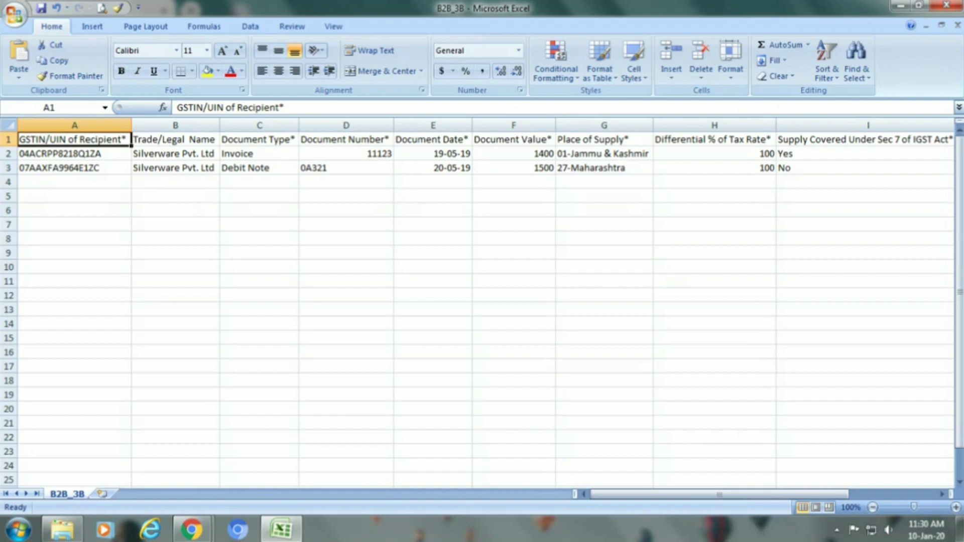
Fill the header cells A1 to P1 of the B2B_3B sheet with yellow.
left_click_drag(75, 140, 874, 146)
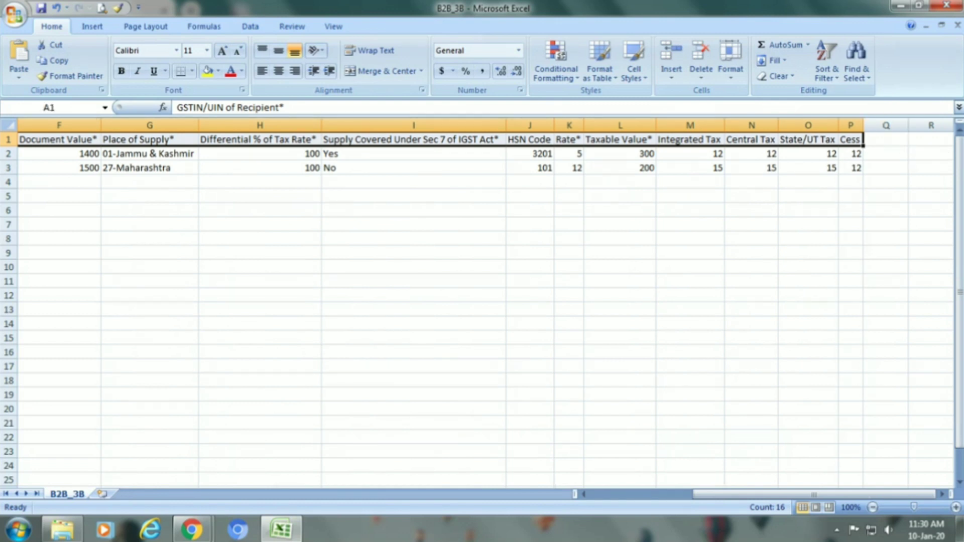
left_click(208, 71)
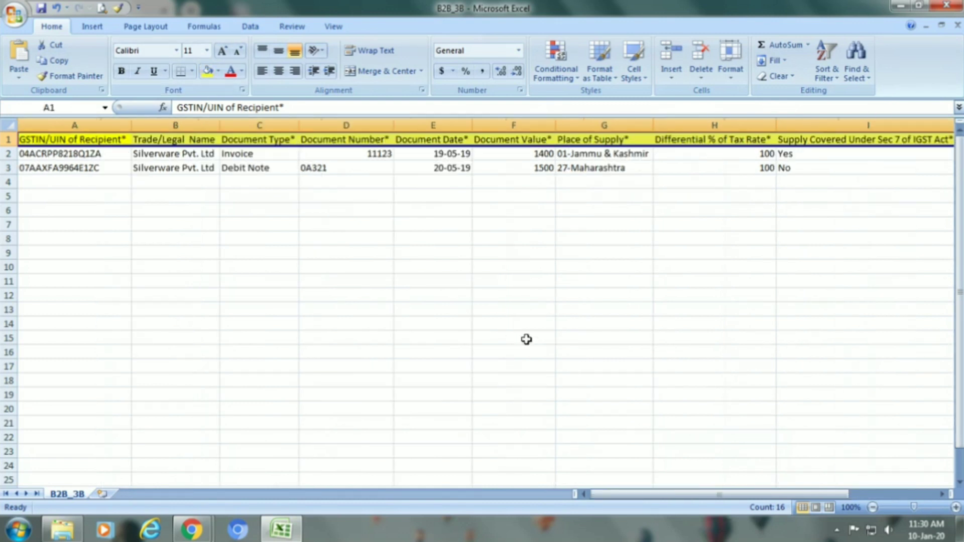
left_click(483, 365)
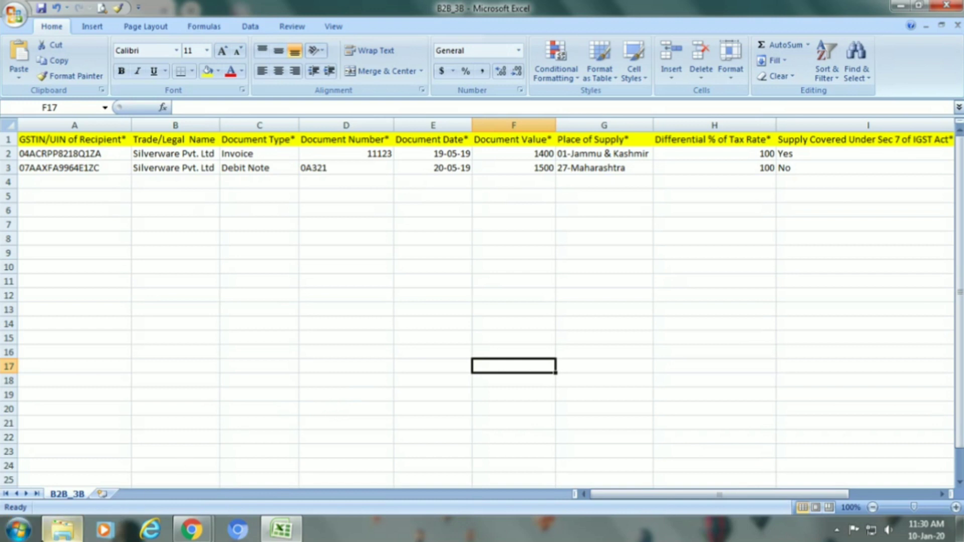
Open the YASH ENTERPRIES workbook from NEW FOLDER and clear the column selection at the start of its sales list.
left_click(56, 536)
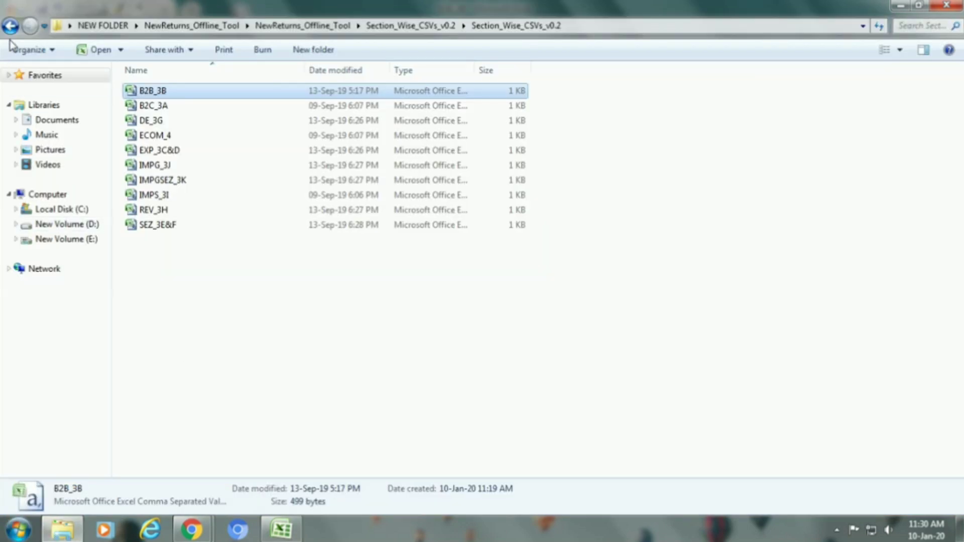
left_click(10, 29)
left_click(10, 28)
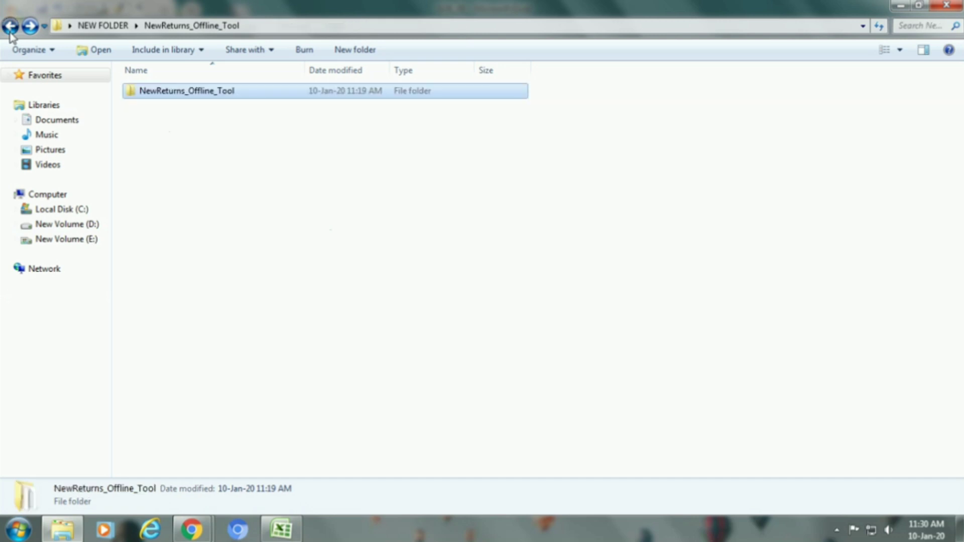
left_click(10, 28)
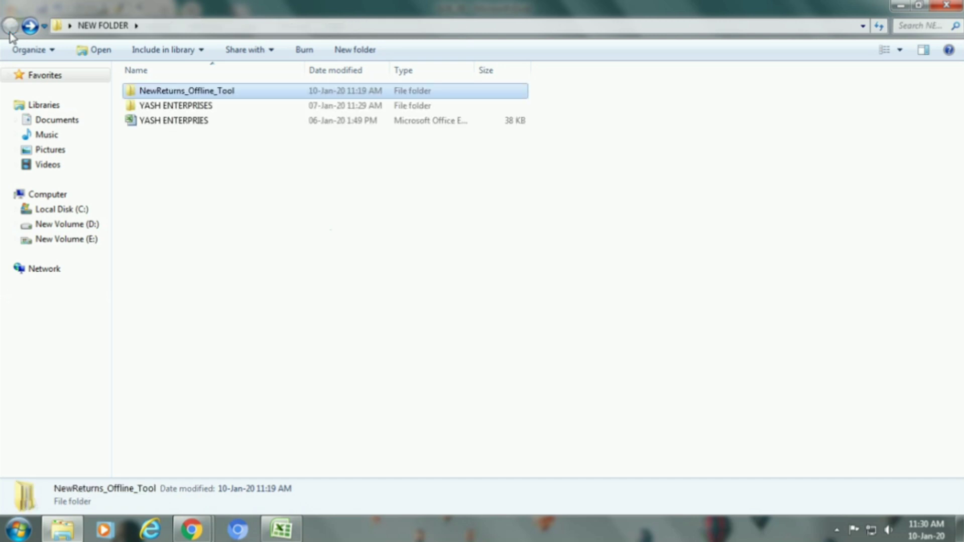
double_click(178, 123)
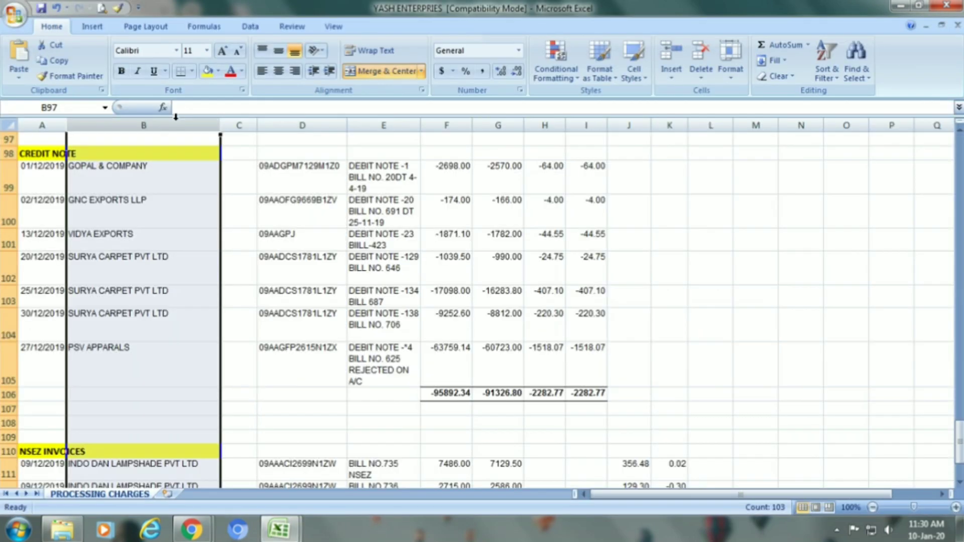
left_click_drag(953, 425, 957, 151)
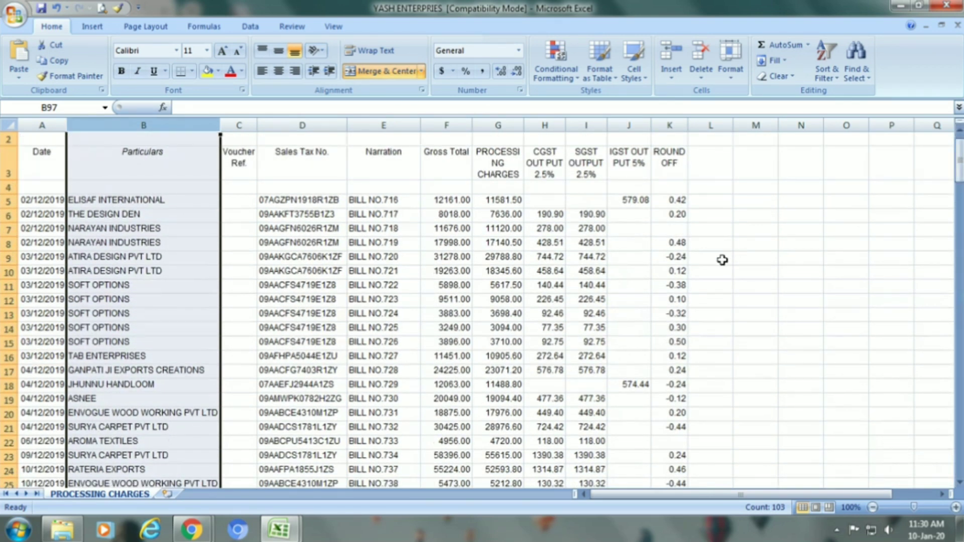
left_click(721, 261)
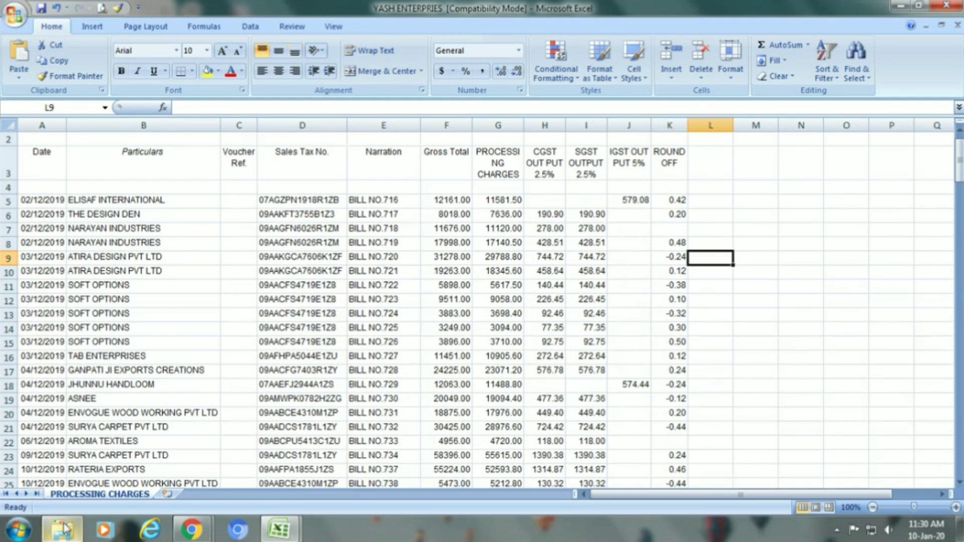
Try to open B2B_3B again from the inner Section_Wise_CSVs_v0.2 folder, declining to discard the changes in the open copy.
mouse_move(62, 528)
left_click(167, 358)
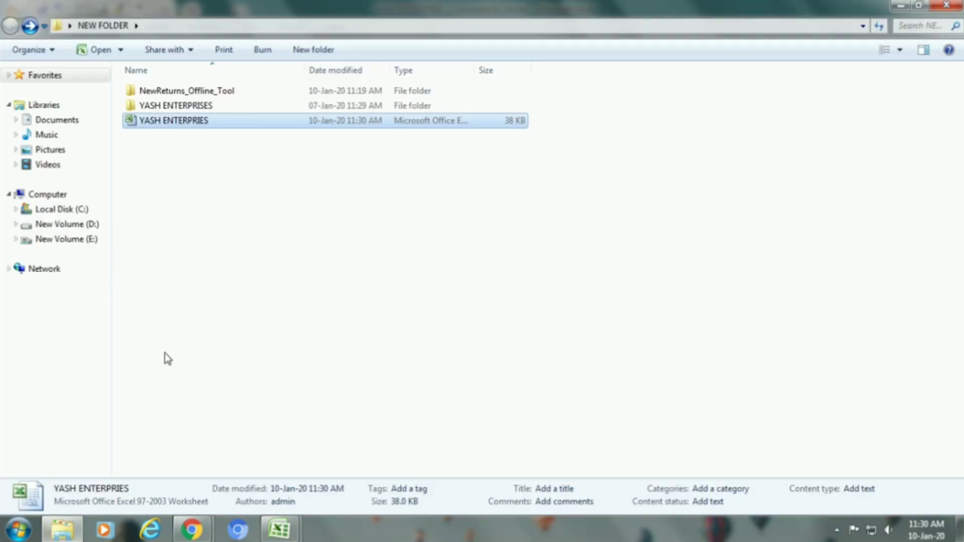
left_click(188, 94)
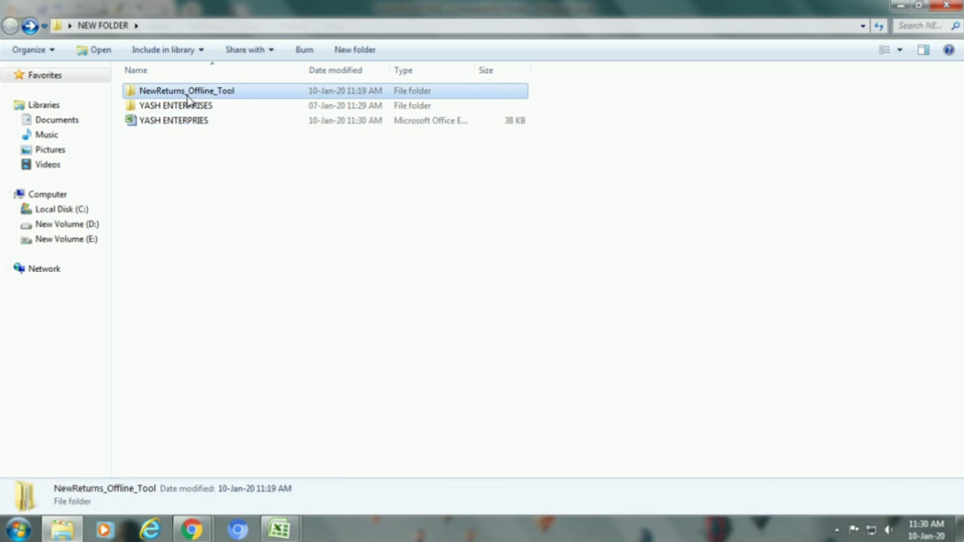
double_click(188, 98)
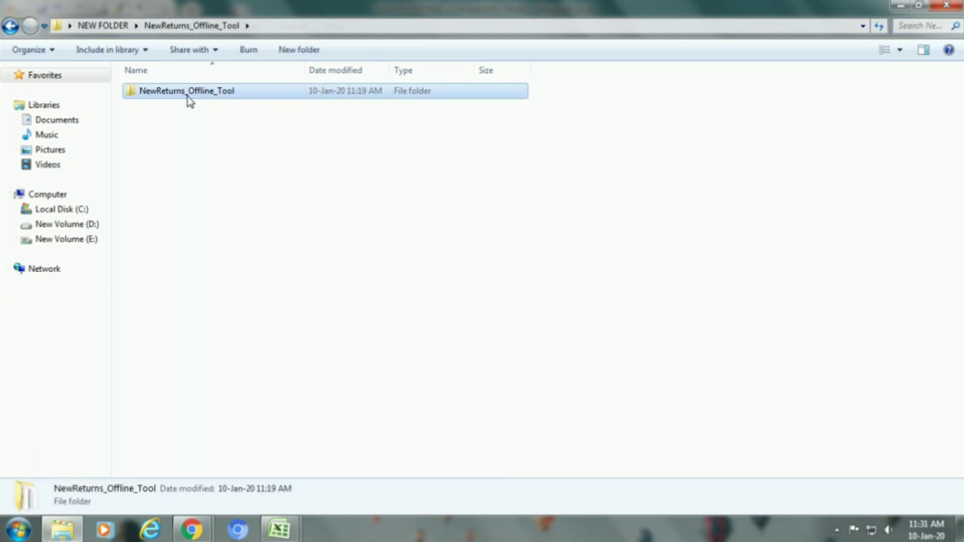
double_click(190, 93)
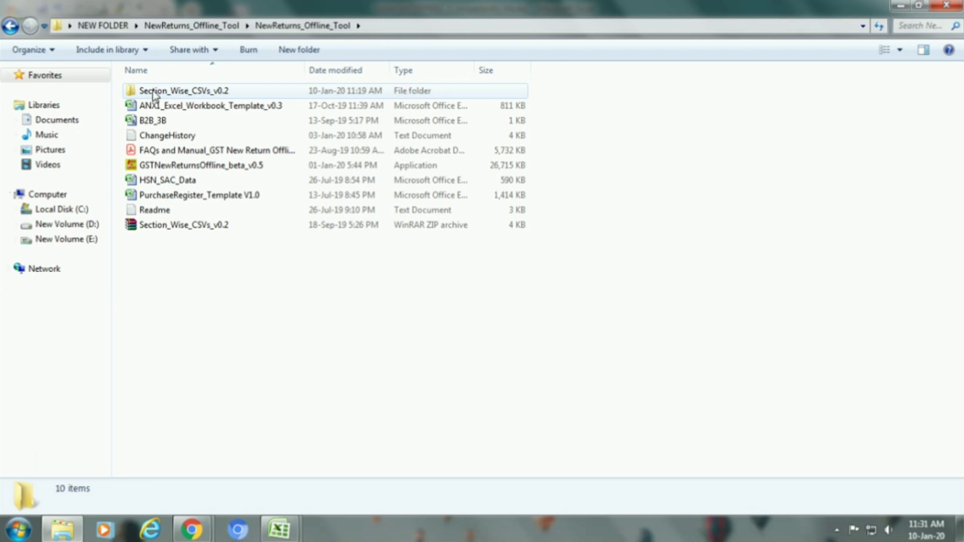
double_click(207, 94)
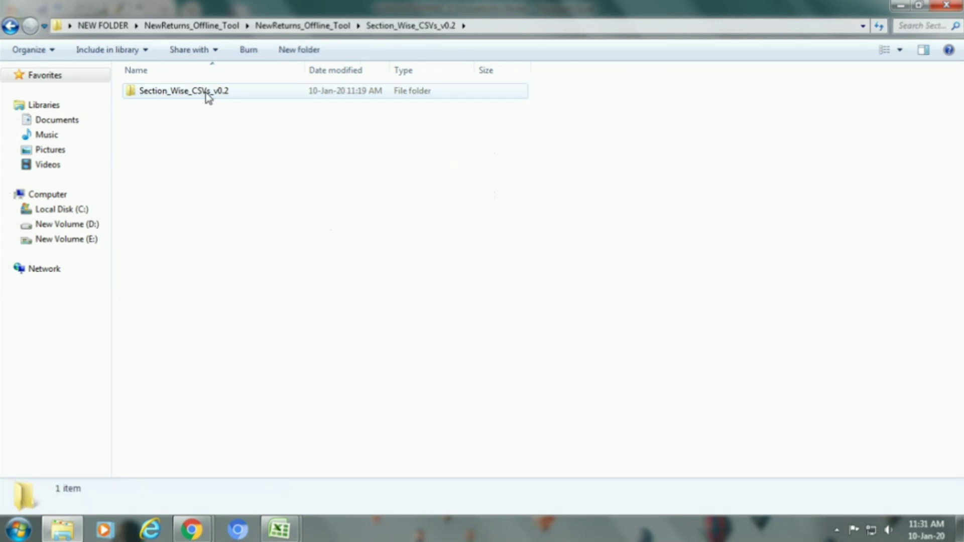
double_click(206, 92)
left_click(206, 92)
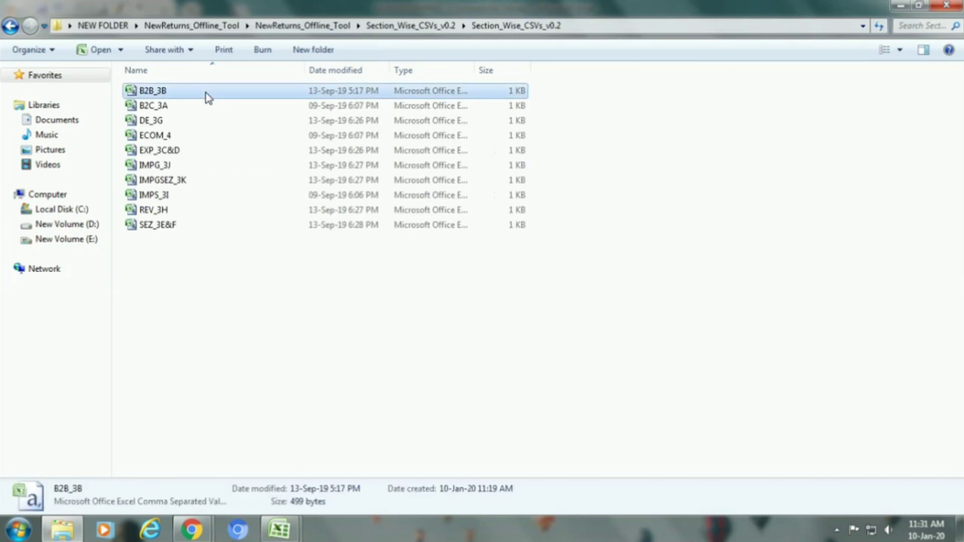
double_click(205, 93)
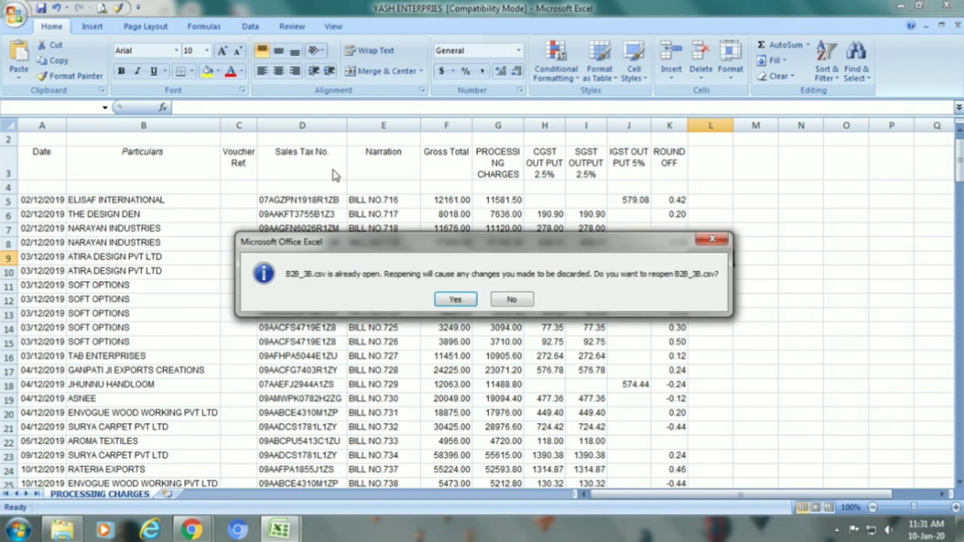
left_click(512, 299)
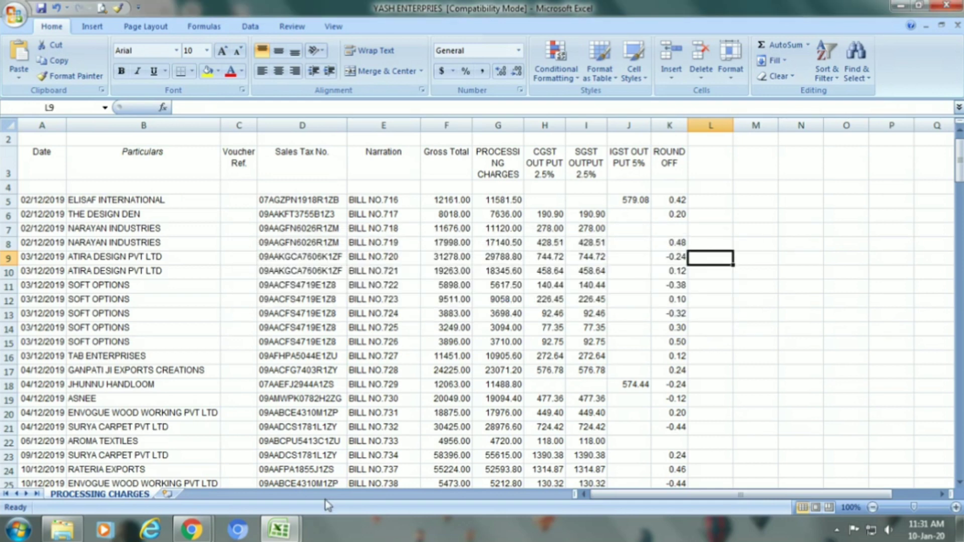
Switch to the open B2B_3B workbook and review its headers from GSTIN/UIN of Recipient to Supply Covered Under Sec 7 of IGST Act.
mouse_move(297, 527)
left_click(213, 467)
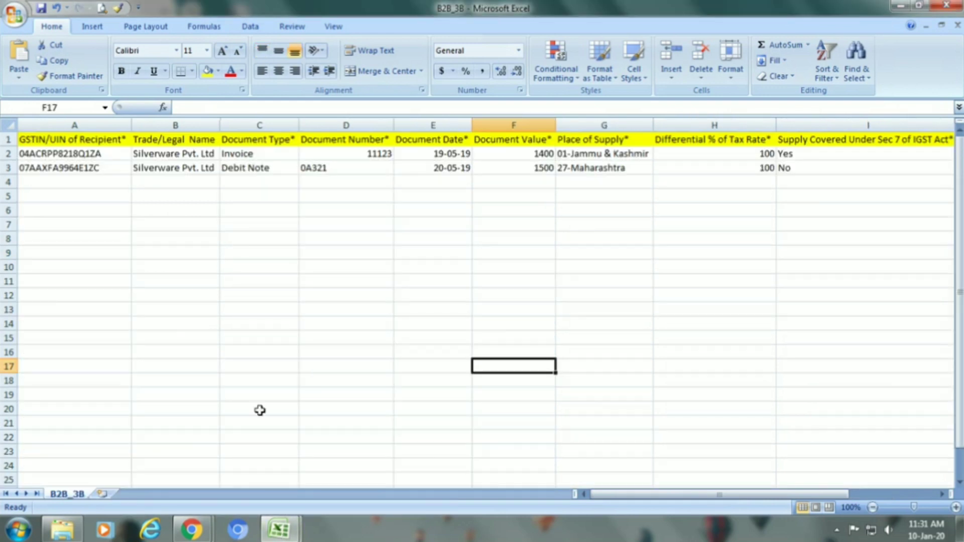
left_click(648, 494)
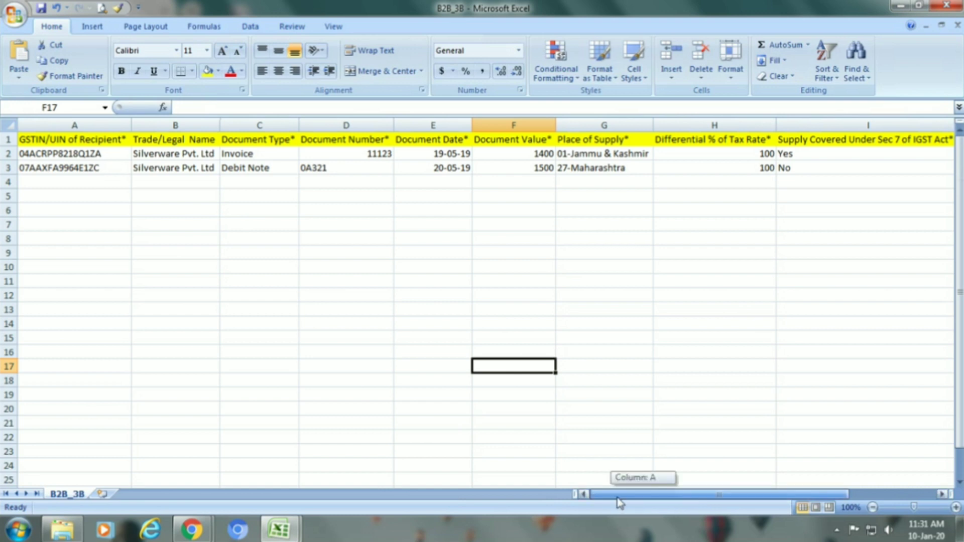
left_click(48, 139)
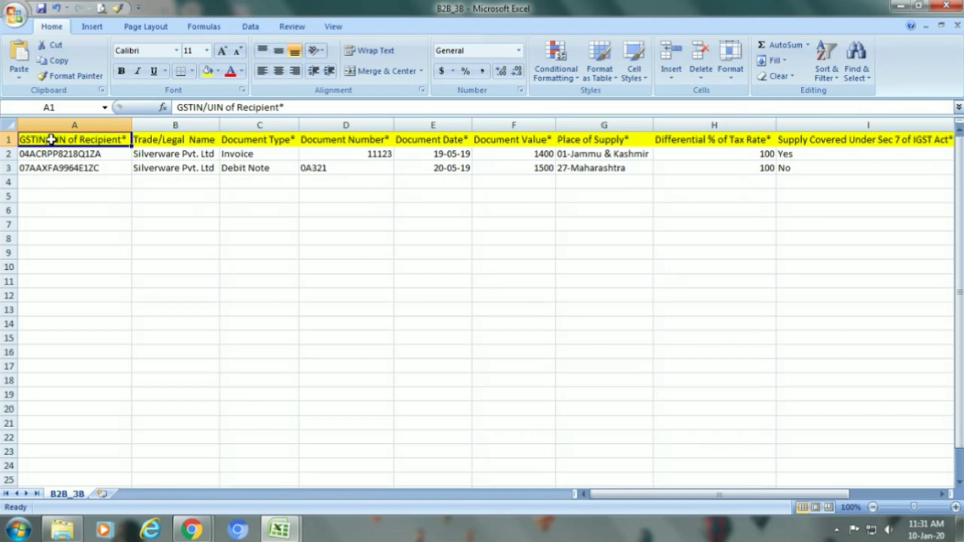
left_click(163, 141)
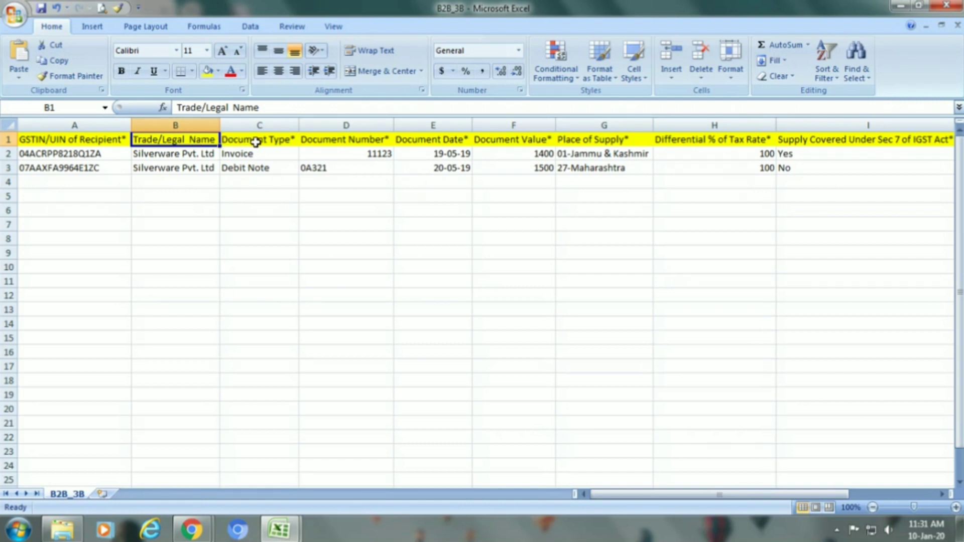
left_click(256, 142)
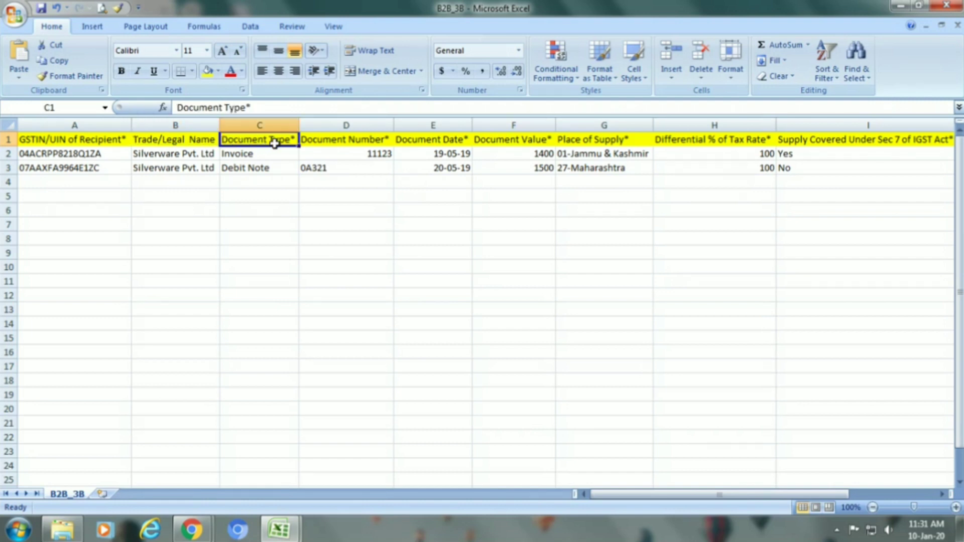
left_click(338, 142)
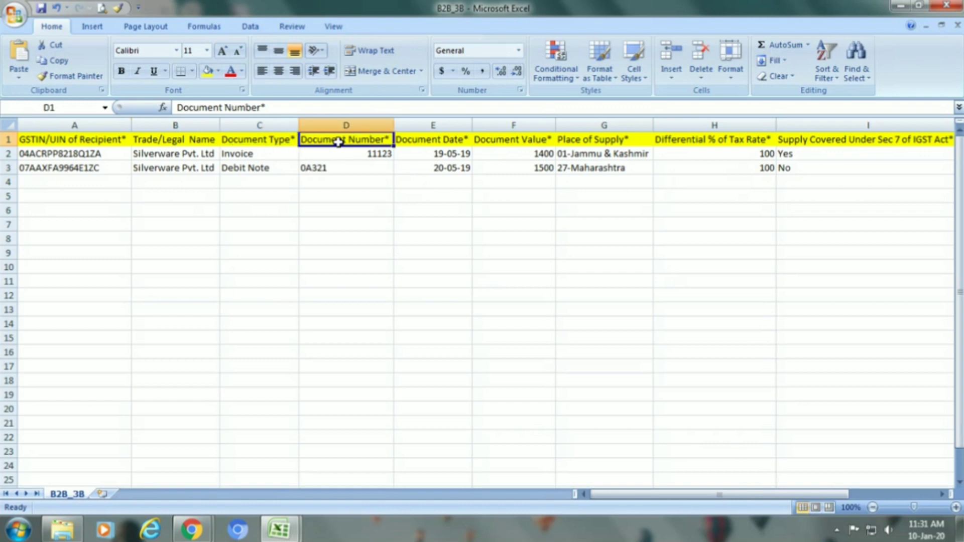
left_click(422, 141)
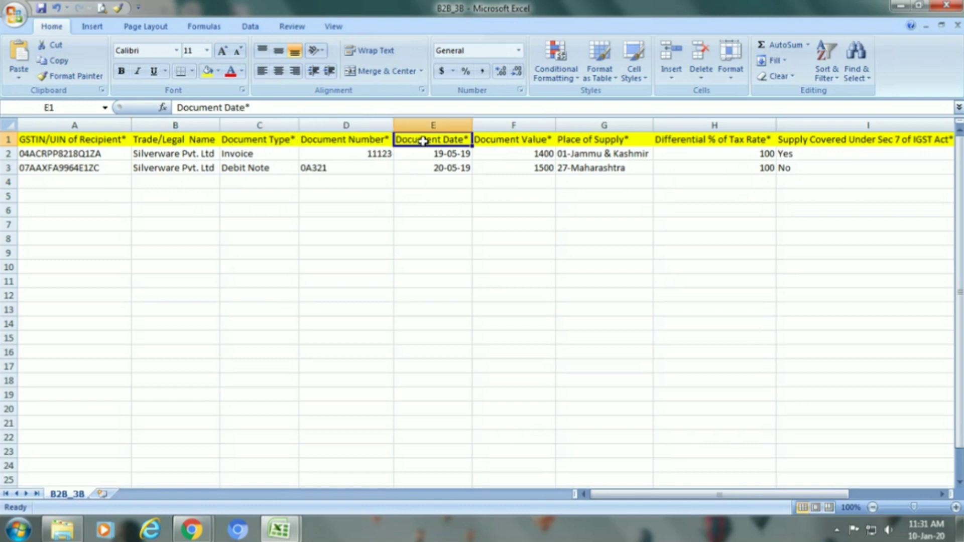
left_click(495, 143)
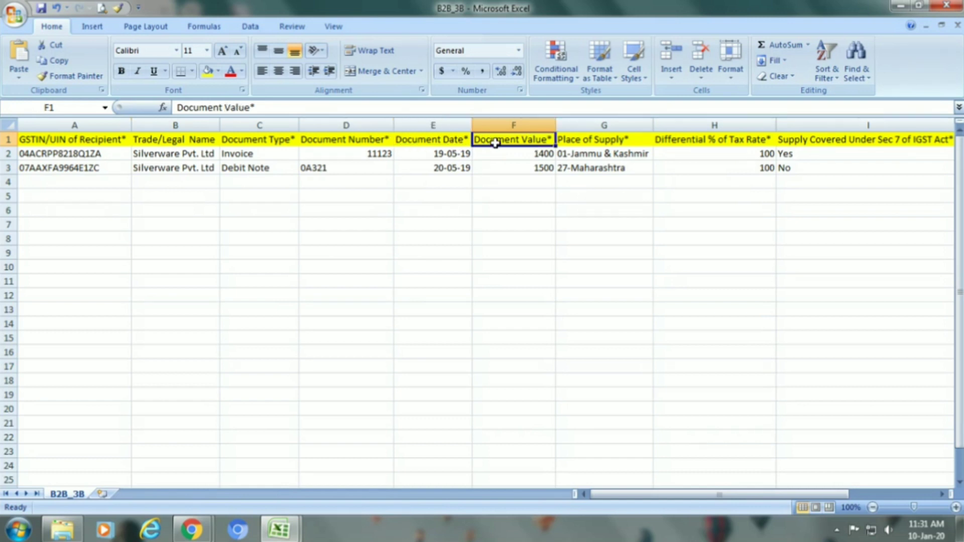
left_click(587, 143)
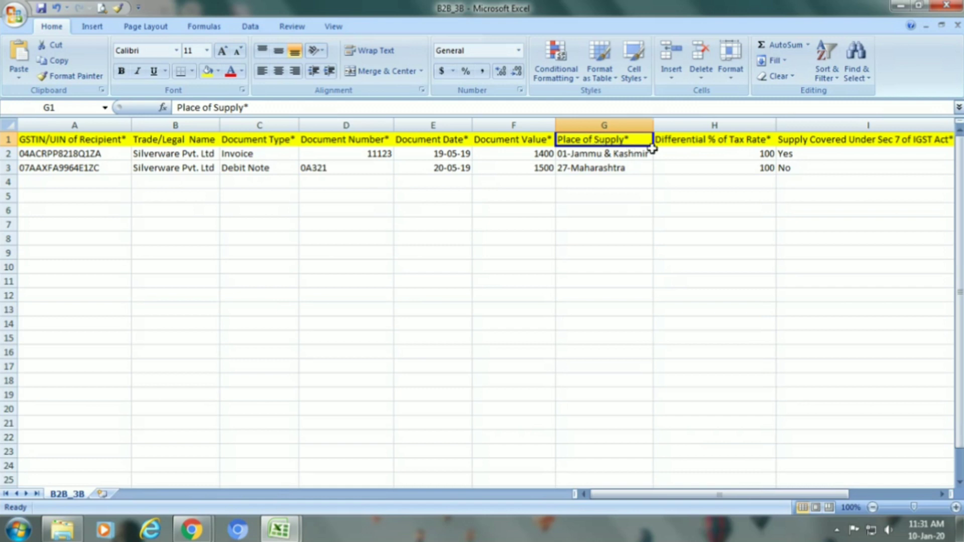
left_click(691, 145)
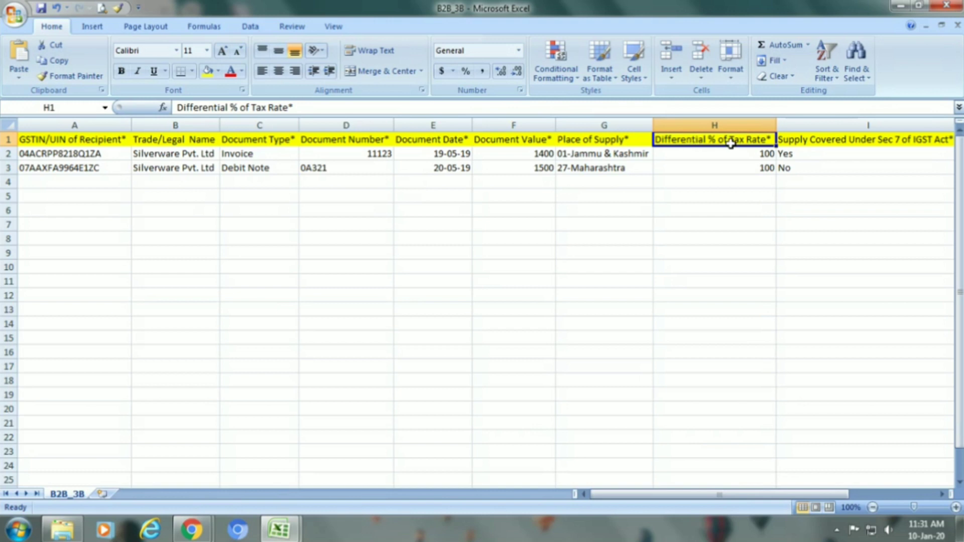
left_click(805, 135)
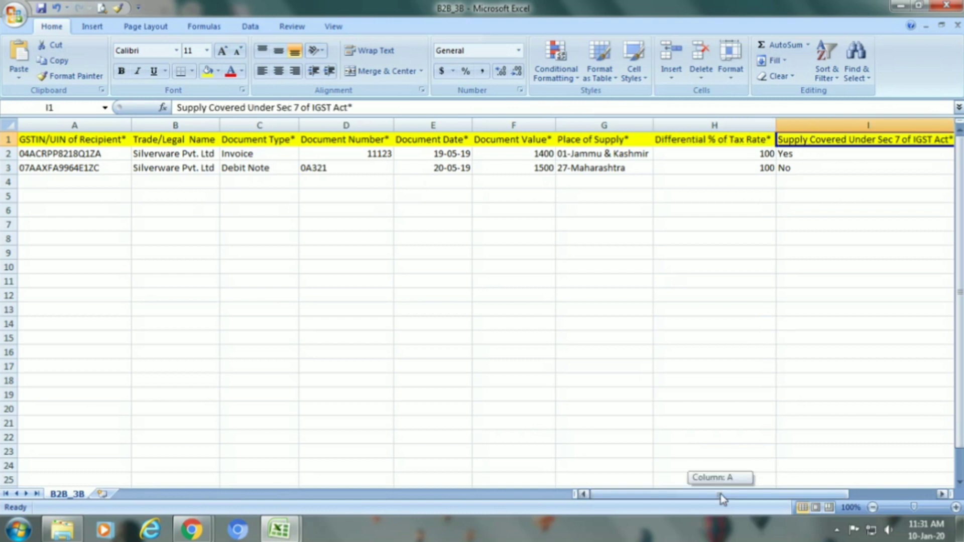
Review the remaining B2B_3B headers from HSN Code through Rate, Taxable Value and the tax columns to Cess.
left_click_drag(721, 494, 878, 508)
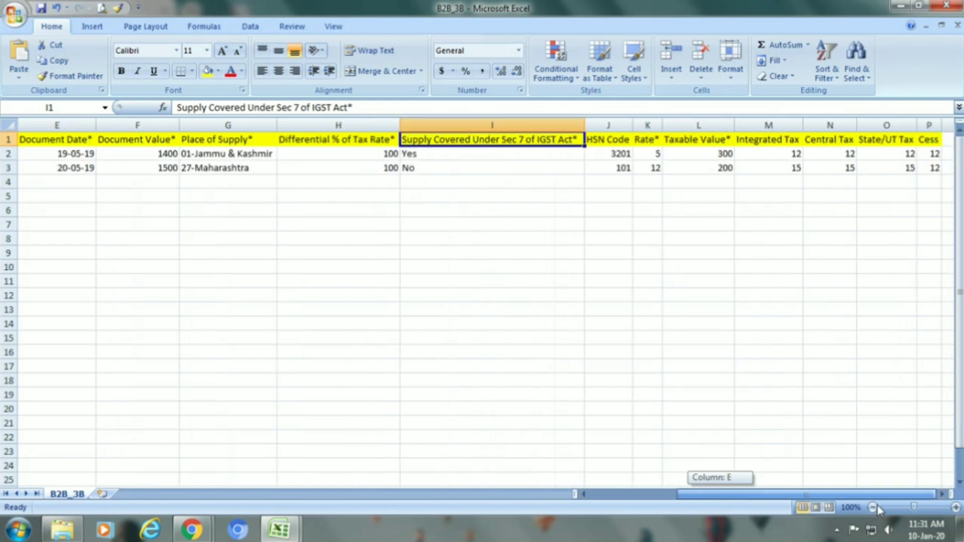
left_click(602, 141)
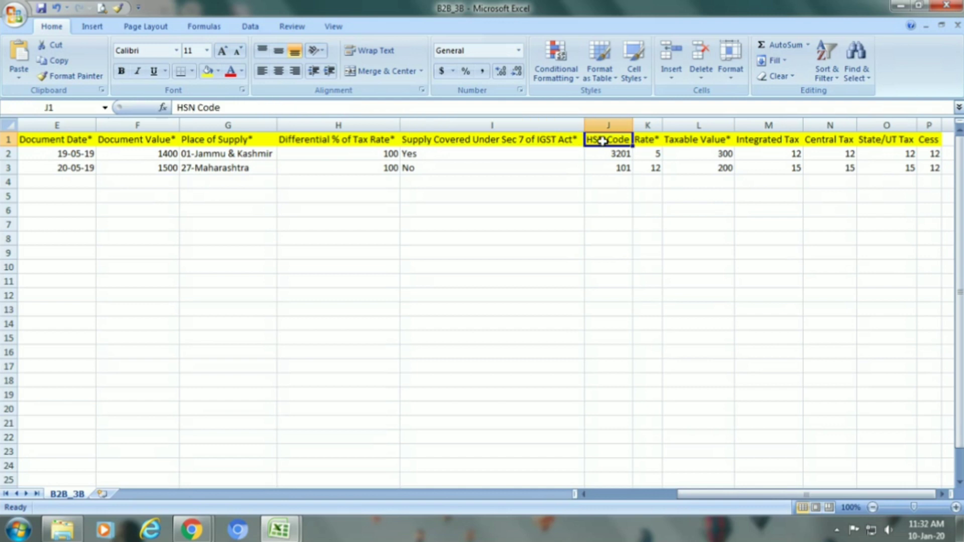
left_click(655, 141)
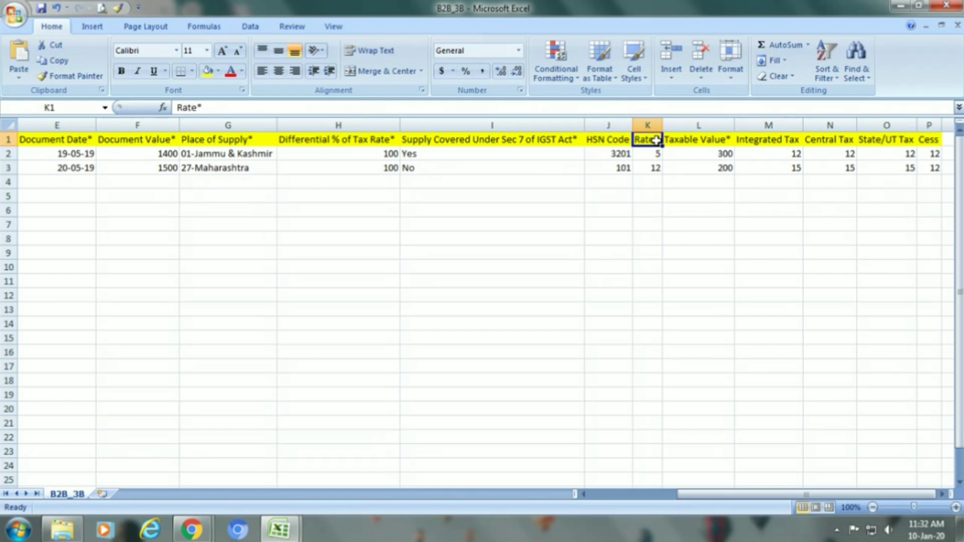
left_click(688, 140)
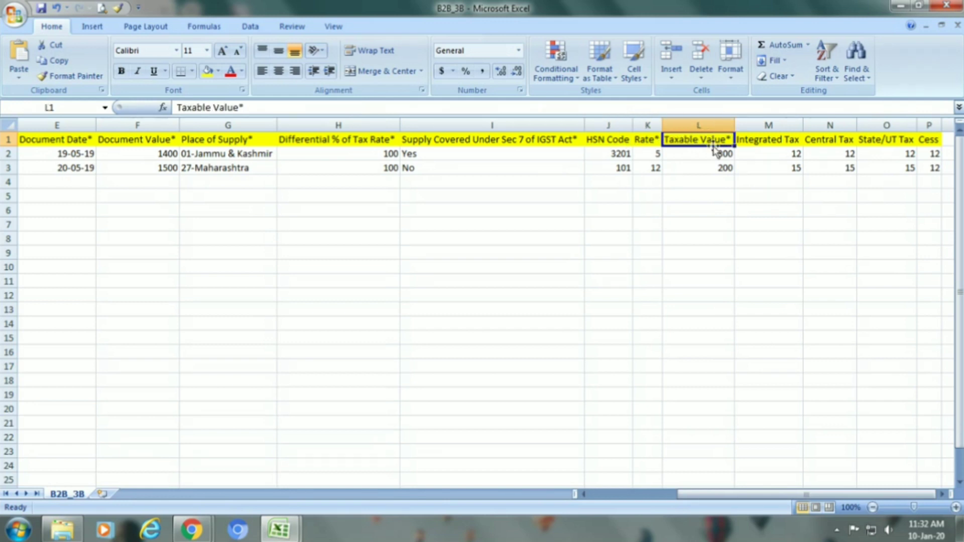
left_click(749, 139)
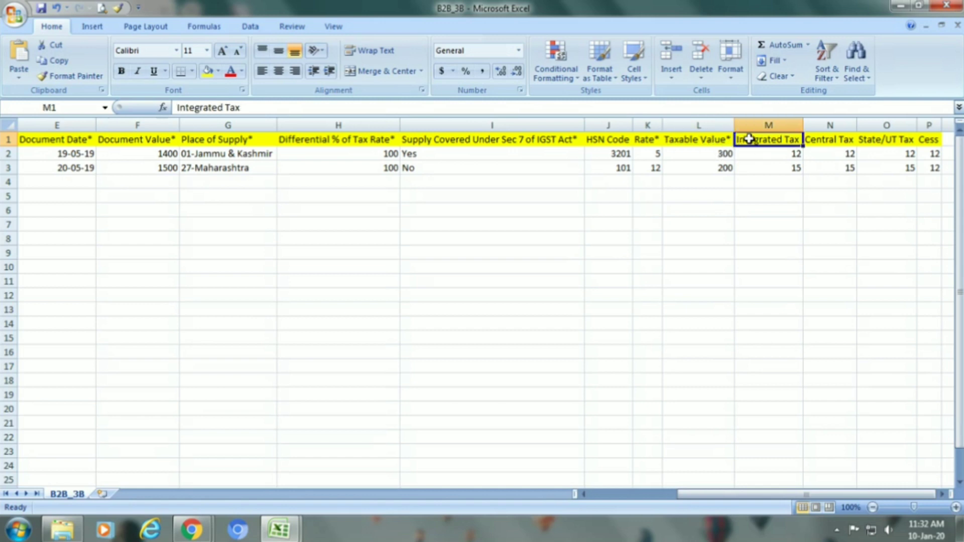
left_click(814, 141)
left_click(870, 143)
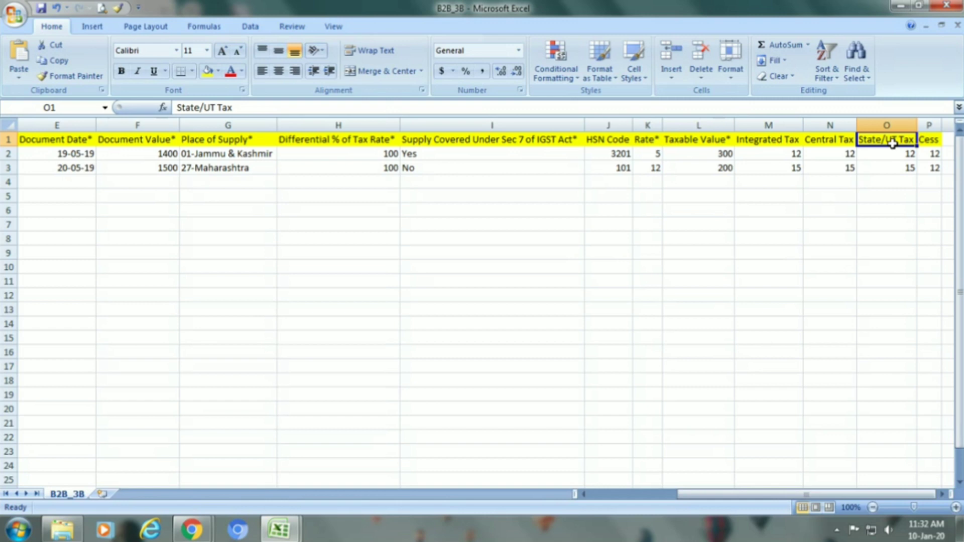
left_click(937, 138)
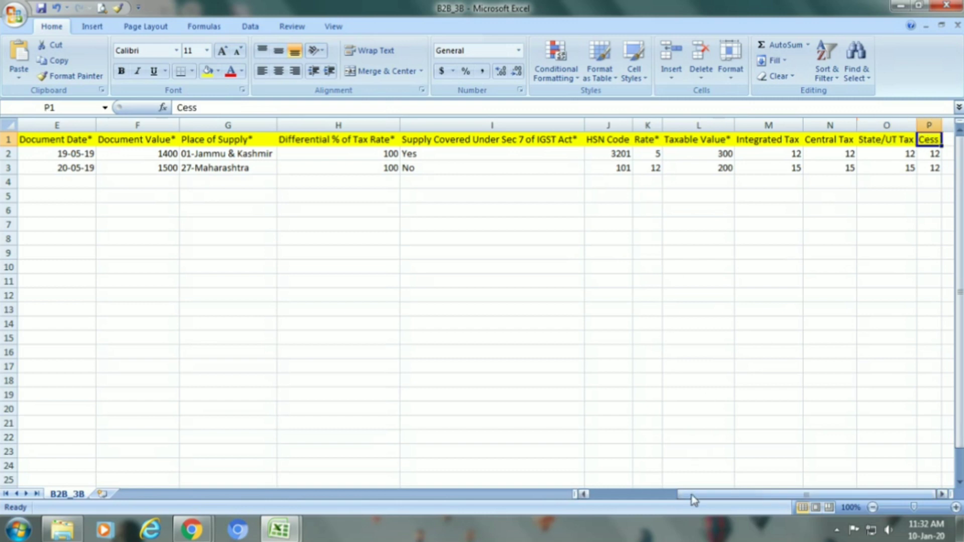
Copy the Sales Tax No. entries in D5:D94 of YASH ENTERPRIES into B2B_3B's GSTIN/UIN of Recipient column, starting at A2.
left_click_drag(695, 495, 586, 488)
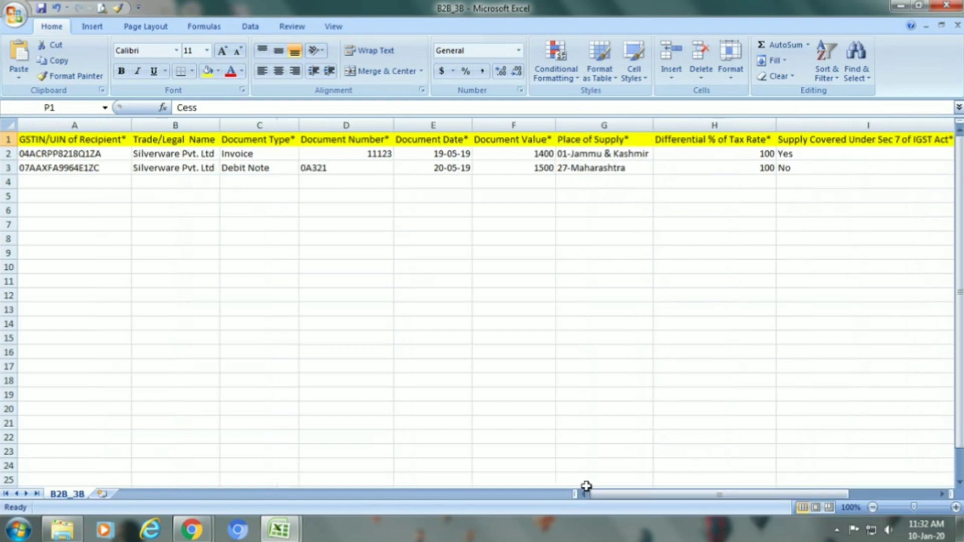
left_click(41, 150)
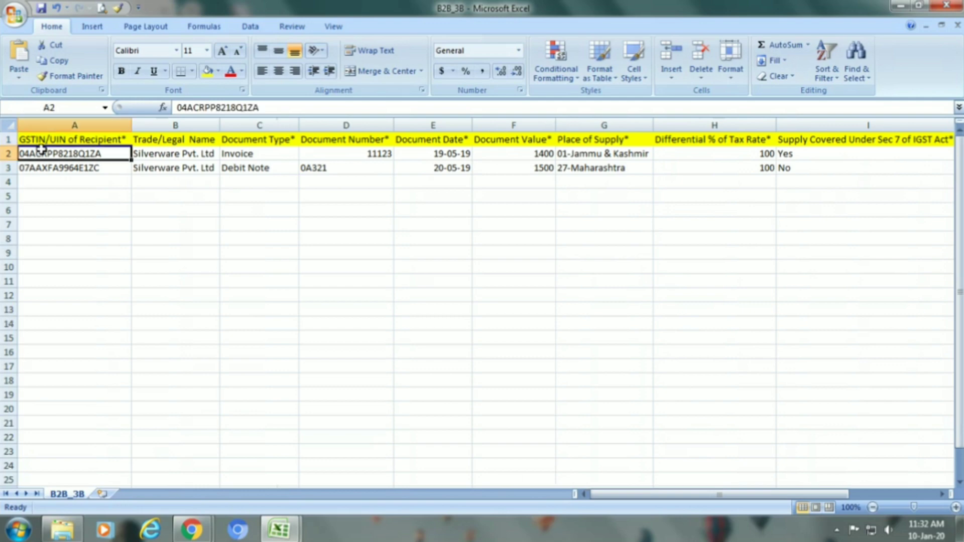
key("alt+Tab")
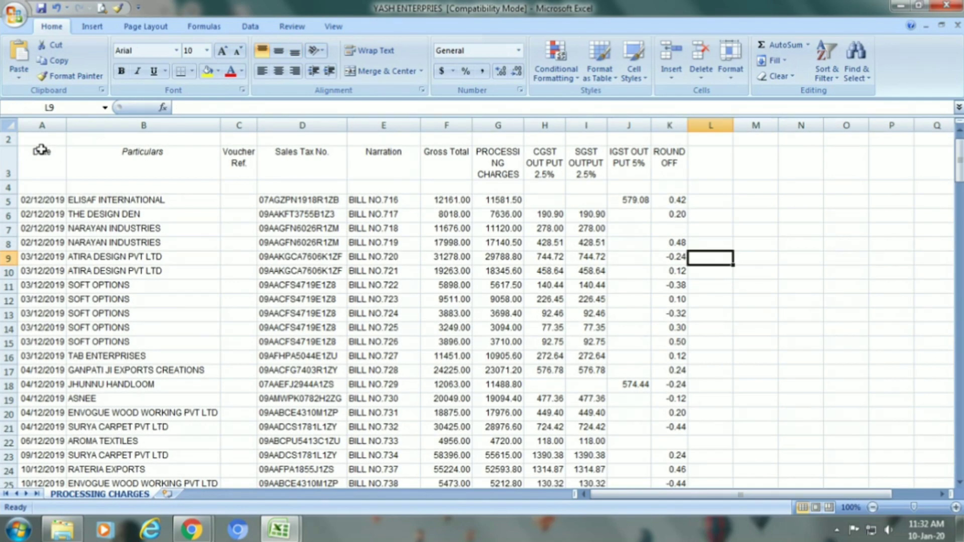
left_click(303, 163)
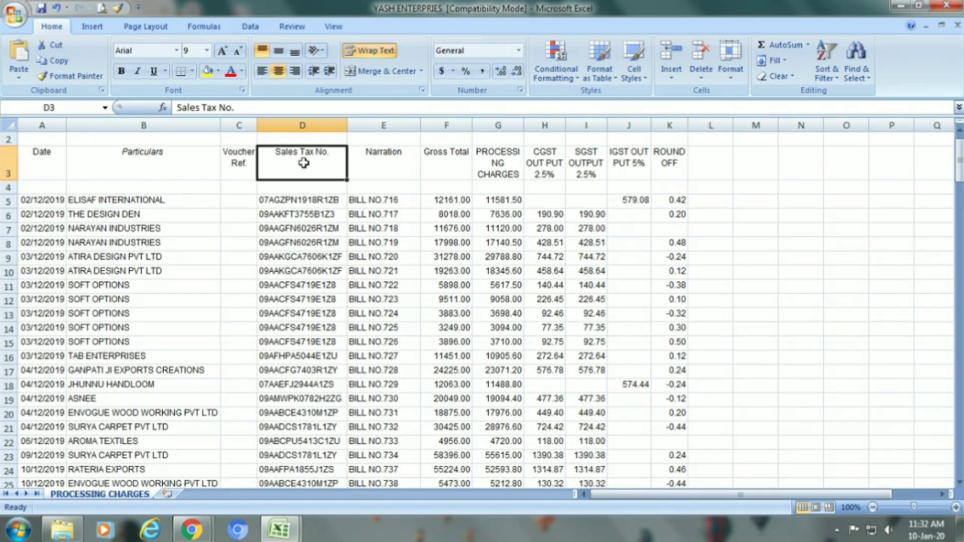
left_click(307, 202)
key("shift+Down")
key("shift+Down")
key("shift+Down")
key("shift+Down")
key("shift+Down")
key("shift+Down")
key("shift+Down")
key("shift+Down")
key("shift+Down")
key("shift+Down")
key("shift+Down")
key("shift+Down")
key("shift+Down")
key("shift+Down")
key("shift+Down")
key("shift+Down")
key("shift+Down")
key("shift+Down")
key("shift+Down")
key("shift+Down")
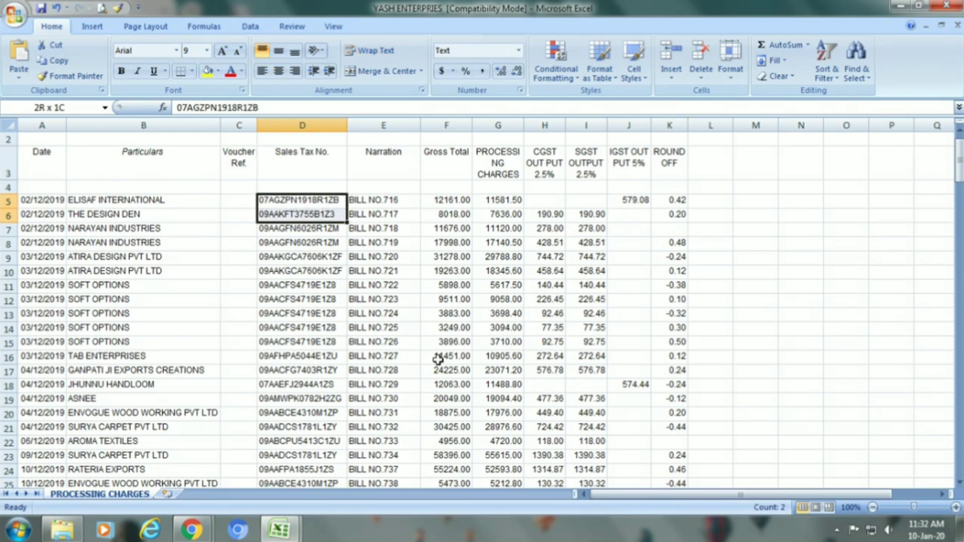
key("shift+Down")
key("shift+Down")
key("shift+Down")
key("shift+Down")
key("shift+Down")
key("shift+Down")
key("shift+Down")
key("shift+Down")
key("shift+Down")
key("shift+Down")
key("shift+Down")
key("shift+Down")
key("shift+Down")
key("shift+Down")
key("shift+Down")
key("shift+Down")
key("shift+Down")
key("shift+Down")
key("shift+Down")
key("shift+Down")
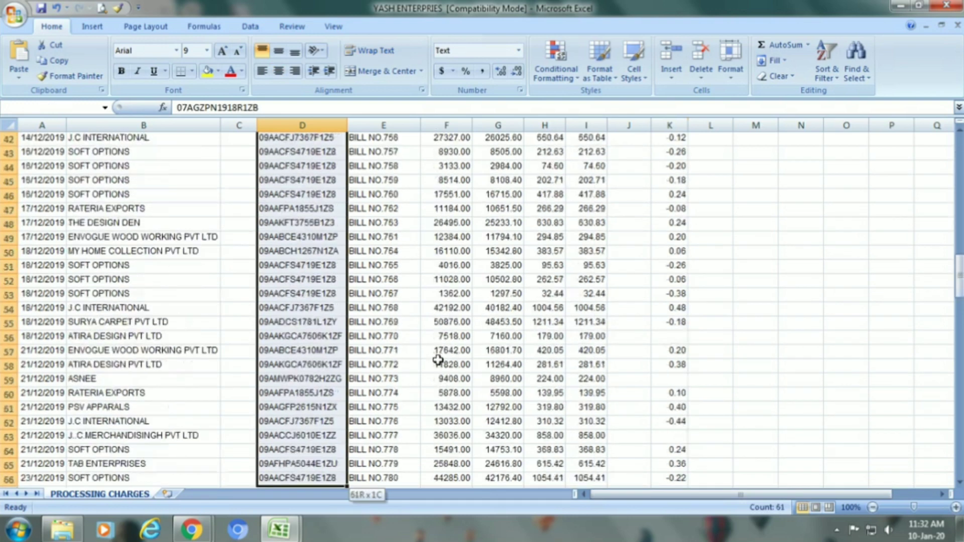
key("shift+Down")
key("shift+Down")
key("shift+Down")
key("shift+Down")
key("shift+Down")
key("shift+Down")
key("shift+Down")
key("shift+Down")
key("shift+Down")
key("shift+Down")
key("shift+Down")
key("shift+Down")
key("shift+Down")
key("shift+Down")
key("shift+Down")
key("shift+Down")
key("shift+Down")
key("shift+Down")
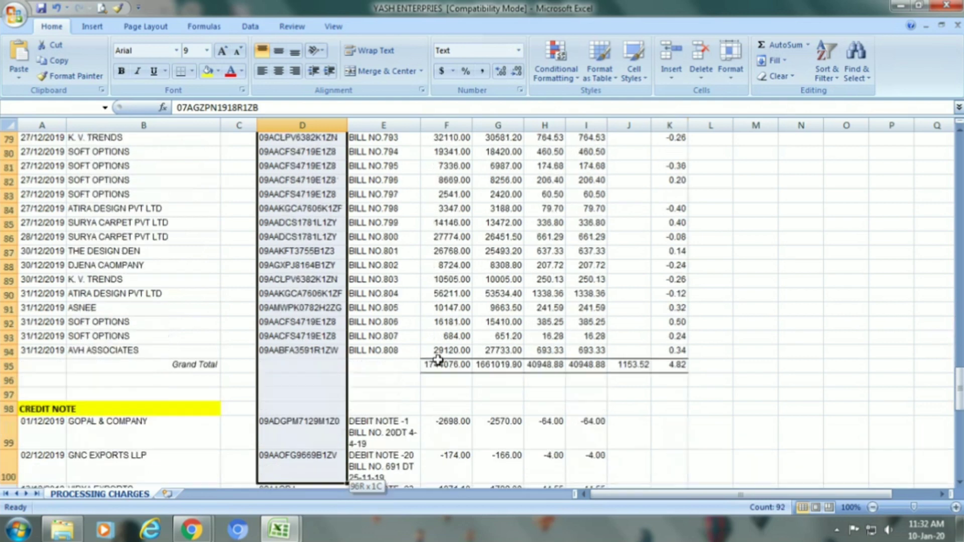
key("shift+Up")
key("shift+Up")
key("shift+Up")
key("shift+Up")
key("shift+Up")
key("shift+Up")
key("shift+Up")
key("shift+Up")
key("shift+Up")
key("shift+Up")
key("shift+Up")
key("shift+Down")
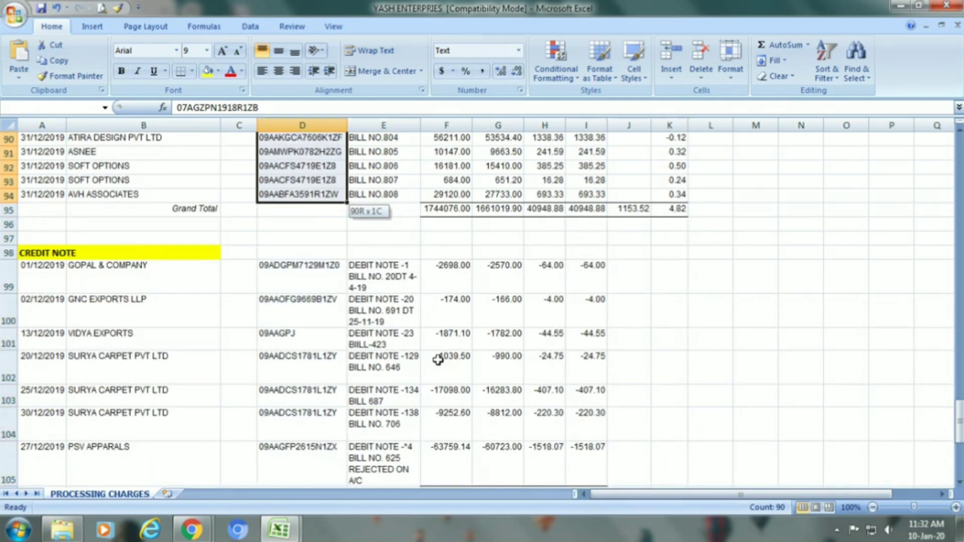
key("ctrl+c")
key("alt+Tab")
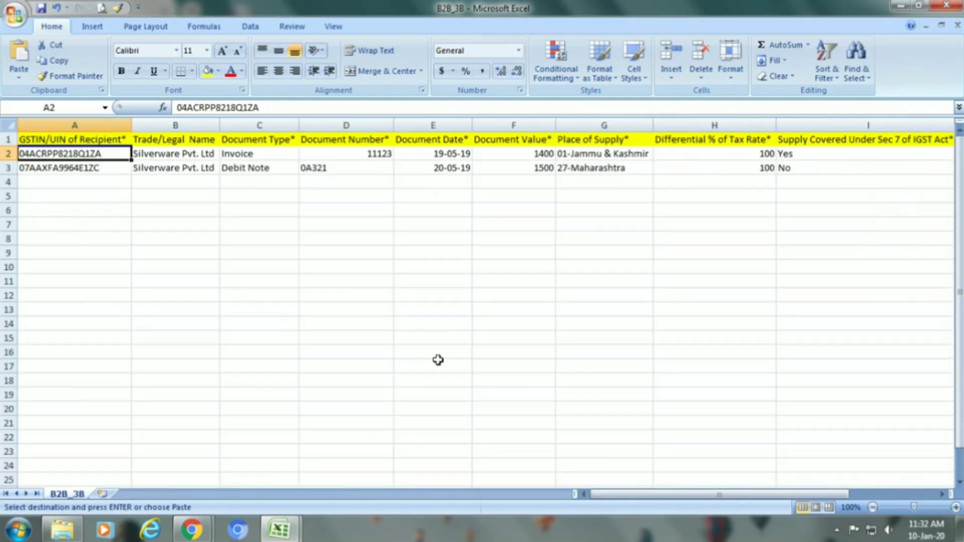
key("ctrl+v")
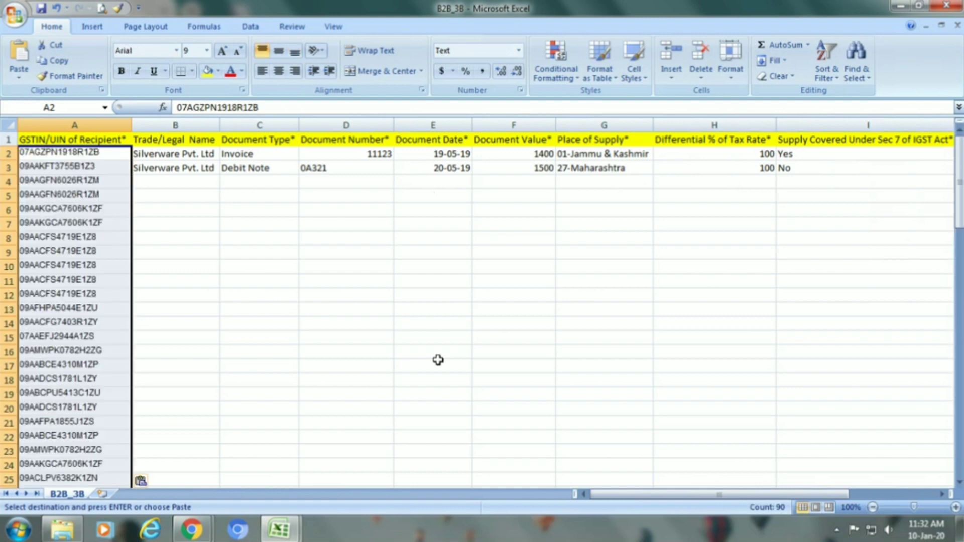
Copy the Particulars names in B5:B94 of YASH ENTERPRIES into B2B_3B's Trade/Legal Name column from B2, and fit the column width to the names.
left_click(161, 142)
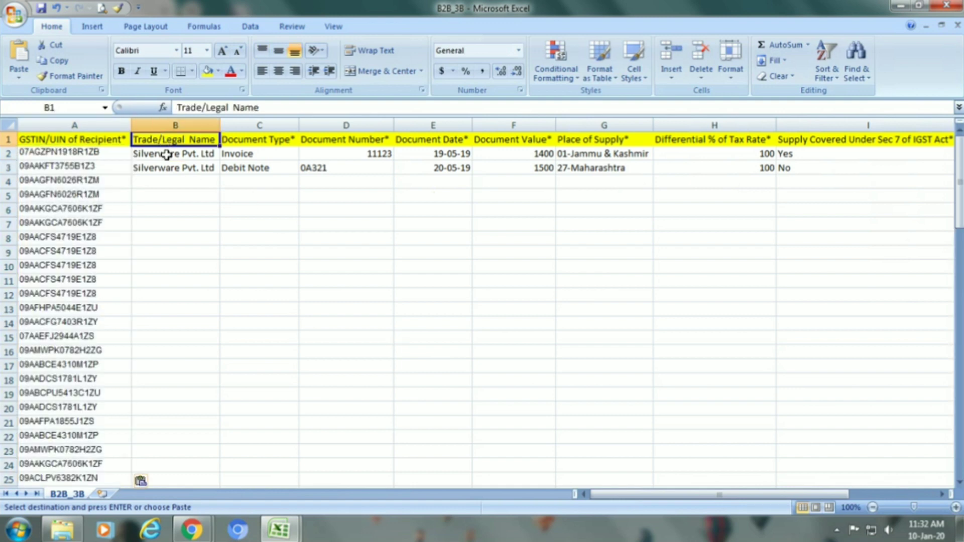
left_click(167, 154)
key("alt+Tab")
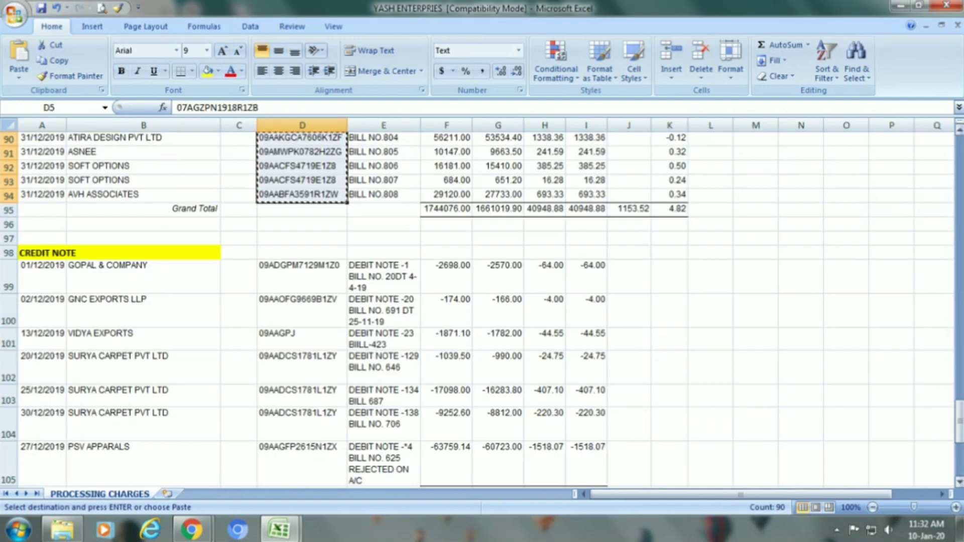
left_click_drag(959, 422, 959, 146)
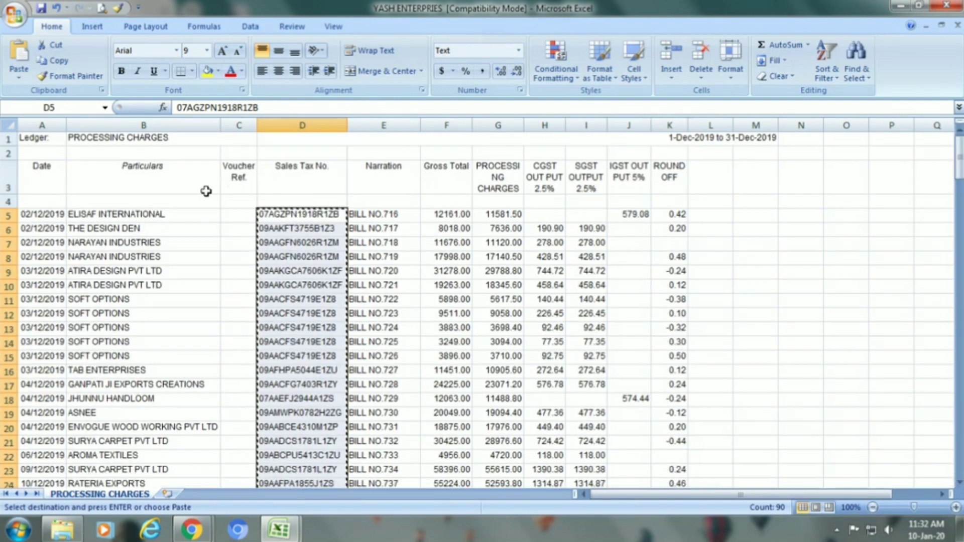
left_click(151, 202)
left_click(137, 215)
key("shift+Down")
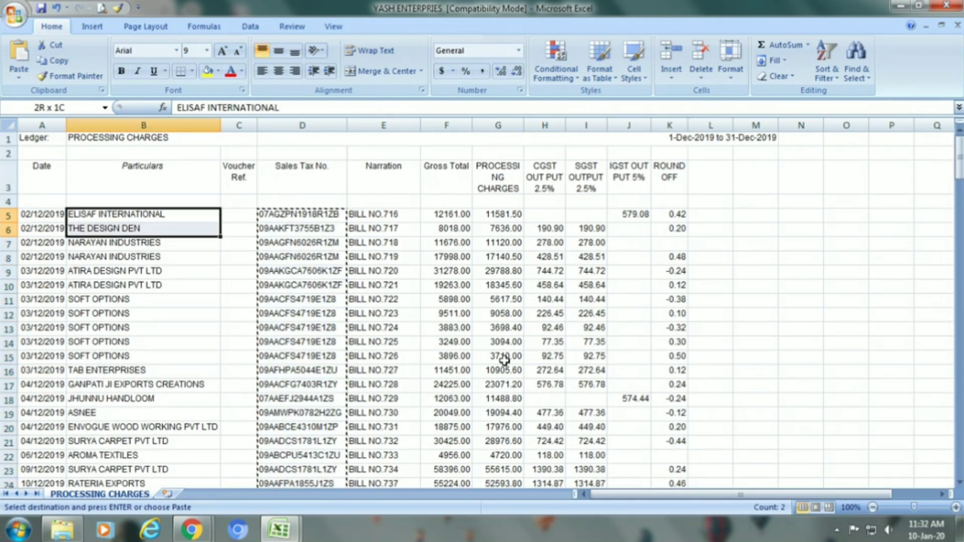
key("shift+Down")
key("shift+Down")
key("shift+Down")
key("shift+Down")
key("shift+Down")
key("shift+Down")
key("shift+Down")
key("shift+Down")
key("shift+Down")
key("shift+Down")
key("shift+Down")
key("shift+Down")
key("shift+Down")
key("shift+Down")
key("shift+Down")
key("shift+Down")
key("shift+Down")
key("shift+Down")
key("shift+Down")
key("shift+Down")
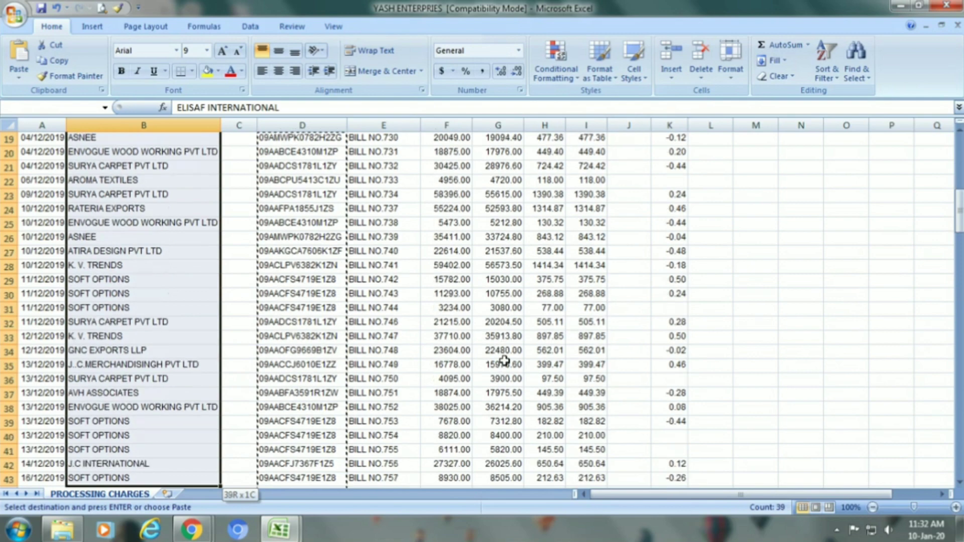
key("shift+Down")
key("shift+Down")
key("shift+Down")
key("shift+Down")
key("shift+Down")
key("shift+Down")
key("shift+Down")
key("shift+Down")
key("shift+Down")
key("shift+Down")
key("shift+Down")
key("shift+Down")
key("shift+Down")
key("shift+Down")
key("shift+Down")
key("shift+Down")
key("shift+Down")
key("shift+Down")
key("shift+Down")
key("shift+Down")
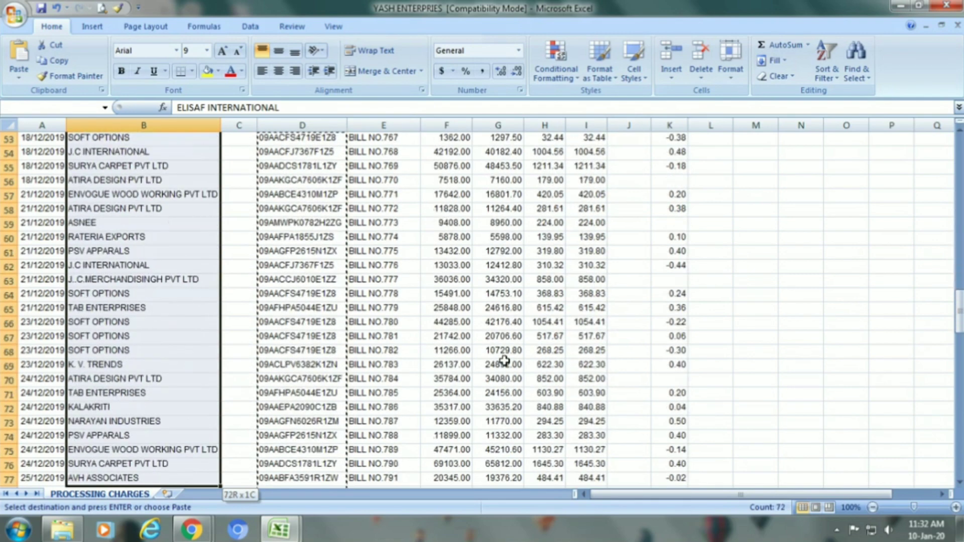
key("shift+Down")
key("shift+Down")
key("shift+Down")
key("shift+Down")
key("shift+Down")
key("shift+Down")
key("shift+Down")
key("shift+Down")
key("shift+Down")
key("shift+Down")
key("shift+Down")
key("shift+Down")
key("shift+Down")
key("shift+Down")
key("shift+Down")
key("shift+Down")
key("shift+Down")
key("shift+Down")
key("shift+Down")
key("shift+Down")
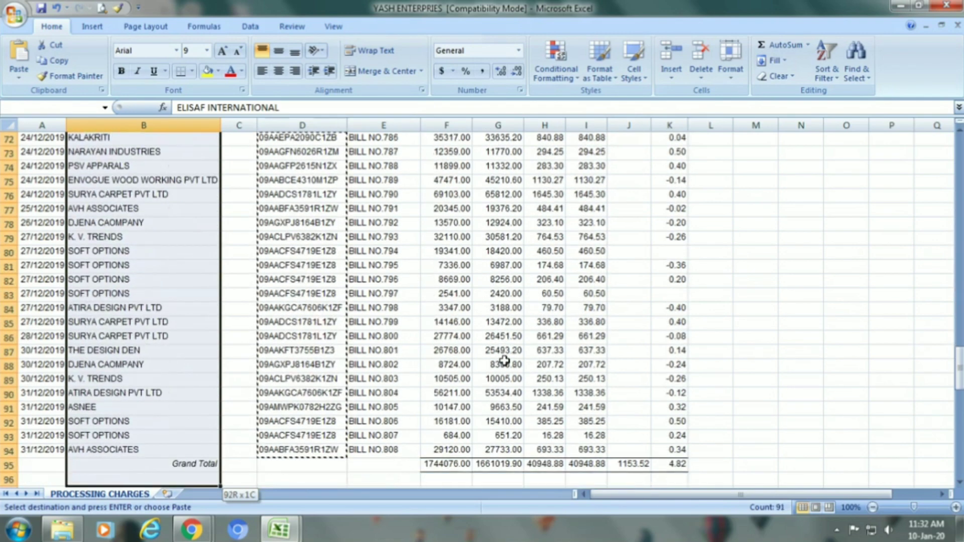
key("shift+Up")
key("shift+Up")
key("ctrl+c")
key("alt+Tab")
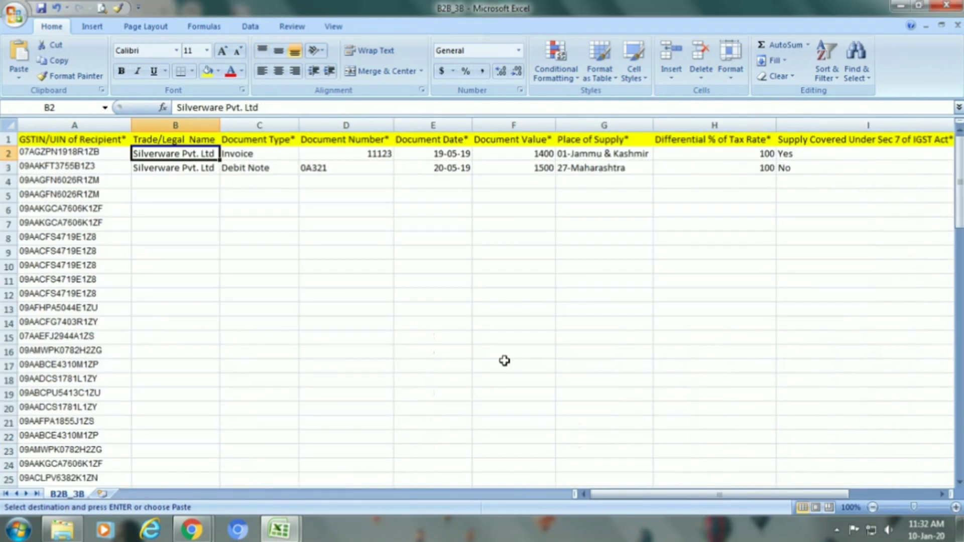
key("ctrl+v")
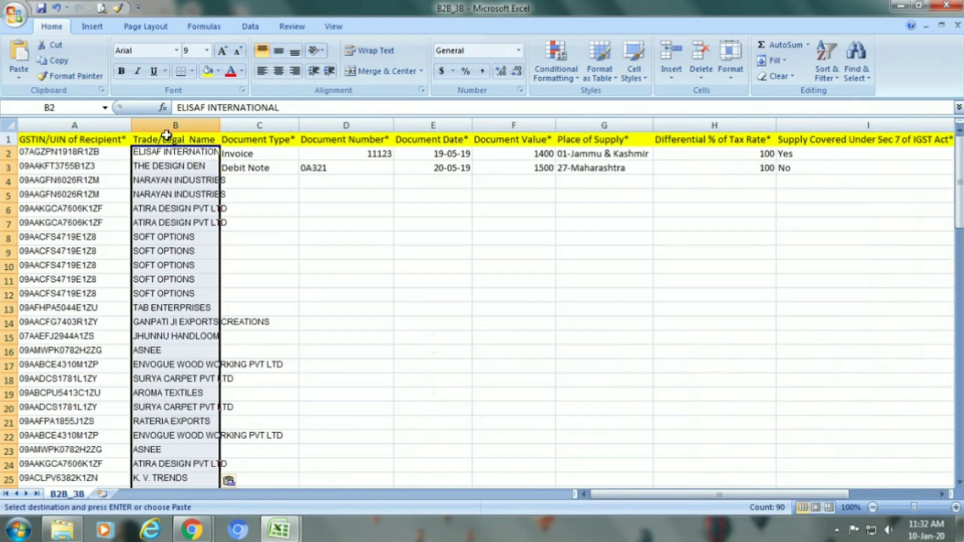
double_click(220, 124)
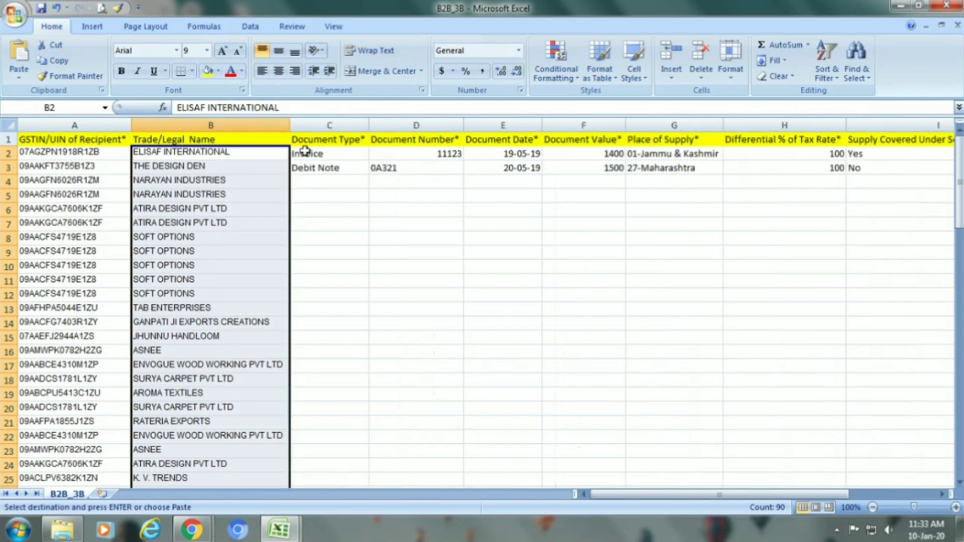
Copy the Invoice entry in C2 of B2B_3B down the Document Type column to C3:C91.
left_click(319, 143)
left_click(321, 155)
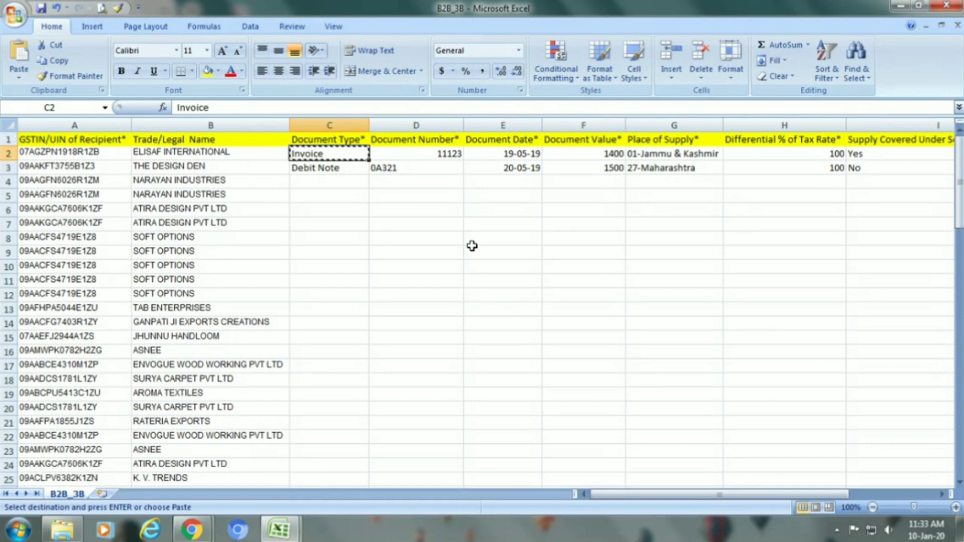
key("Down")
key("shift+Down")
key("shift+Down")
key("shift+Down")
key("shift+Down")
key("shift+Down")
key("shift+Down")
key("shift+Down")
key("shift+Down")
key("shift+Down")
key("shift+Down")
key("shift+Down")
key("shift+Down")
key("shift+Down")
key("shift+Down")
key("shift+Down")
key("shift+Down")
key("shift+Down")
key("shift+Down")
key("shift+Down")
key("shift+Down")
key("shift+Down")
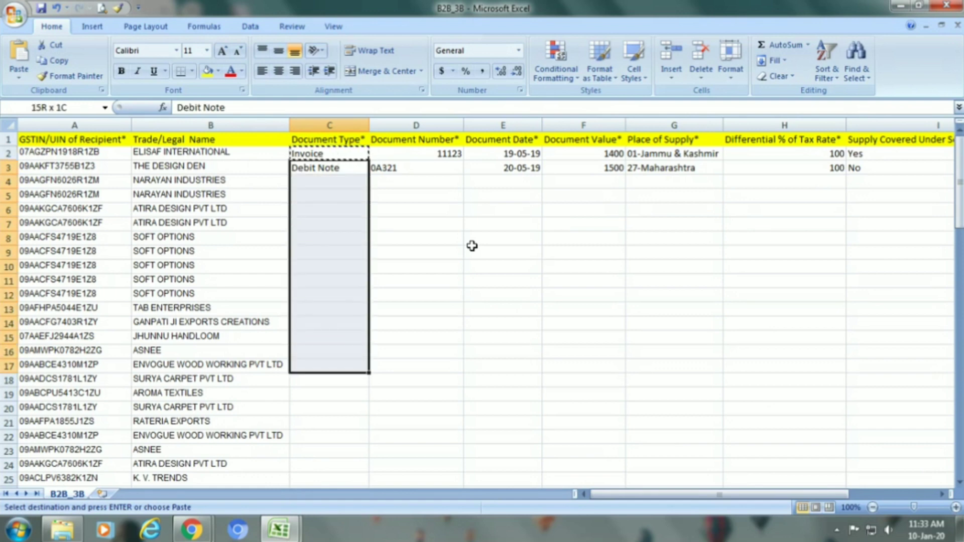
key("shift+Down")
key("shift+Down")
key("shift+Down")
key("shift+Down")
key("shift+Down")
key("shift+Down")
key("shift+Down")
key("shift+Down")
key("shift+Down")
key("shift+Down")
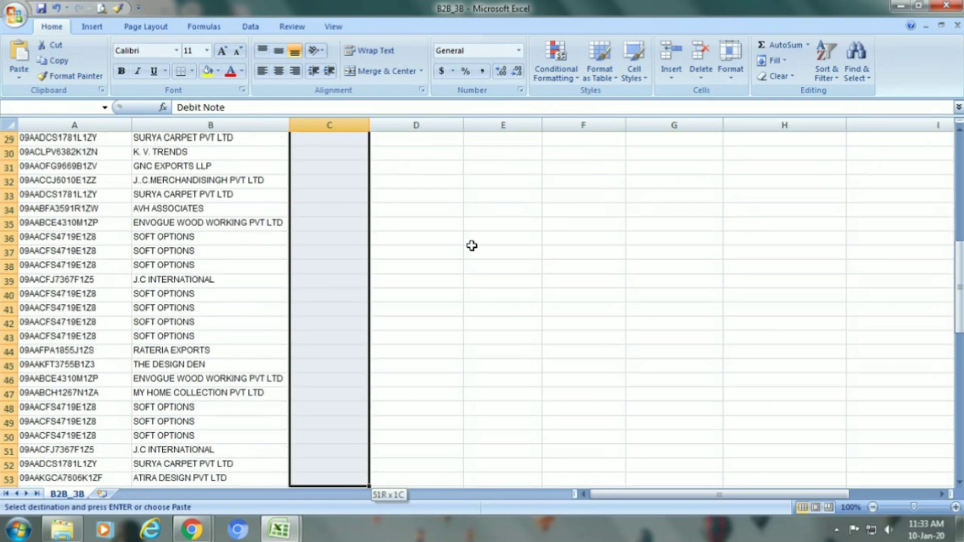
key("shift+Down")
key("shift+Down")
key("shift+Down")
key("shift+Down")
key("shift+Down")
key("shift+Down")
key("shift+Down")
key("shift+Down")
key("shift+Down")
key("shift+Down")
key("shift+Down")
key("shift+Down")
key("shift+Down")
key("shift+Down")
key("shift+Down")
key("shift+Down")
key("shift+Down")
key("shift+Down")
key("shift+Down")
key("shift+Down")
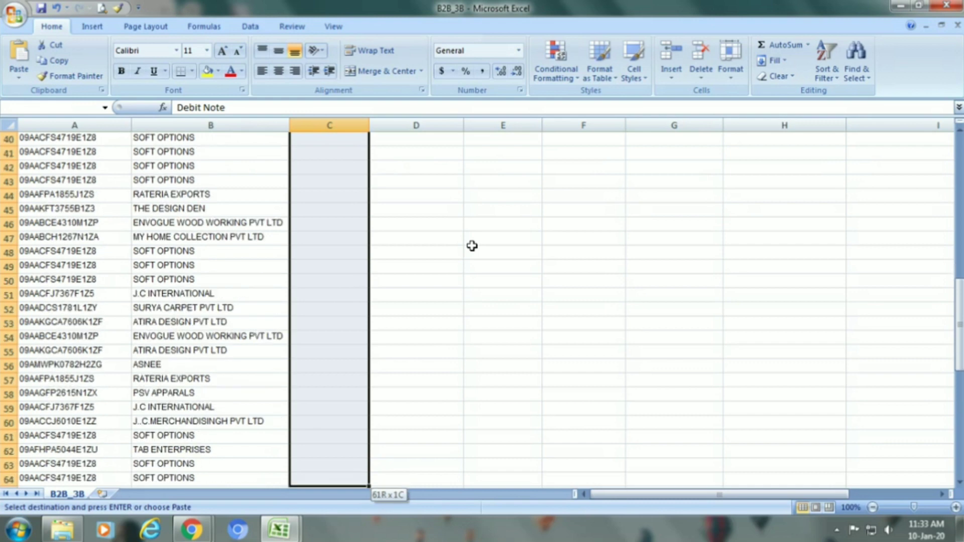
key("shift+Down")
key("shift+Down")
key("shift+Down")
key("shift+Down")
key("shift+Down")
key("shift+Down")
key("shift+Down")
key("shift+Down")
key("shift+Down")
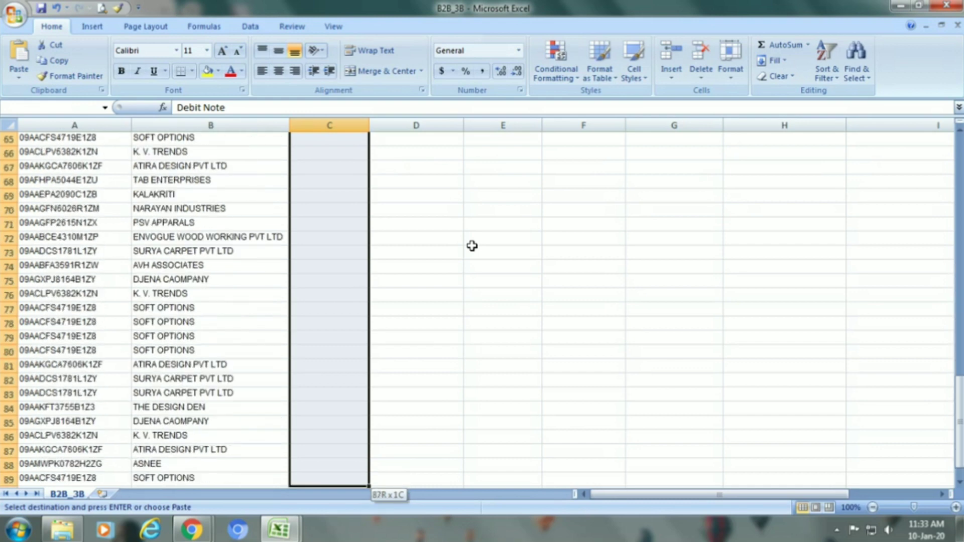
key("shift+Up")
key("shift+Up")
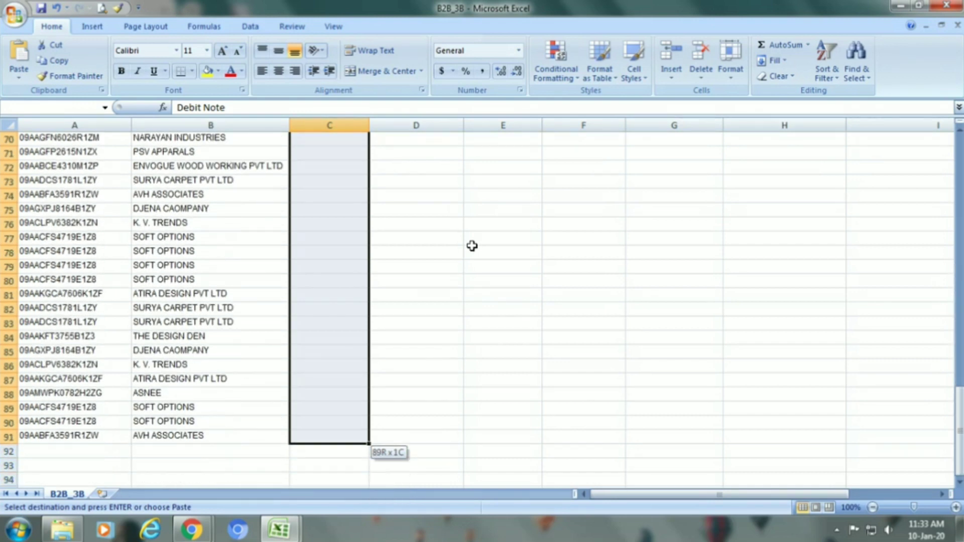
key("ctrl+v")
key("Escape")
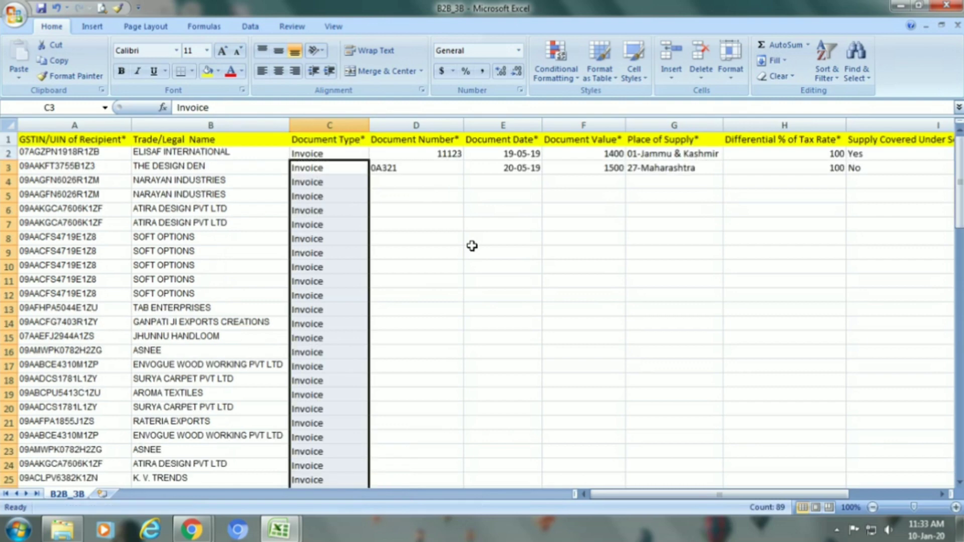
Switch to the YASH ENTERPRIES workbook and strip the BILL NO. prefix from Narration cell E5, leaving 716.
key("Right")
key("Up")
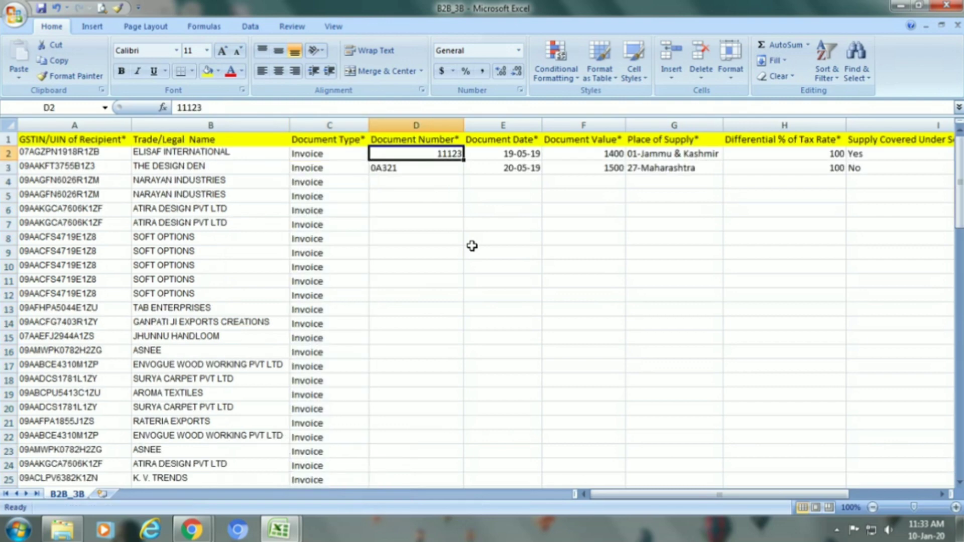
key("ctrl+Tab")
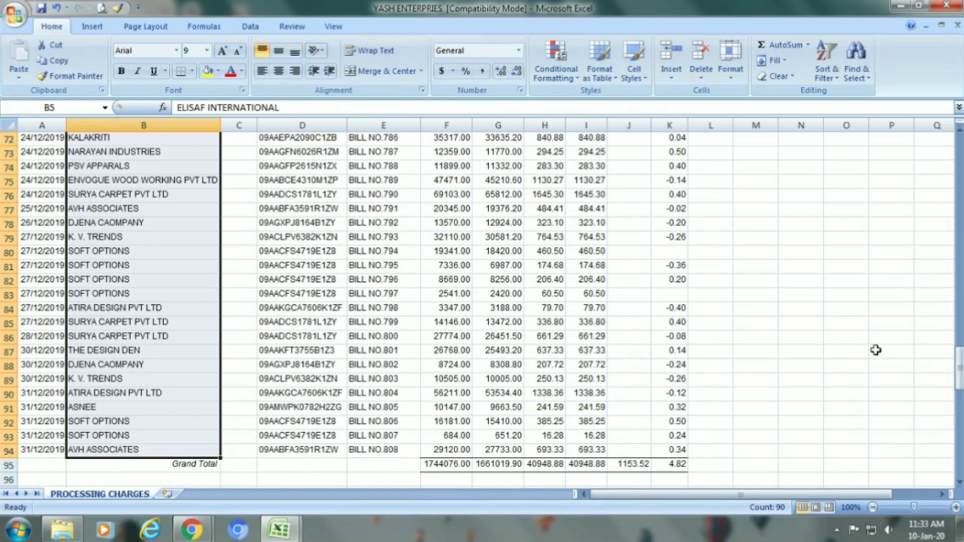
left_click_drag(957, 364, 959, 148)
left_click(377, 216)
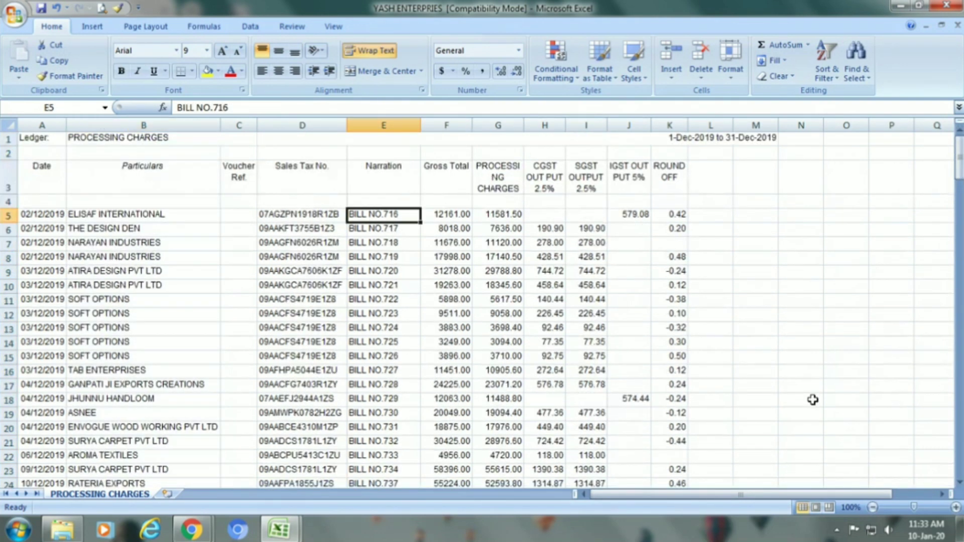
key("F2")
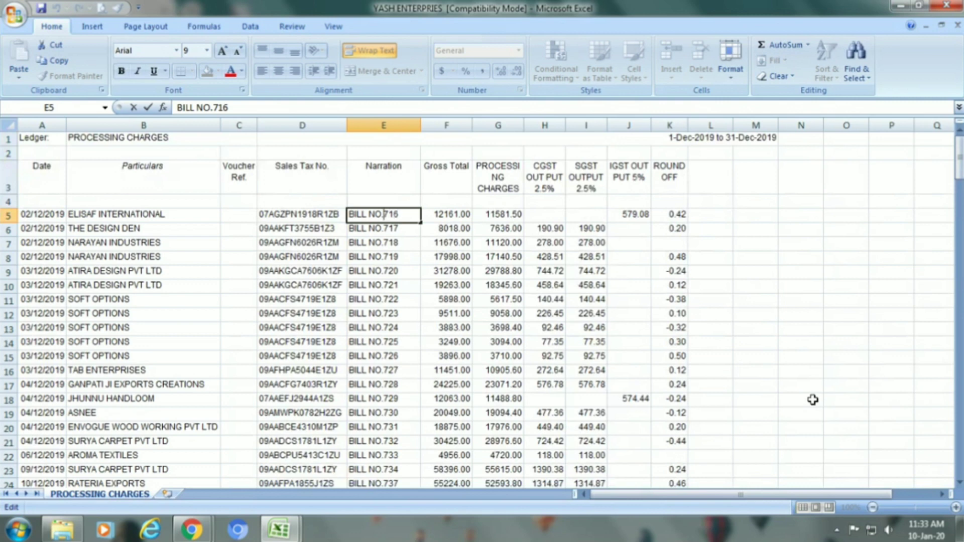
key("BackSpace")
key("BackSpace")
key("BackSpace")
key("BackSpace")
key("BackSpace")
key("BackSpace")
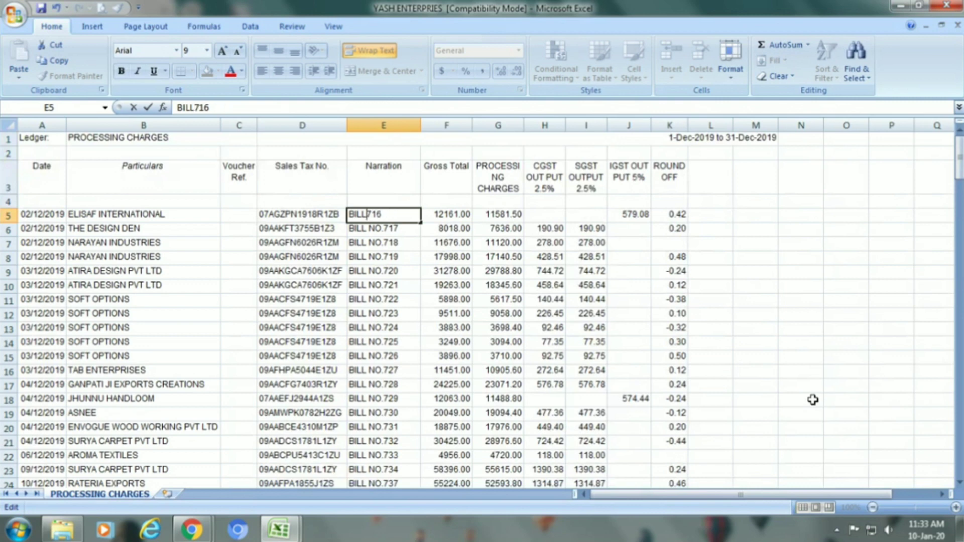
key("Return")
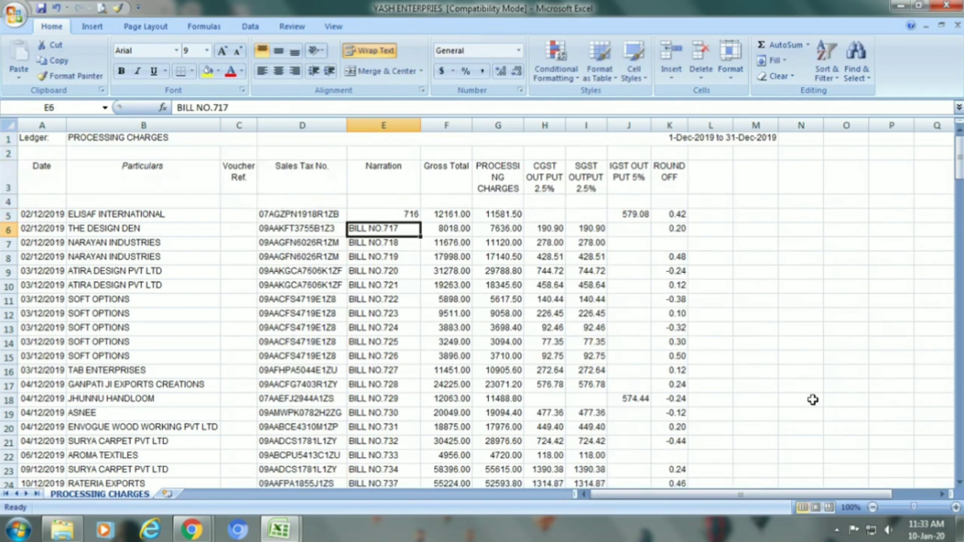
Remove the BILL NO. prefix from Narration cell E6, leaving only 717.
key("Up")
key("Down")
key("Up")
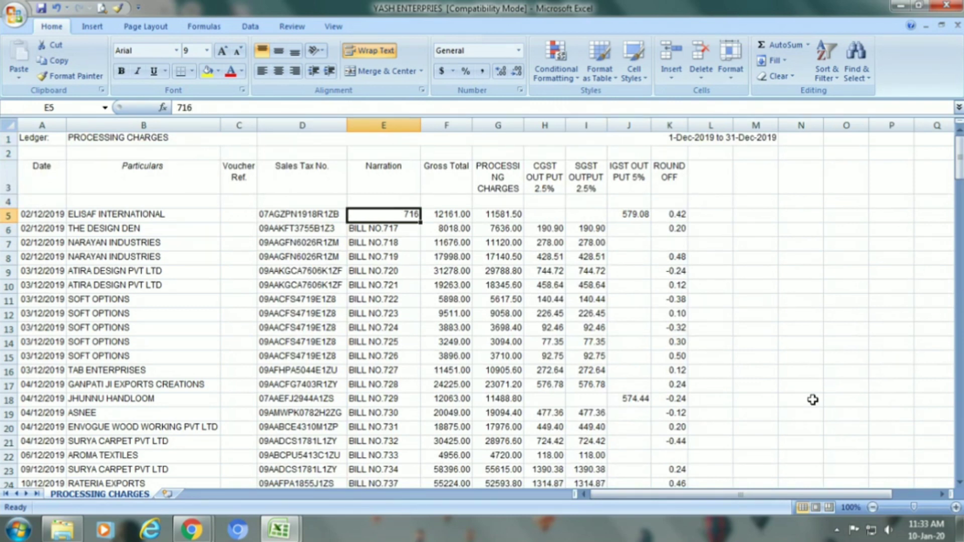
key("Down")
key("F2")
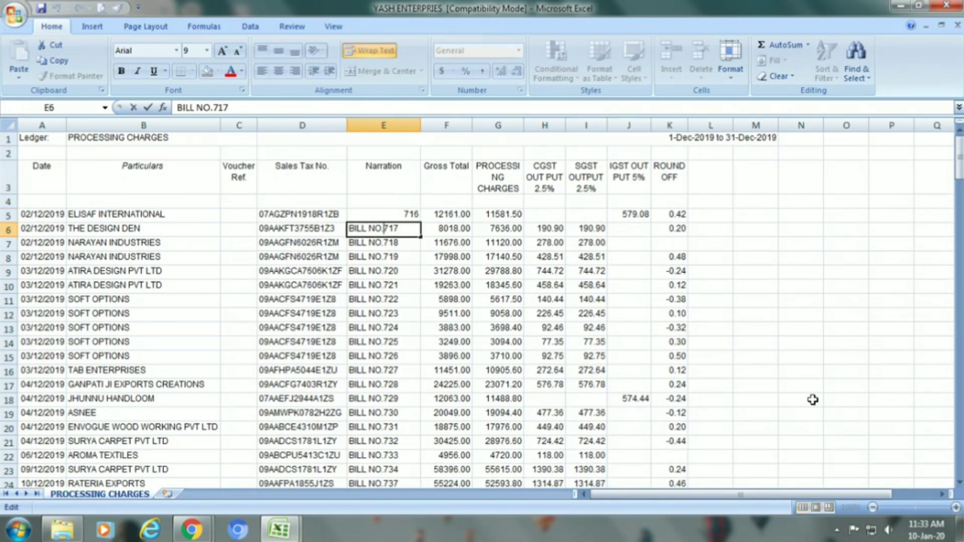
key("BackSpace")
key("BackSpace")
key("BackSpace")
key("BackSpace")
key("BackSpace")
key("BackSpace")
key("BackSpace")
key("BackSpace")
key("Return")
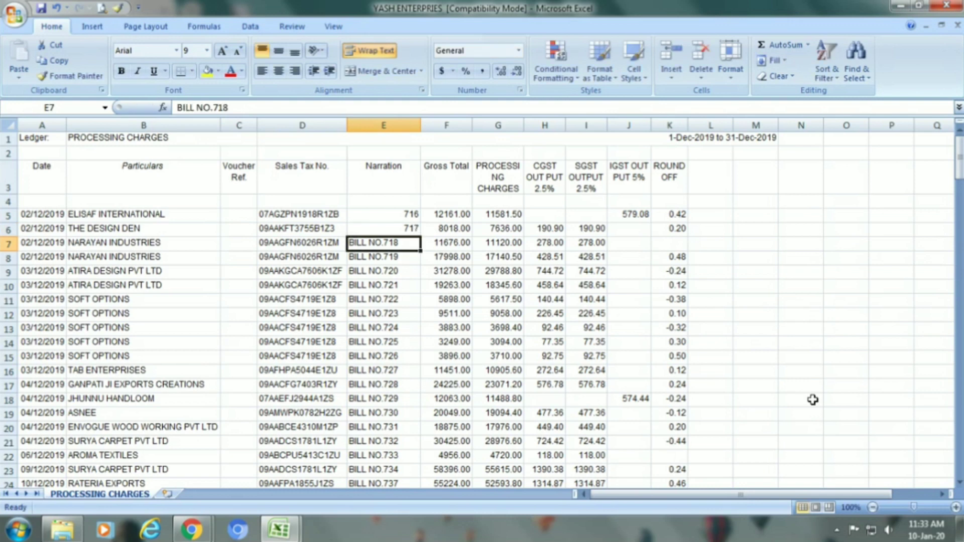
Reduce the Narration entries in E7, E8 and E9 to the bare bill numbers 718, 719 and 720.
key("F2")
key("BackSpace")
key("BackSpace")
key("BackSpace")
key("BackSpace")
key("BackSpace")
key("BackSpace")
key("BackSpace")
key("BackSpace")
key("Return")
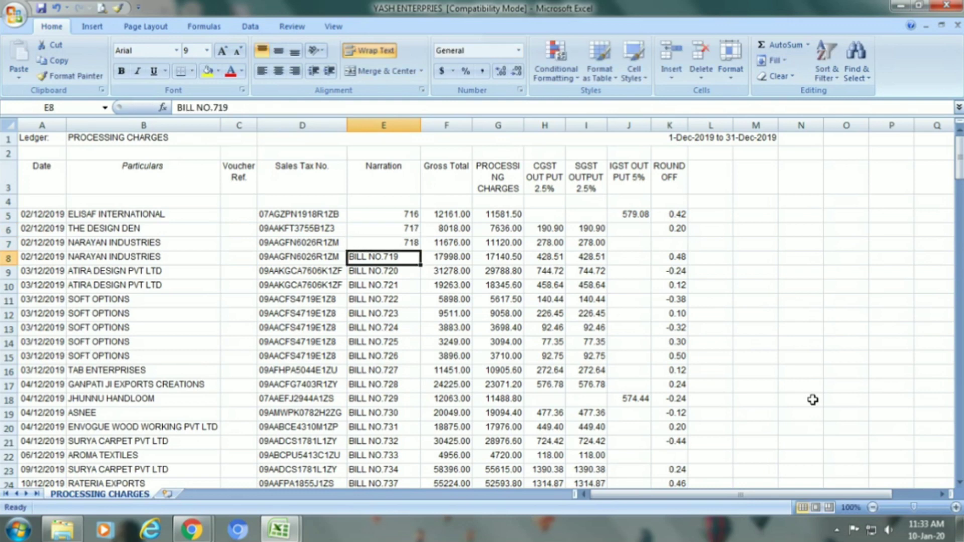
key("F2")
key("BackSpace")
key("BackSpace")
key("BackSpace")
key("BackSpace")
key("BackSpace")
key("BackSpace")
key("BackSpace")
key("BackSpace")
key("Return")
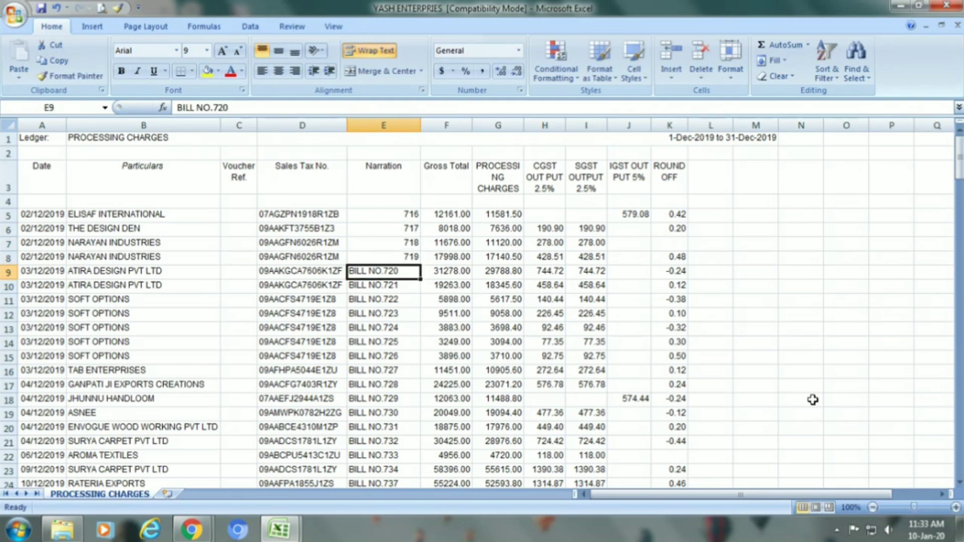
type("720")
key("Return")
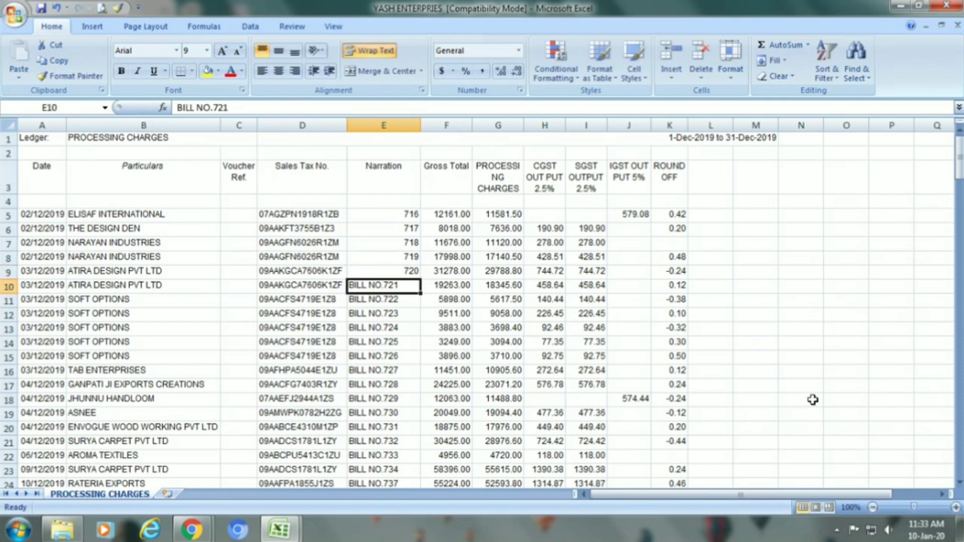
Copy the Narration bill numbers in E5:E94 of the YASH ENTERPRIES sheet, stopping above the Grand Total row.
key("Up")
key("Up")
key("Up")
key("Up")
key("Up")
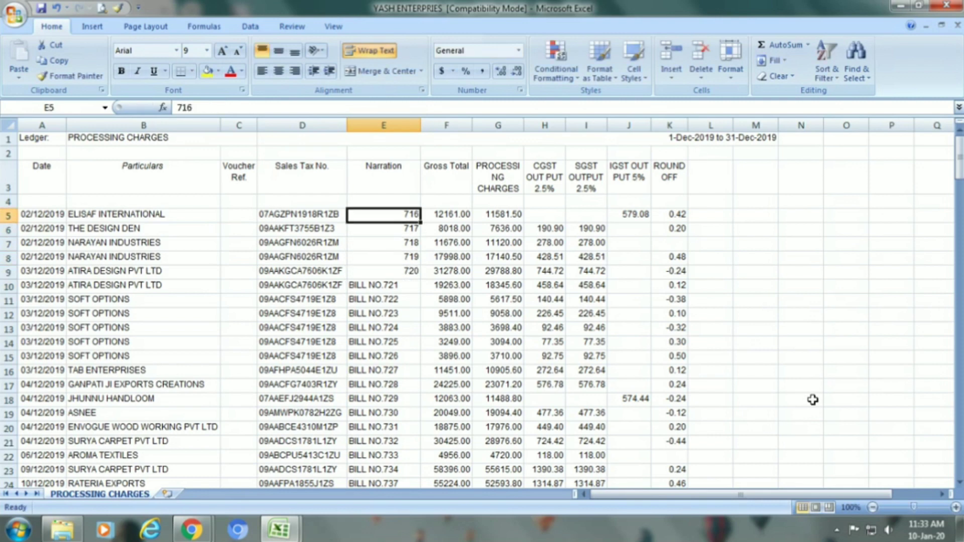
key("Down")
key("Up")
key("shift+Down")
key("shift+Down")
key("shift+Down")
key("shift+Down")
key("shift+Down")
key("shift+Down")
key("shift+Down")
key("shift+Down")
key("shift+Down")
key("shift+Down")
key("shift+Down")
key("shift+Down")
key("shift+Down")
key("shift+Down")
key("shift+Down")
key("shift+Down")
key("shift+Down")
key("shift+Down")
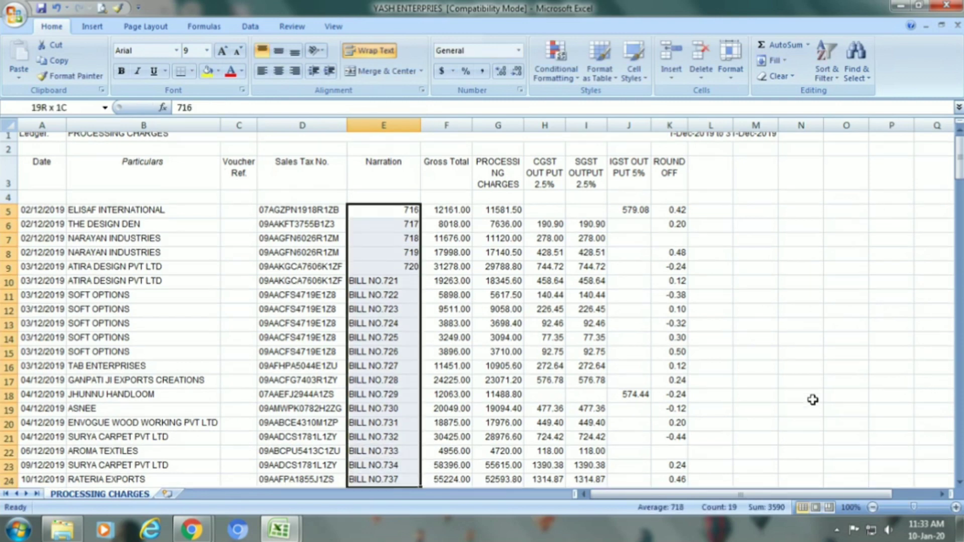
key("shift+Down")
key("shift+Down")
key("shift+Down")
key("shift+Down")
key("shift+Down")
key("shift+Down")
key("shift+Down")
key("shift+Down")
key("shift+Down")
key("shift+Down")
key("shift+Down")
key("shift+Down")
key("shift+Down")
key("shift+Down")
key("shift+Down")
key("shift+Down")
key("shift+Down")
key("shift+Down")
key("shift+Down")
key("shift+Down")
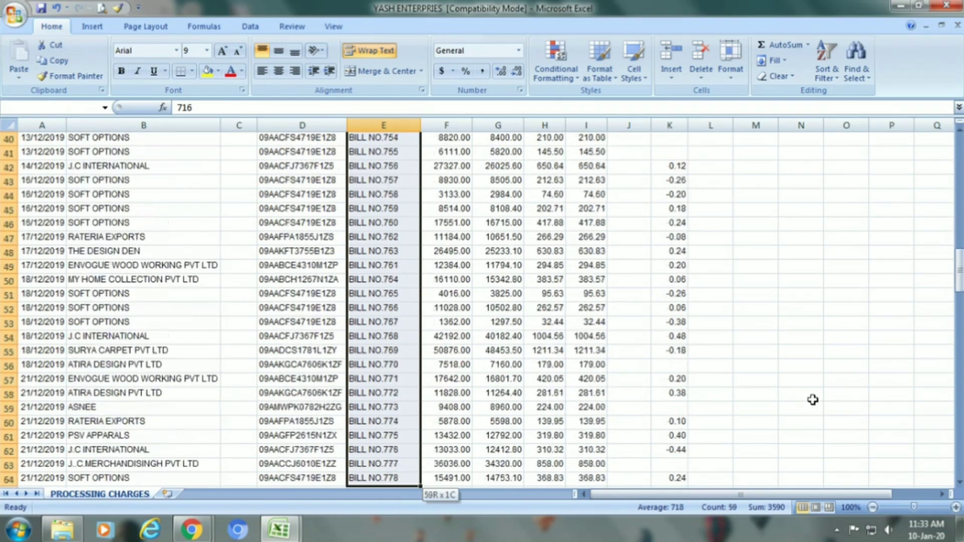
key("shift+Down")
key("shift+Down")
key("shift+Down")
key("shift+Down")
key("shift+Down")
key("shift+Down")
key("shift+Down")
key("shift+Down")
key("shift+Down")
key("shift+Down")
key("shift+Down")
key("shift+Down")
key("shift+Down")
key("shift+Down")
key("shift+Down")
key("shift+Down")
key("shift+Down")
key("shift+Down")
key("shift+Down")
key("shift+Down")
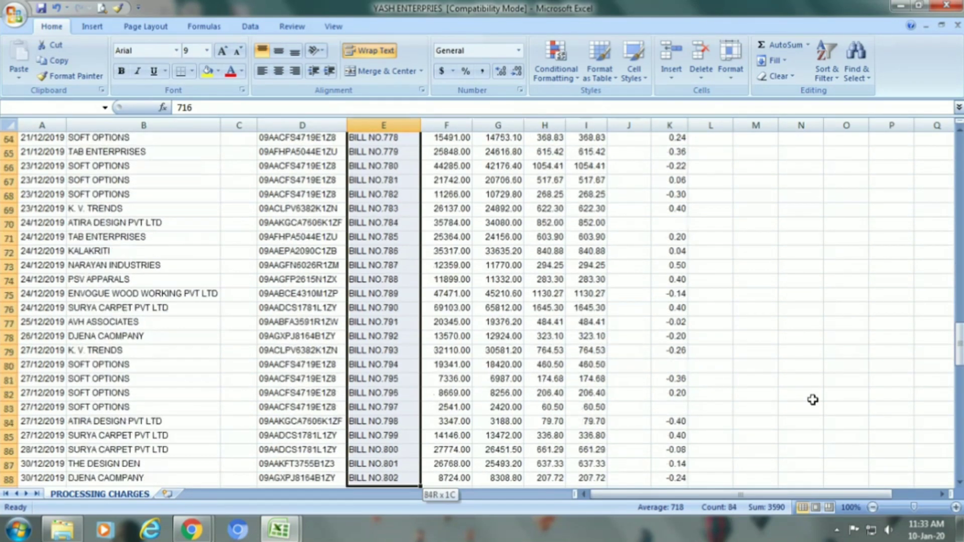
key("shift+Down")
key("shift+Down")
key("shift+Down")
key("shift+Down")
key("shift+Down")
key("shift+Down")
key("shift+Down")
key("shift+Down")
key("shift+Down")
key("shift+Down")
key("shift+Down")
key("shift+Down")
key("shift+Down")
key("shift+Up")
key("shift+Up")
key("shift+Up")
key("shift+Up")
key("shift+Up")
key("shift+Up")
key("shift+Up")
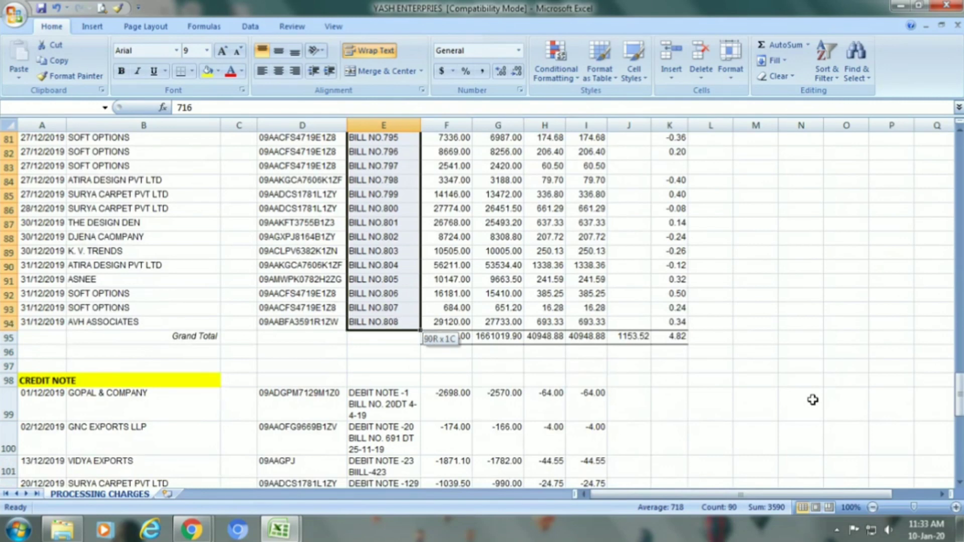
key("ctrl+c")
Switch to the B2B_3B workbook and paste the copied bill numbers into the Document Number column from D2 down, replacing the sample entries.
key("ctrl+Tab")
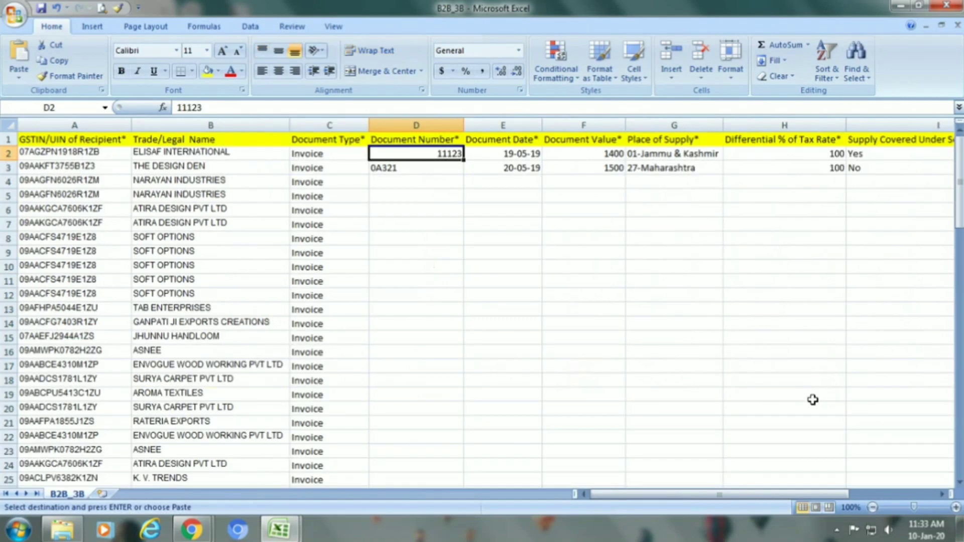
key("ctrl+v")
key("Escape")
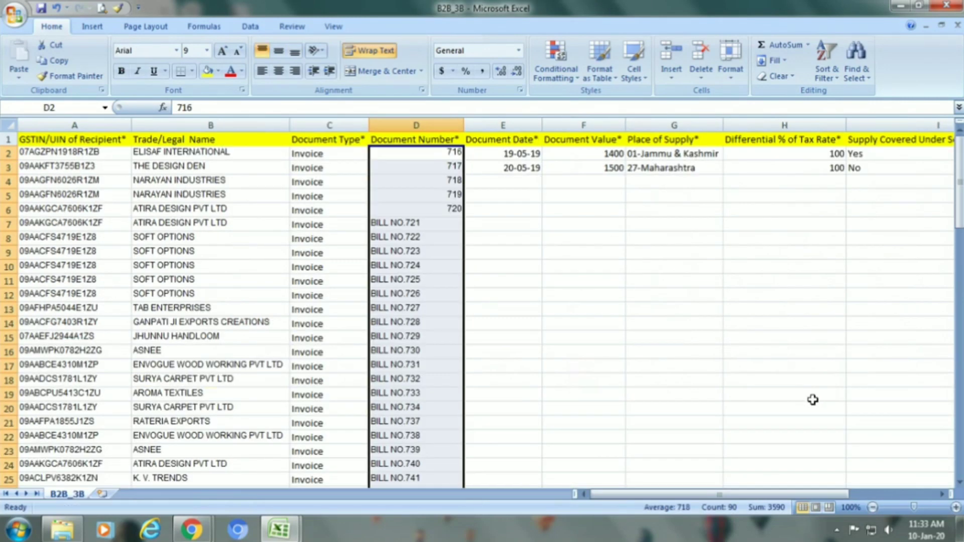
Examine the pasted Document Number entries in D2:D6 to check that they hold only bare bill numbers.
key("Up")
key("Down")
key("Down")
key("Down")
key("Down")
key("Down")
key("Down")
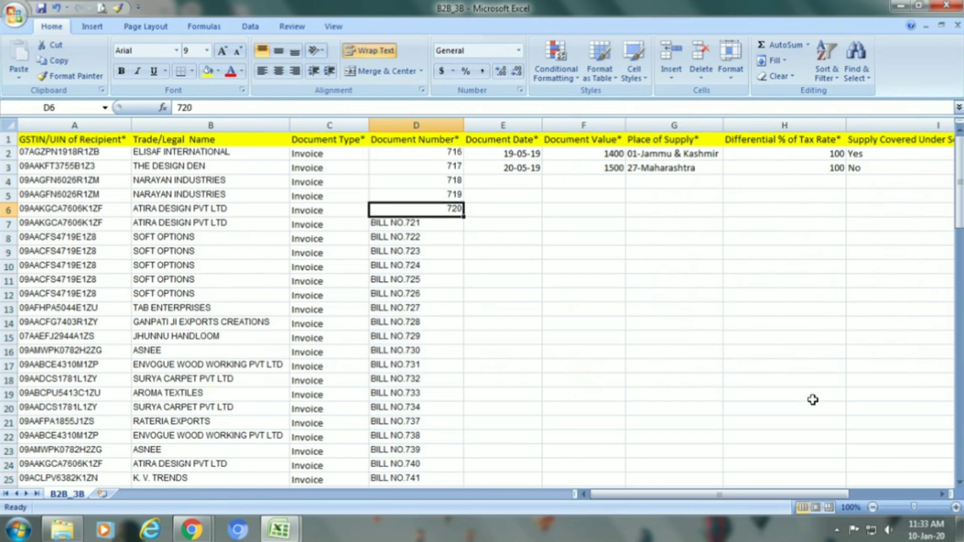
key("Up")
key("Up")
key("Up")
key("Up")
key("Up")
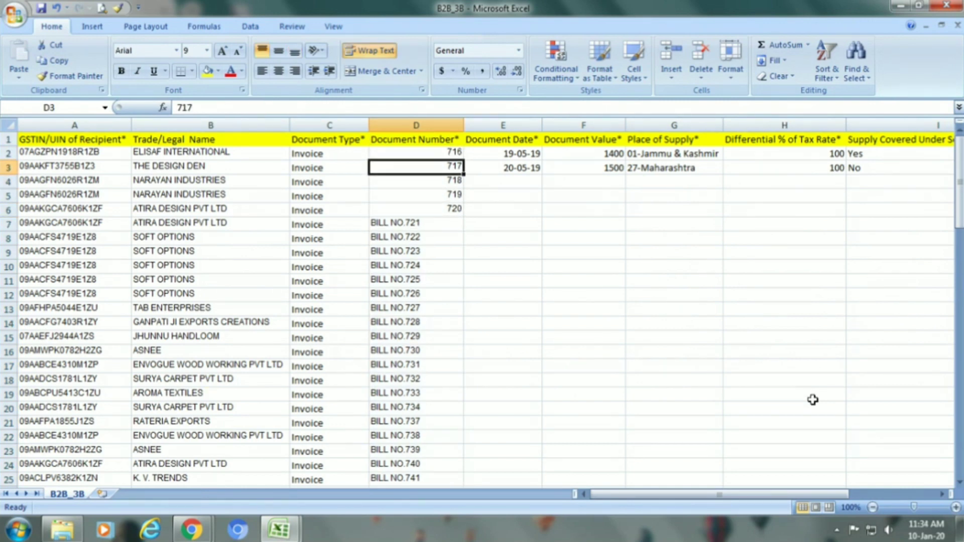
key("Down")
key("Up")
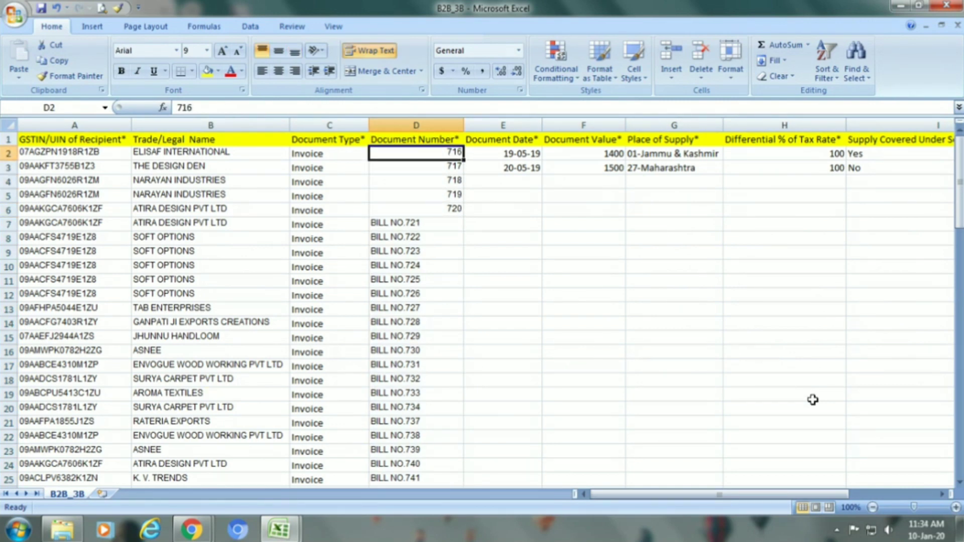
Try the Number format on the Document Number entries in D2:D91 and return them to the General format.
key("shift+Down")
key("shift+Down")
key("shift+Down")
key("shift+Down")
key("shift+Down")
key("shift+Down")
key("shift+Down")
key("shift+Down")
key("shift+Down")
key("shift+Down")
key("shift+Down")
key("shift+Down")
key("shift+Down")
key("shift+Down")
key("shift+Down")
key("shift+Down")
key("shift+Down")
key("shift+Down")
key("shift+Down")
key("shift+Down")
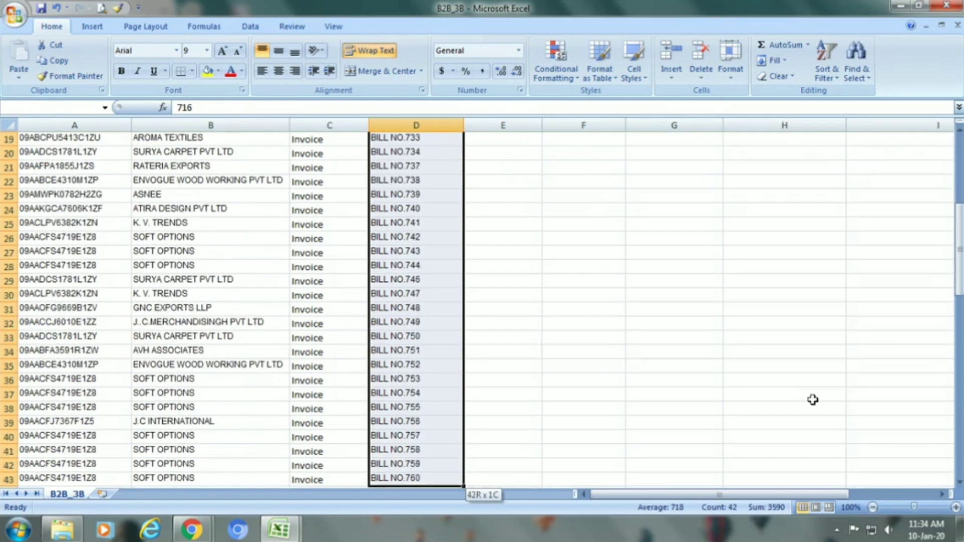
key("shift+Down")
key("shift+Down")
key("shift+Down")
key("shift+Down")
key("shift+Down")
key("shift+Down")
key("shift+Down")
key("shift+Down")
key("shift+Down")
key("shift+Down")
key("shift+Down")
key("shift+Down")
key("shift+Down")
key("shift+Down")
key("shift+Down")
key("shift+Down")
key("shift+Down")
key("shift+Down")
key("shift+Down")
key("shift+Down")
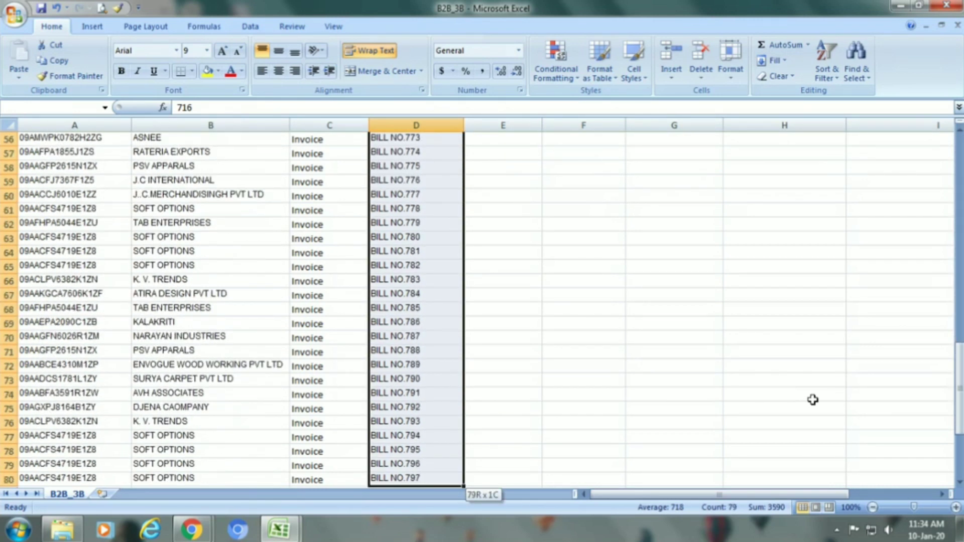
key("shift+Down")
key("shift+Down")
key("shift+Down")
key("shift+Down")
key("shift+Down")
key("shift+Down")
key("shift+Down")
key("shift+Down")
key("shift+Down")
key("shift+Down")
key("shift+Down")
key("shift+Down")
key("shift+Down")
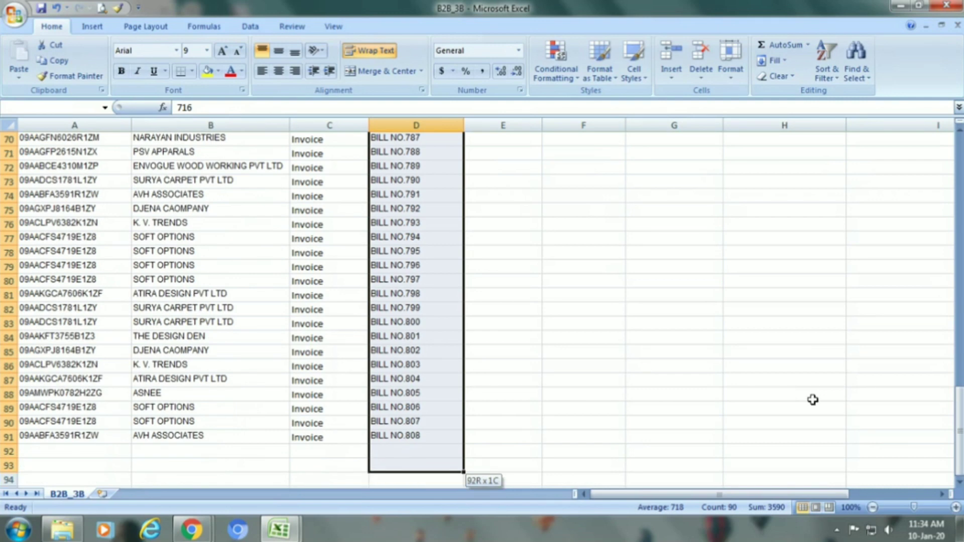
key("shift+Up")
key("shift+Up")
key("shift+Up")
key("shift+Down")
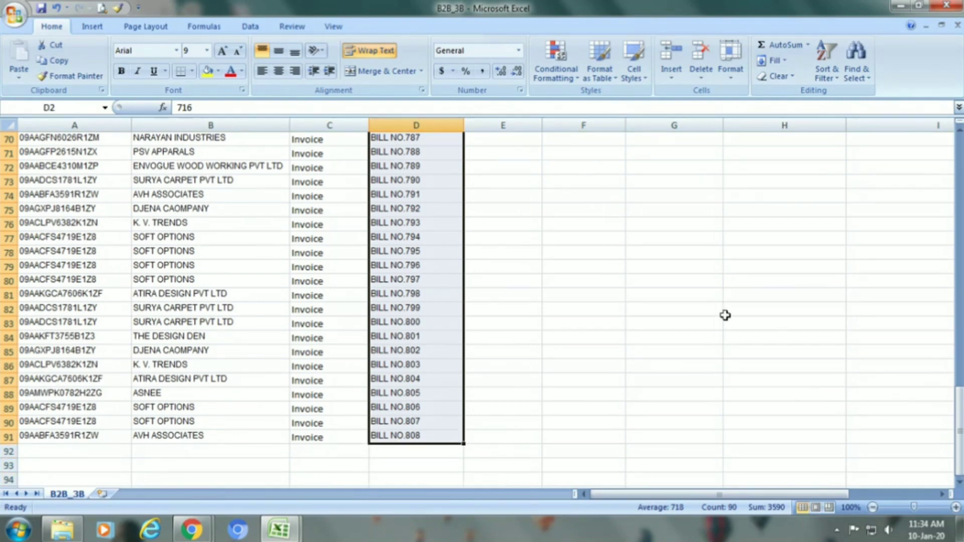
left_click(518, 50)
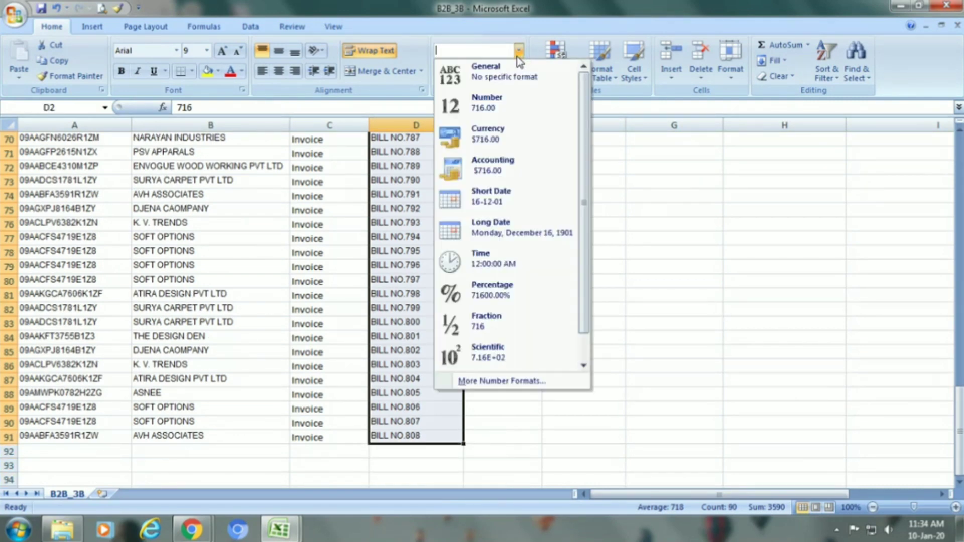
left_click(502, 104)
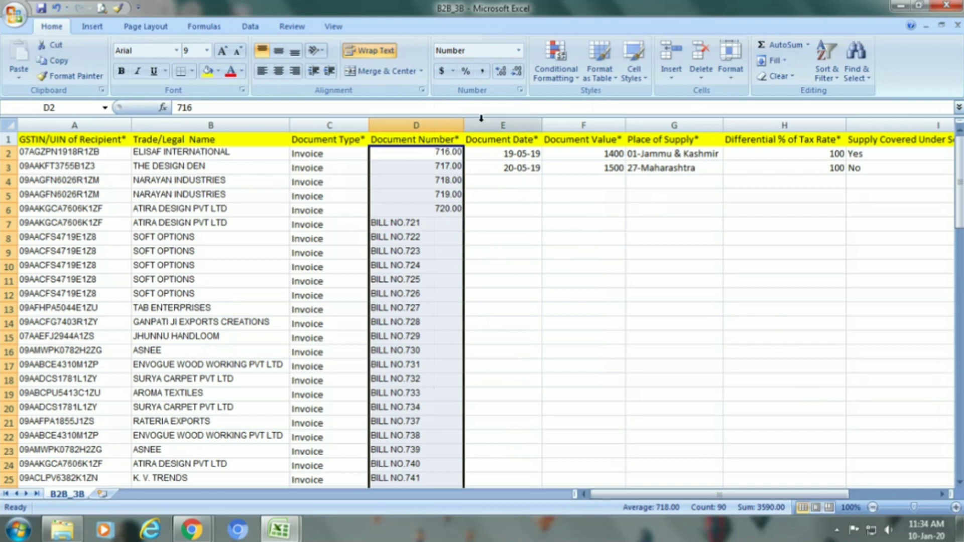
left_click(519, 50)
left_click(510, 80)
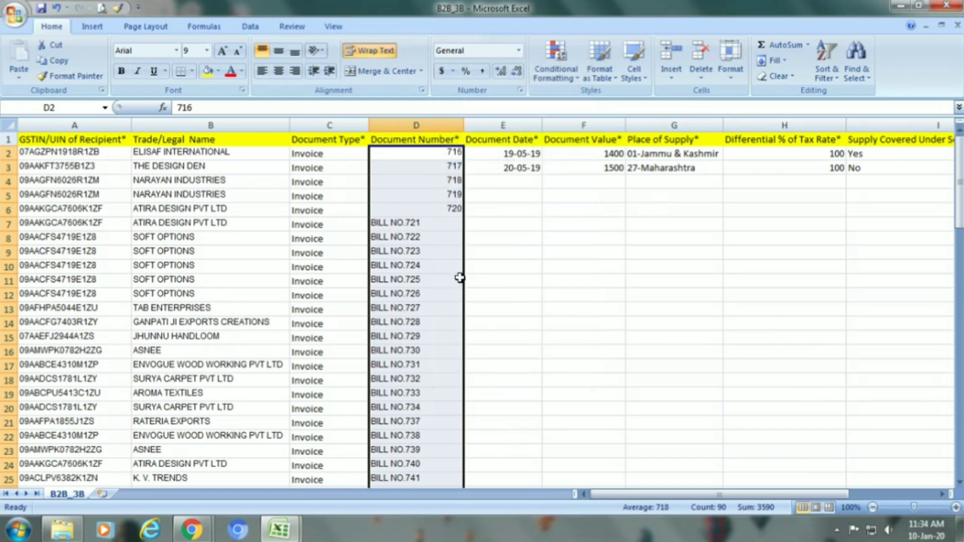
left_click(410, 226)
Copy the dates in A5:A94 of the YASH ENTERPRIES workbook into the B2B_3B Document Date column from E2 down, replacing the sample dates.
left_click(505, 140)
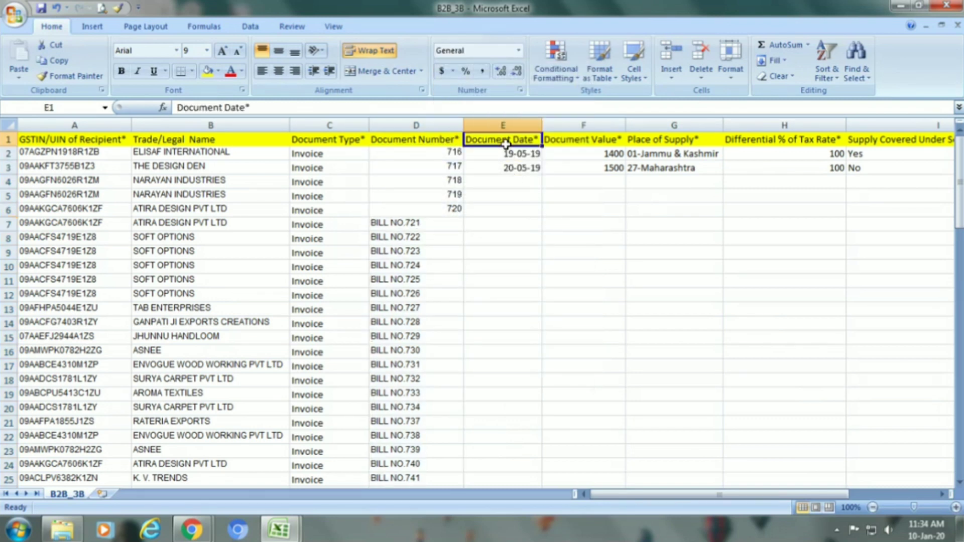
left_click(504, 152)
key("alt+Tab")
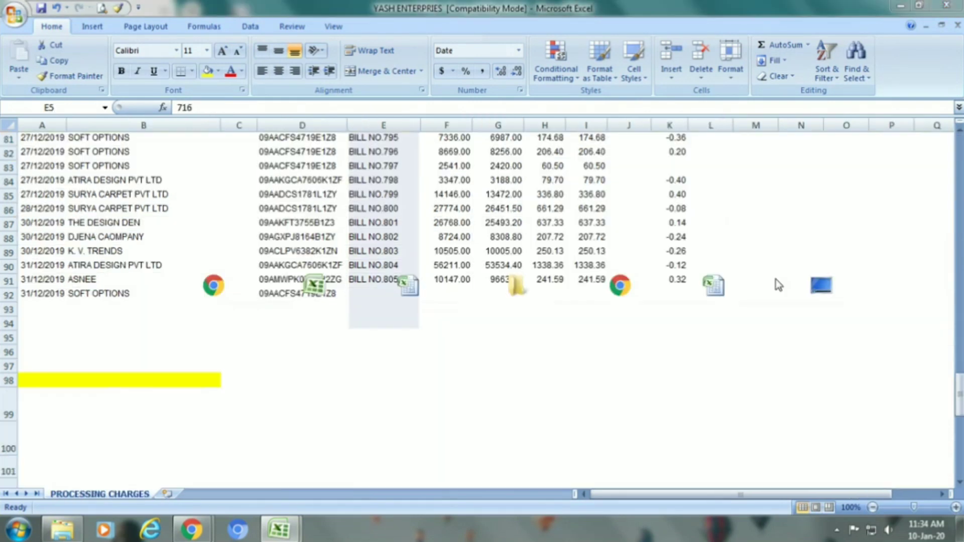
left_click_drag(959, 399, 957, 151)
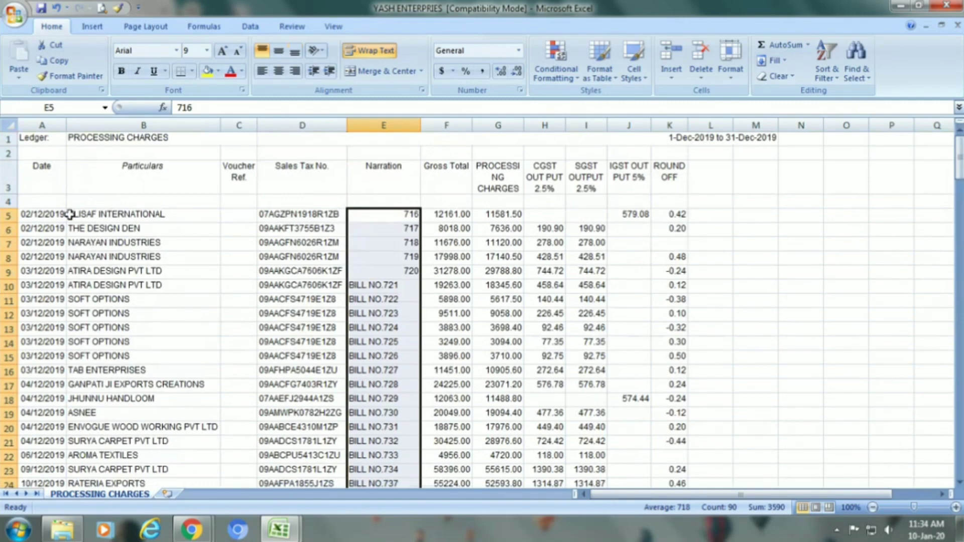
left_click(53, 214)
key("shift+Down")
key("shift+Down")
key("shift+Down")
key("shift+Down")
key("shift+Down")
key("shift+Down")
key("shift+Down")
key("shift+Down")
key("shift+Down")
key("shift+Down")
key("shift+Down")
key("shift+Down")
key("shift+Down")
key("shift+Down")
key("shift+Down")
key("shift+Down")
key("shift+Down")
key("shift+Down")
key("shift+Down")
key("shift+Down")
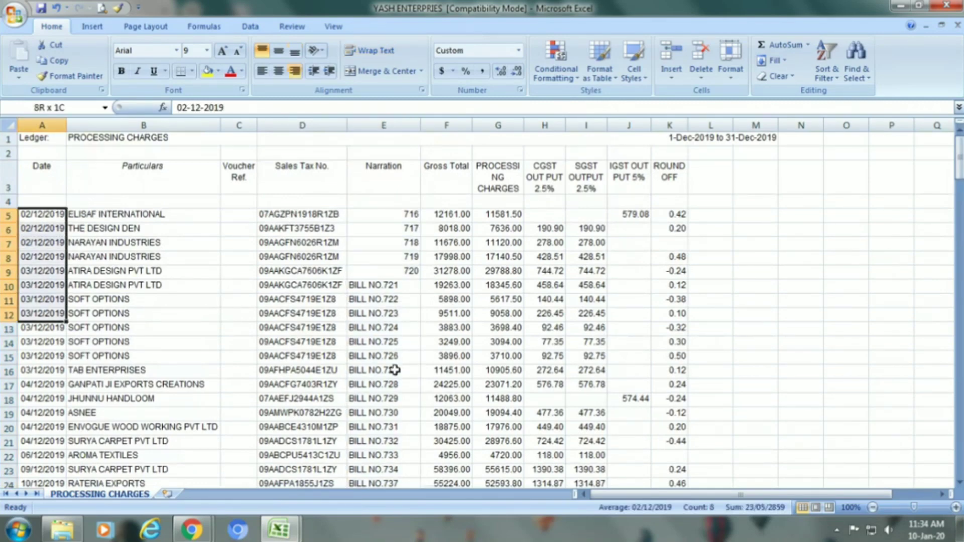
key("shift+Down")
key("shift+Down")
key("shift+Down")
key("shift+Down")
key("shift+Down")
key("shift+Down")
key("shift+Down")
key("shift+Down")
key("shift+Down")
key("shift+Down")
key("shift+Down")
key("shift+Down")
key("shift+Down")
key("shift+Down")
key("shift+Down")
key("shift+Down")
key("shift+Down")
key("shift+Down")
key("shift+Down")
key("shift+Down")
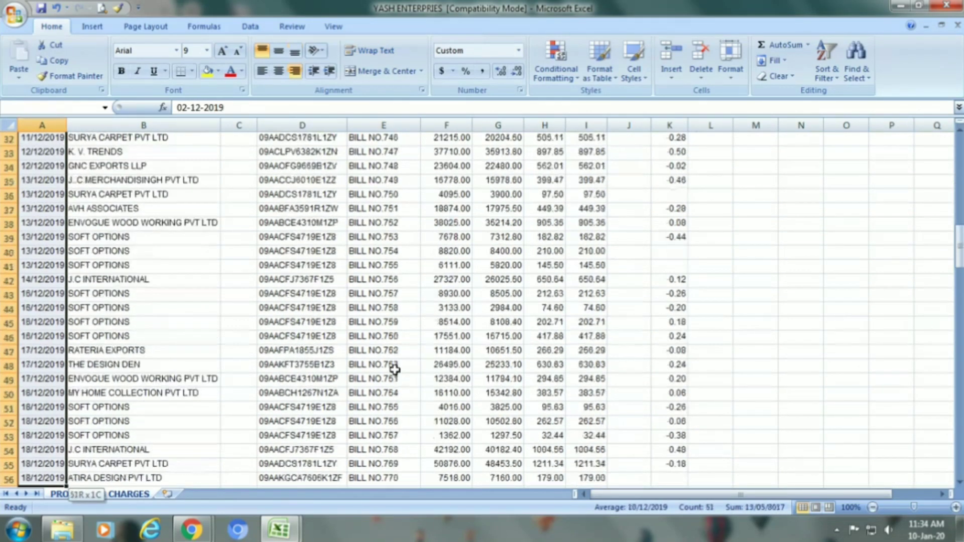
key("shift+Down")
key("shift+Down")
key("shift+Down")
key("shift+Down")
key("shift+Down")
key("shift+Down")
key("shift+Down")
key("shift+Down")
key("shift+Down")
key("shift+Down")
key("shift+Down")
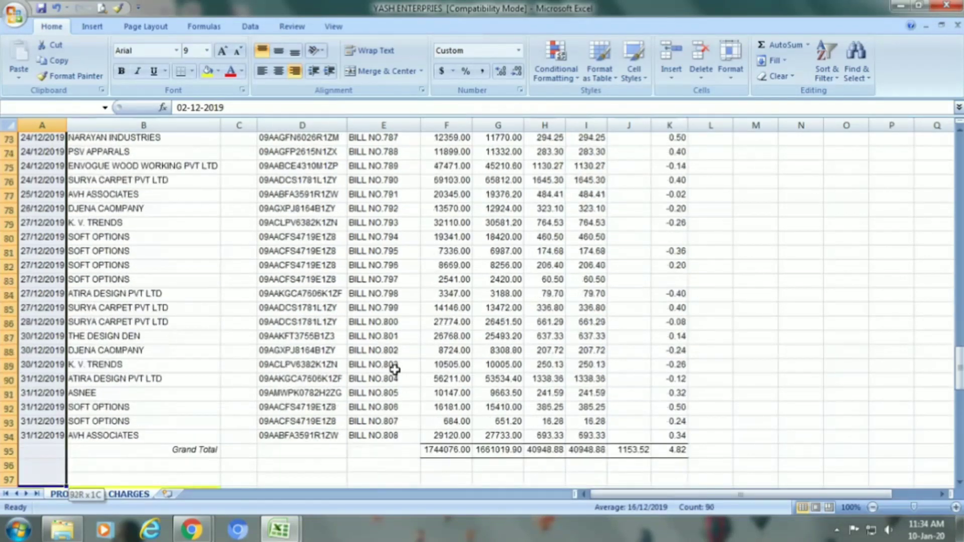
key("shift+Up")
key("shift+Up")
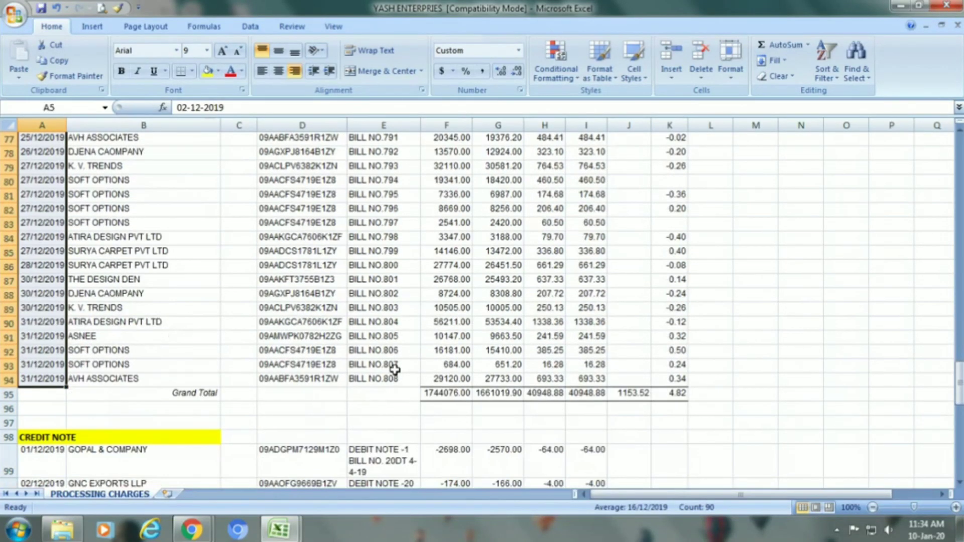
key("ctrl+c")
key("ctrl+Tab")
key("ctrl+v")
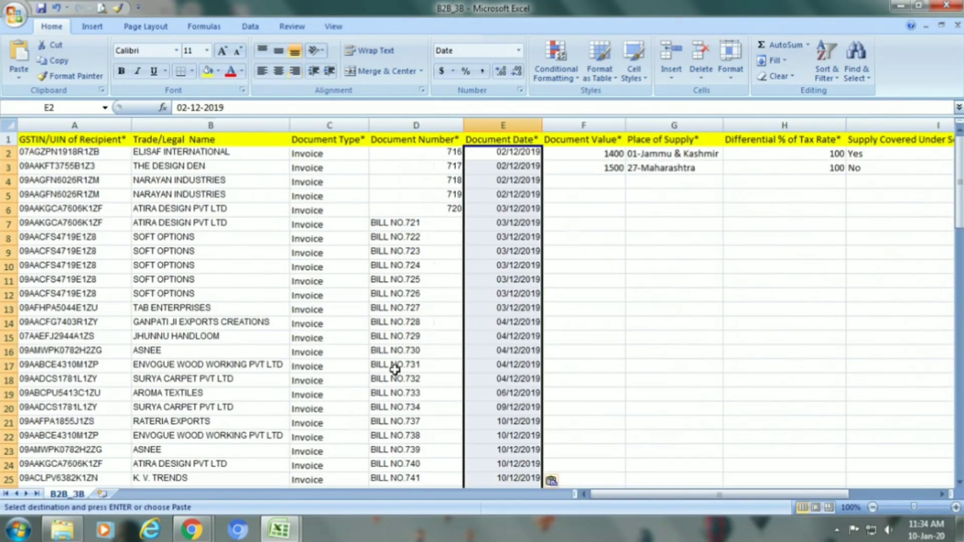
Format the pasted Document Date entries with the Date type 14-Mar-01 and check several of the dates in E2:E10.
left_click(519, 50)
left_click(506, 380)
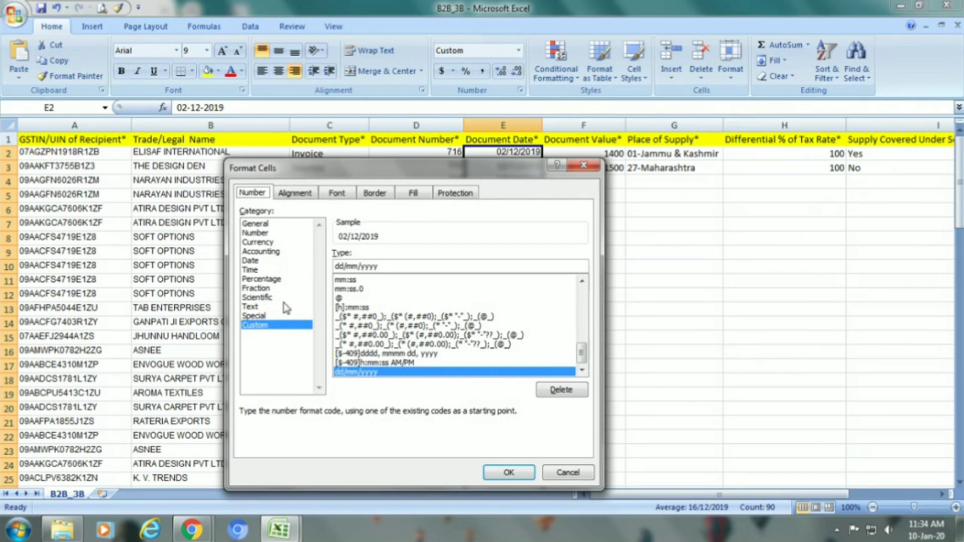
left_click(250, 260)
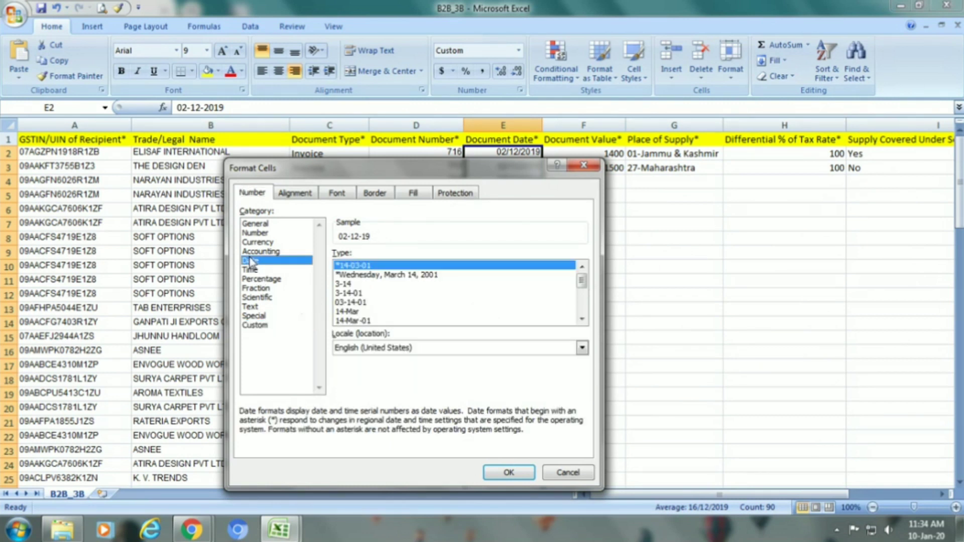
left_click(349, 312)
left_click(354, 320)
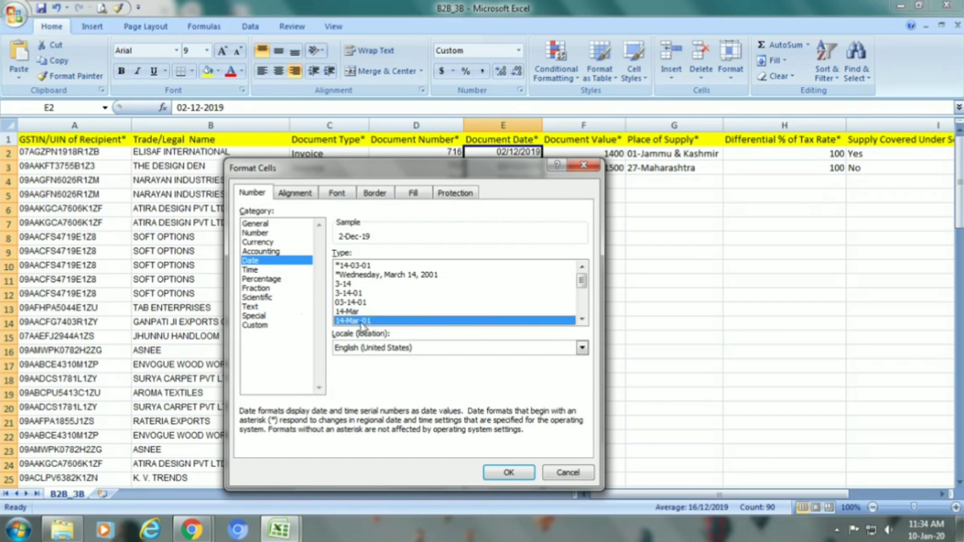
left_click(504, 471)
left_click(513, 155)
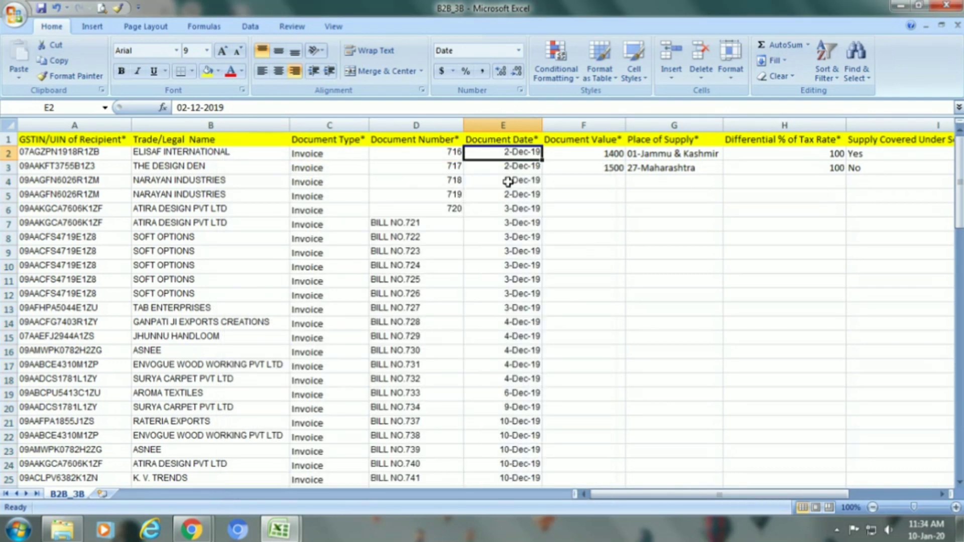
left_click(508, 180)
left_click(510, 223)
left_click(511, 238)
left_click(518, 265)
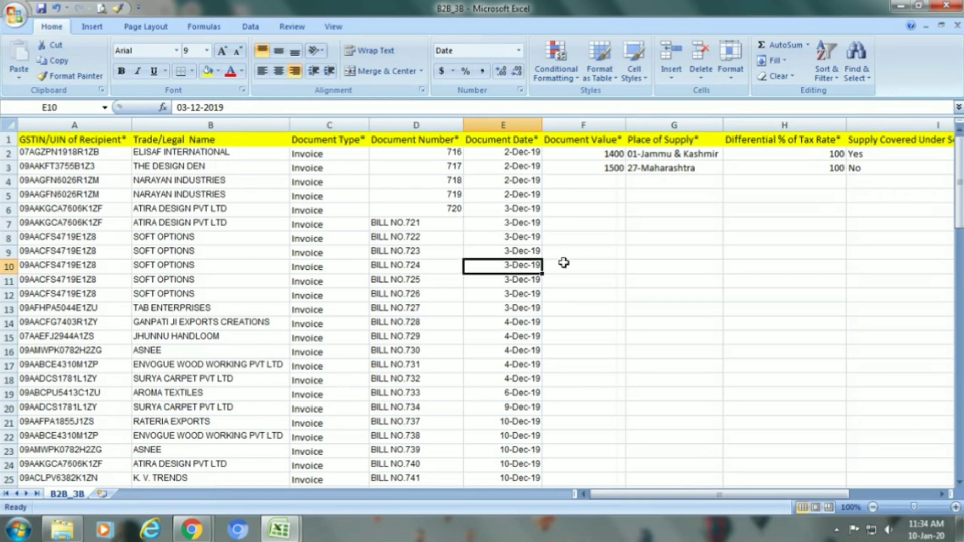
Copy the Gross Total amounts in F5:F94 of the YASH ENTERPRIES workbook into the B2B_3B Document Value column from F2 down.
left_click(600, 154)
key("ctrl+Tab")
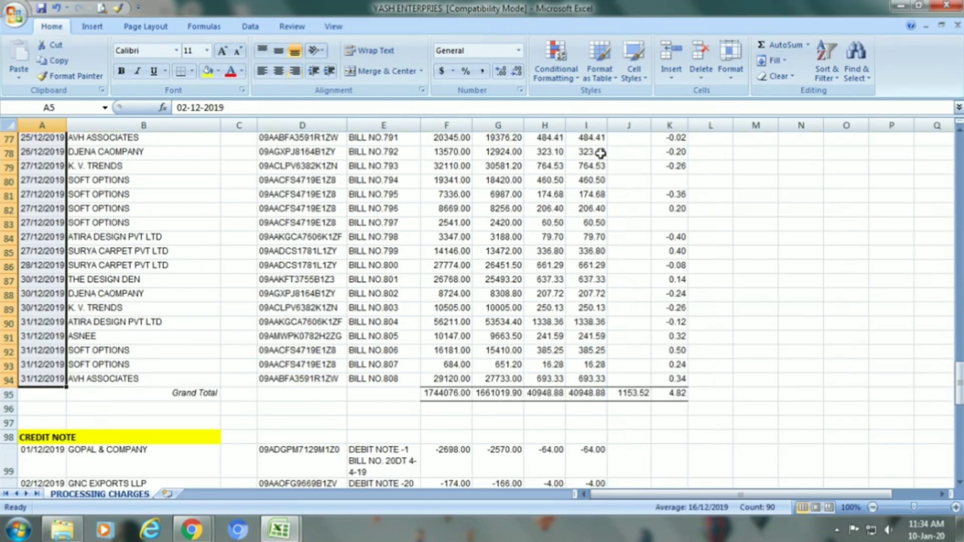
left_click_drag(960, 384, 959, 366)
left_click(452, 215)
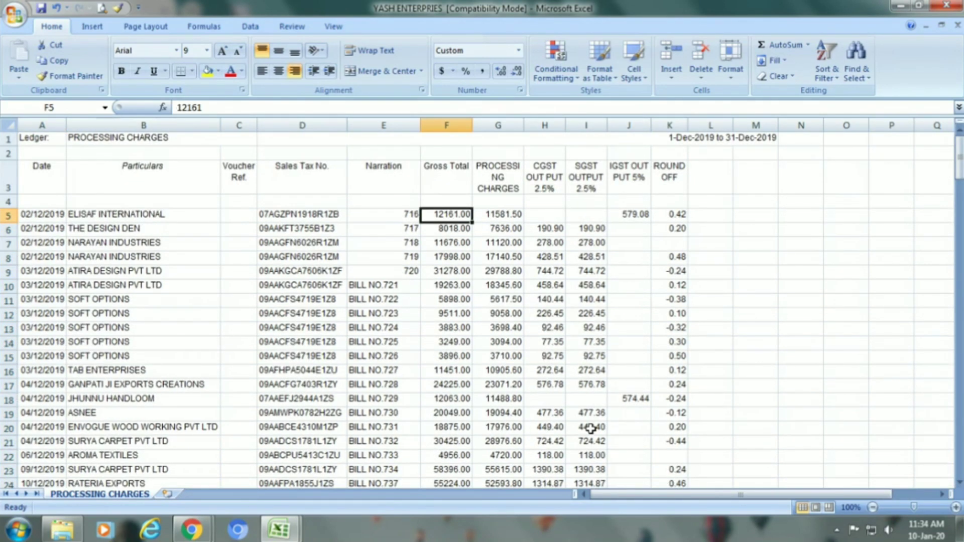
key("shift+Down")
left_click_drag(452, 228, 447, 490)
left_click_drag(590, 429, 591, 429)
key("ctrl+c")
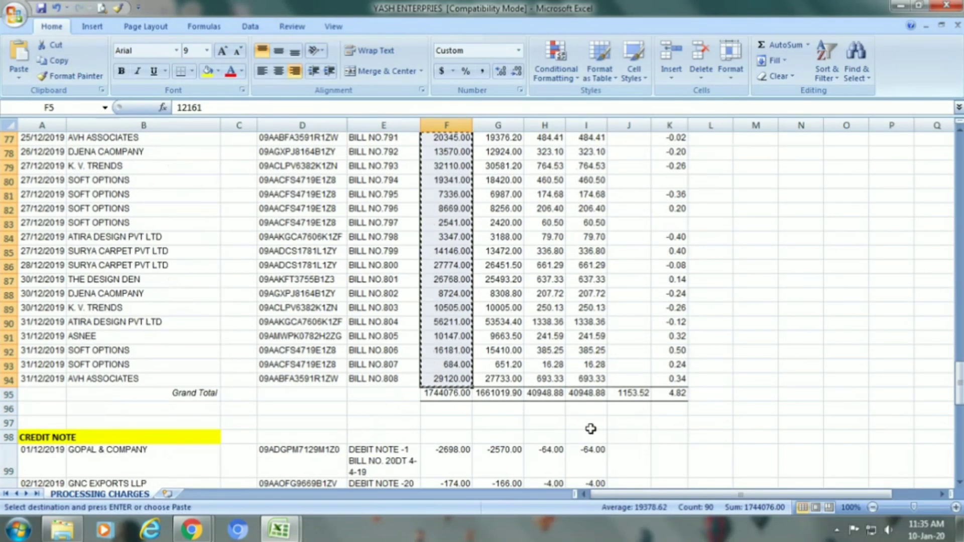
key("ctrl+Tab")
key("ctrl+v")
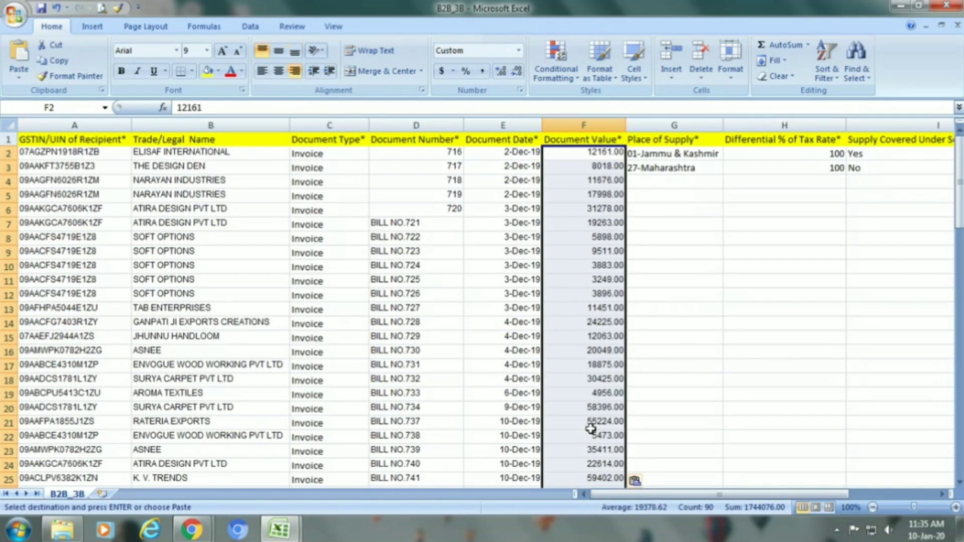
Enter 07-Delhi as the Place of Supply in G2, matching the state code of the recipient's GSTIN in A2.
left_click(664, 143)
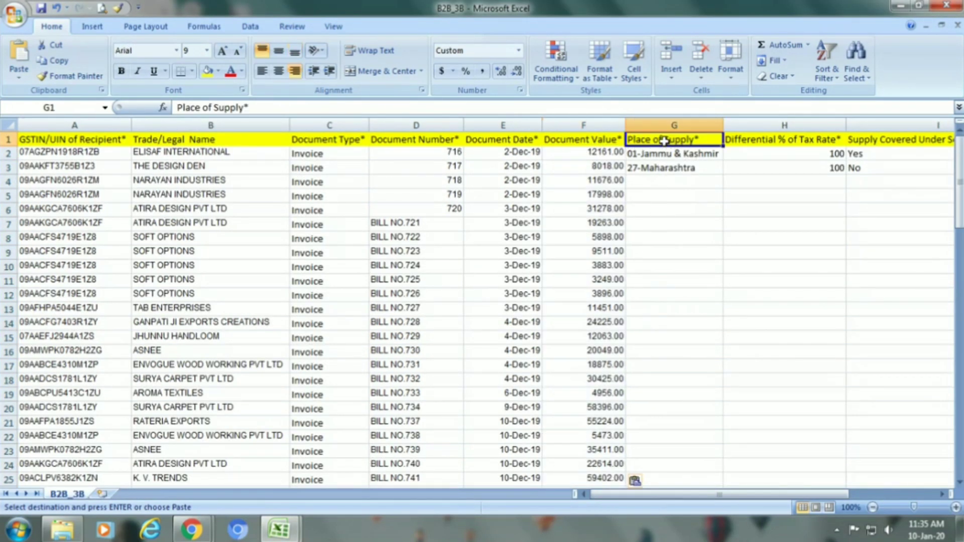
key("ctrl+Tab")
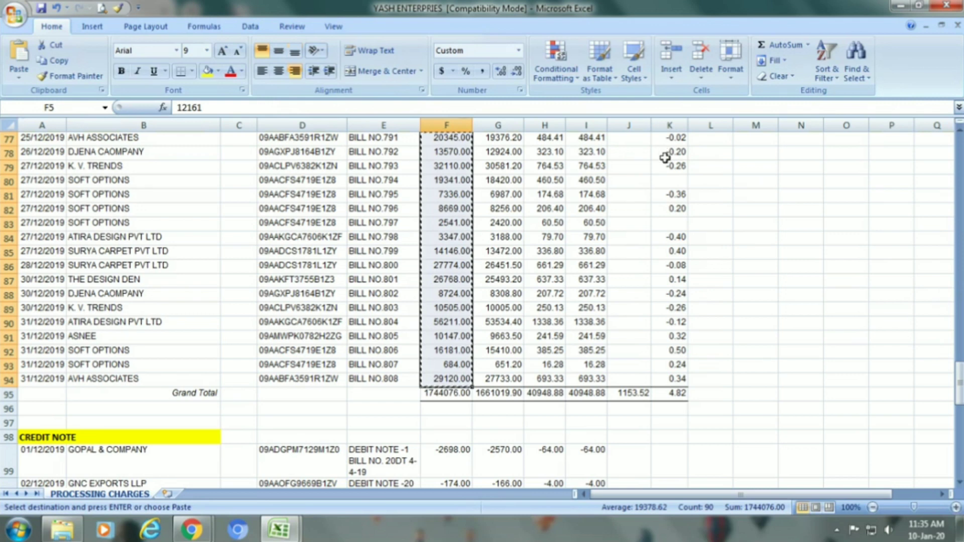
key("ctrl+Tab")
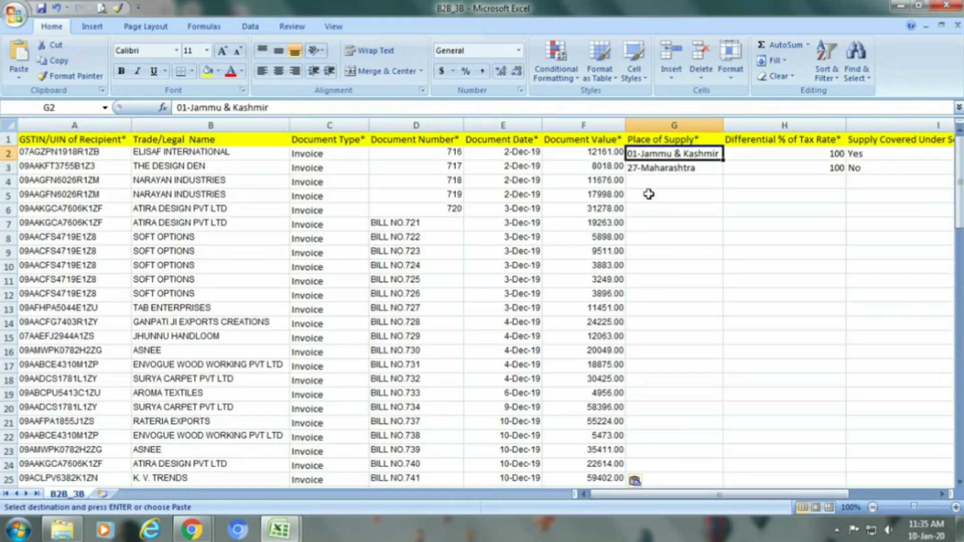
left_click(39, 153)
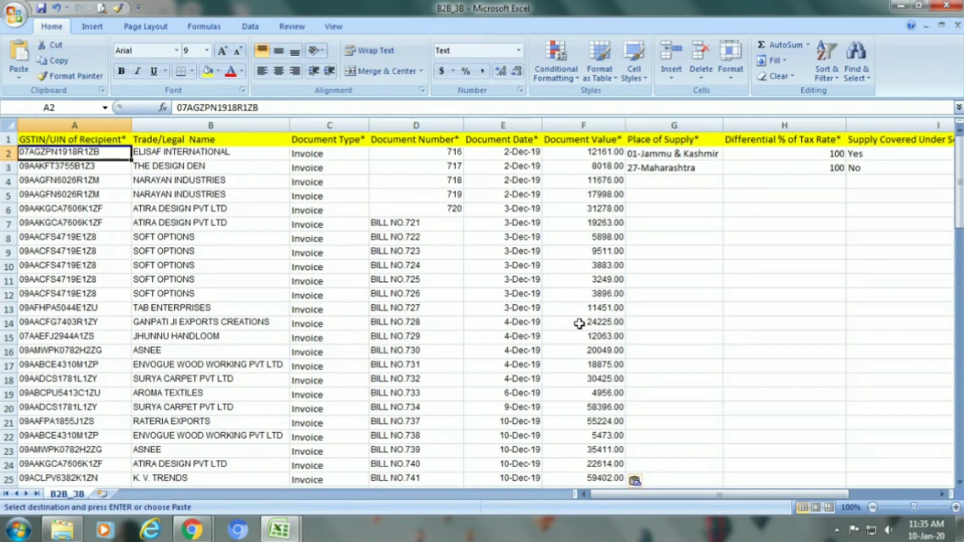
left_click(657, 148)
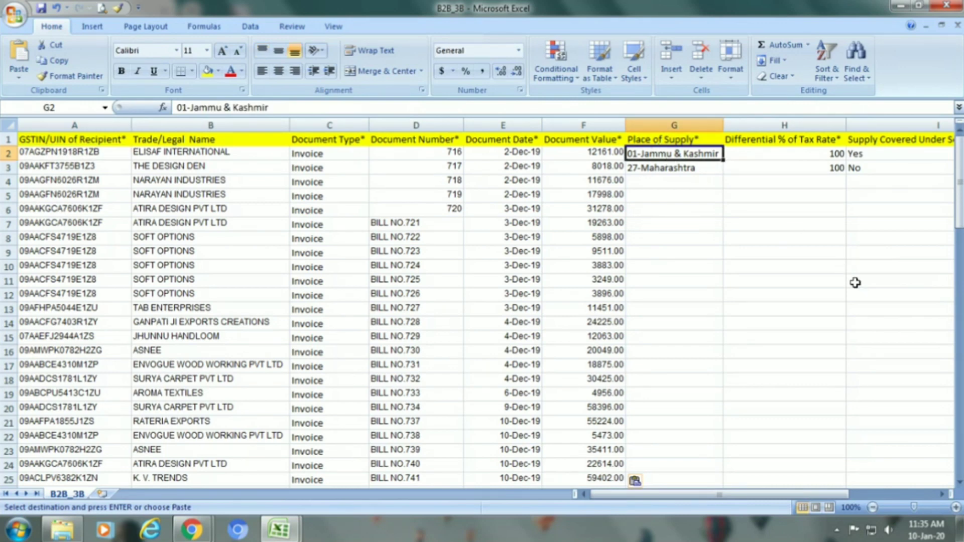
type("07-Delhi")
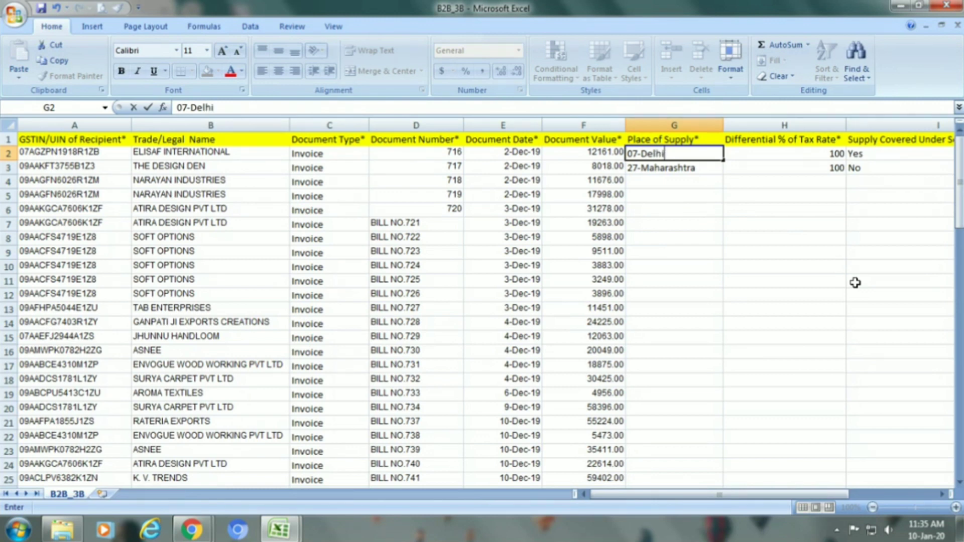
key("Return")
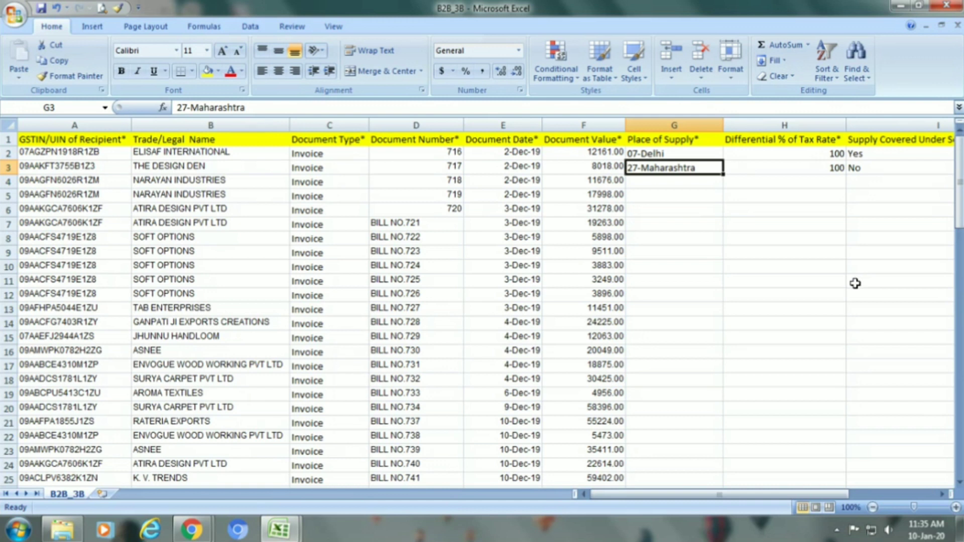
Enter 09-Uttar Pradesh as the Place of Supply in G3 to match the GSTIN in A3, and copy that cell.
left_click(59, 171)
left_click(645, 170)
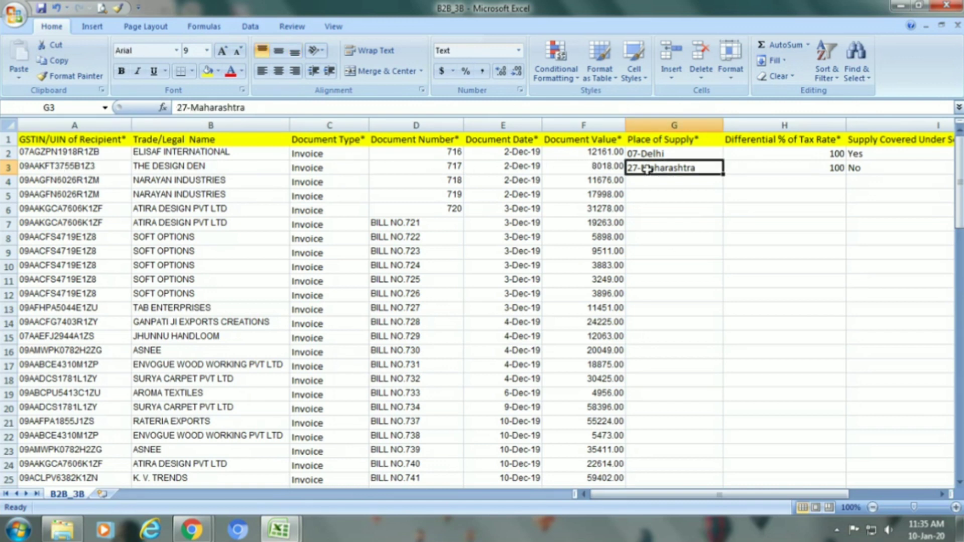
type("09")
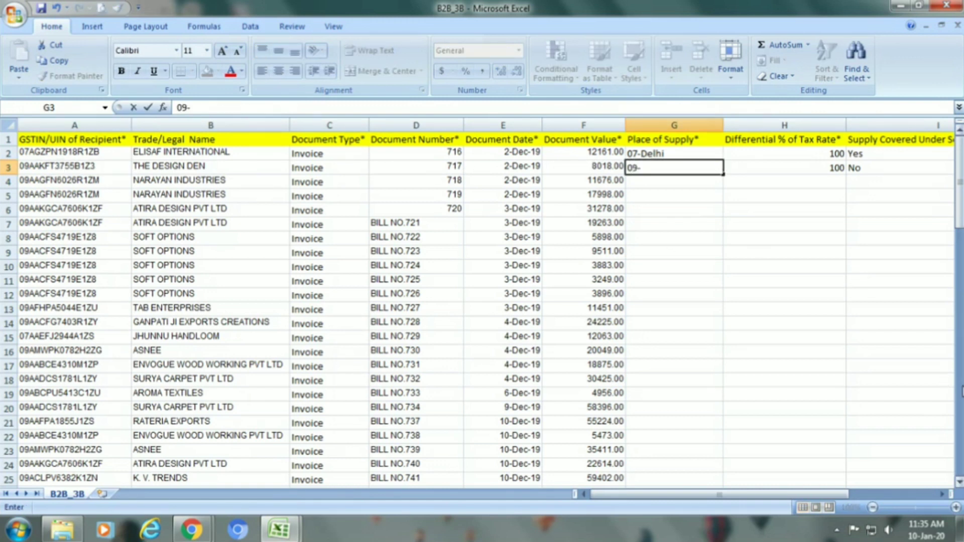
type("-Uttar Prade")
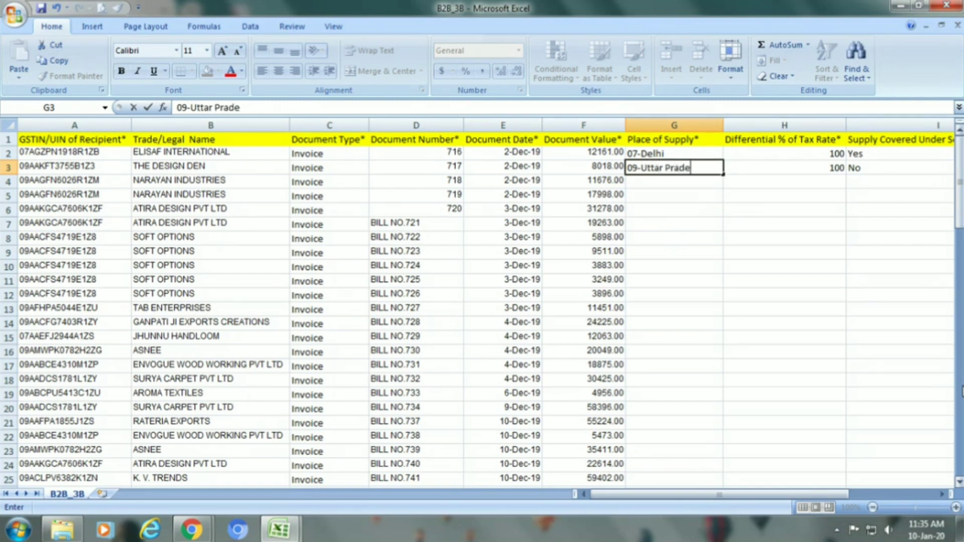
type("sh")
key("Return")
left_click(674, 168)
key("ctrl+c")
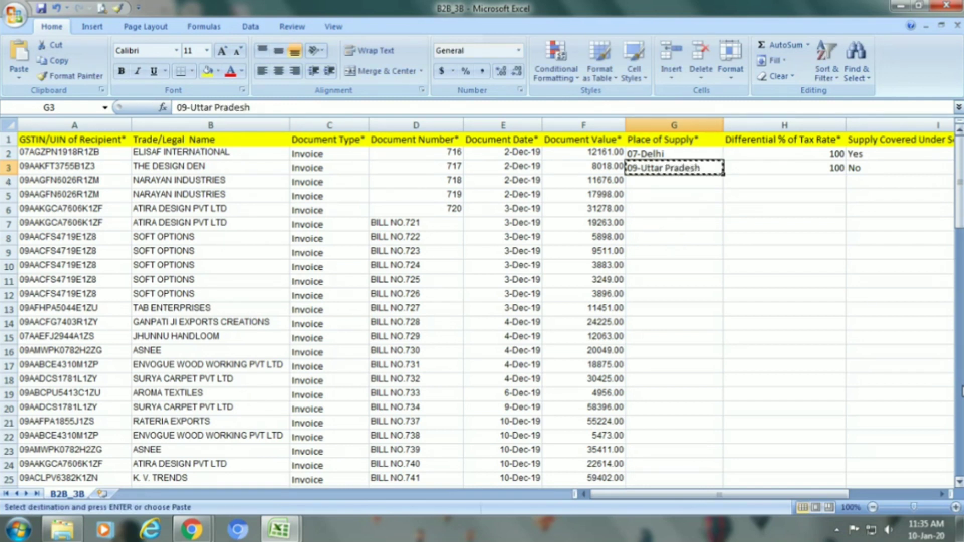
Paste the copied 09-Uttar Pradesh into G4:G14 and enter 07-Delhi as the Place of Supply in G15.
left_click_drag(674, 181, 674, 328)
key("ctrl+v")
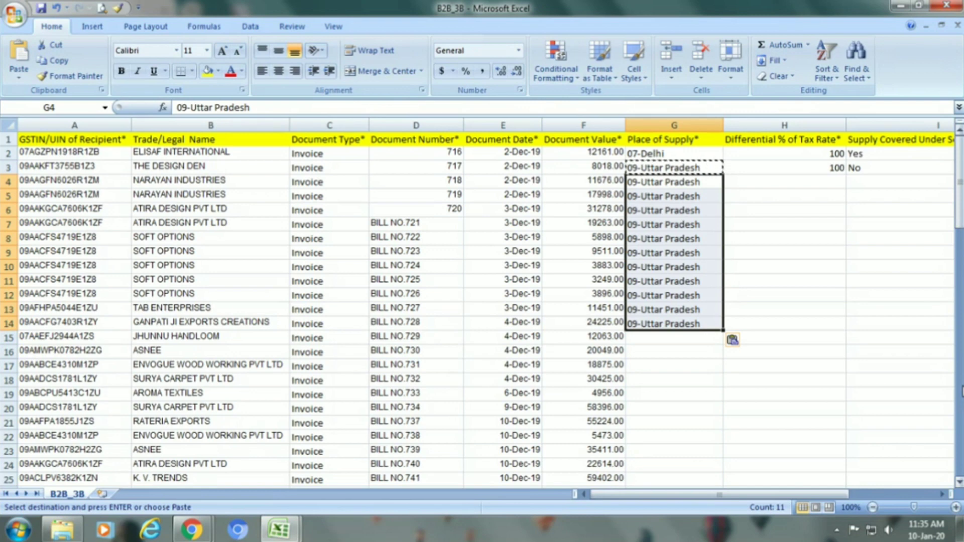
left_click(674, 153)
key("ctrl+c")
left_click(674, 167)
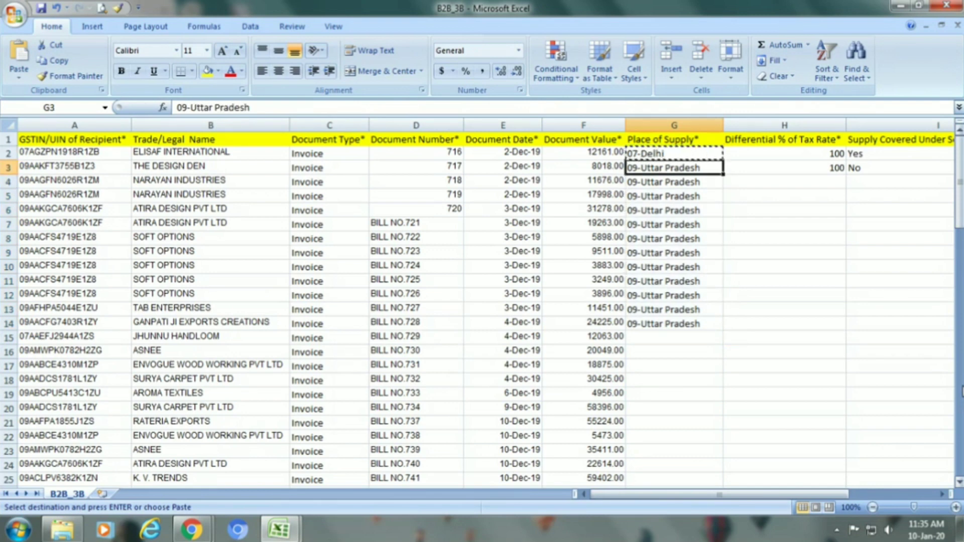
left_click(674, 252)
left_click(674, 310)
left_click(674, 337)
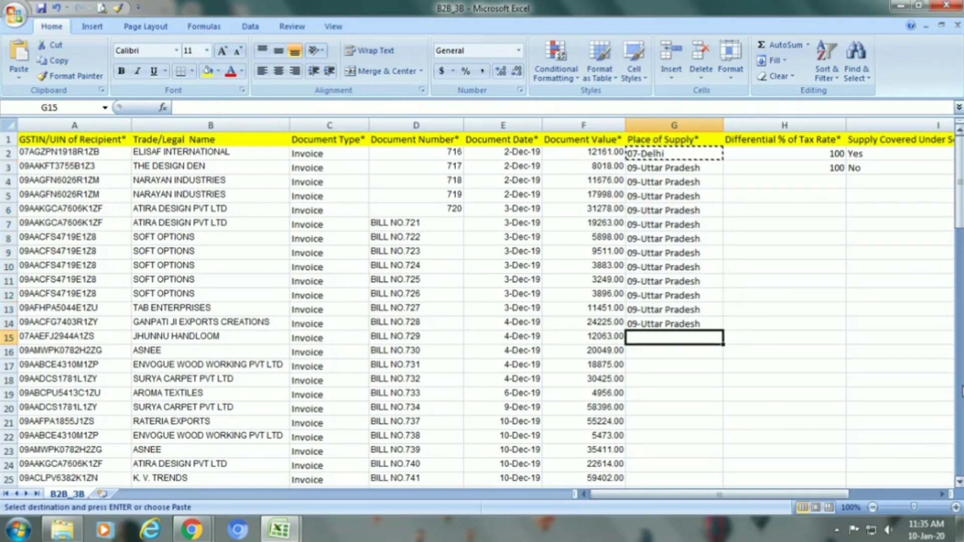
key("ctrl+c")
key("ctrl+v")
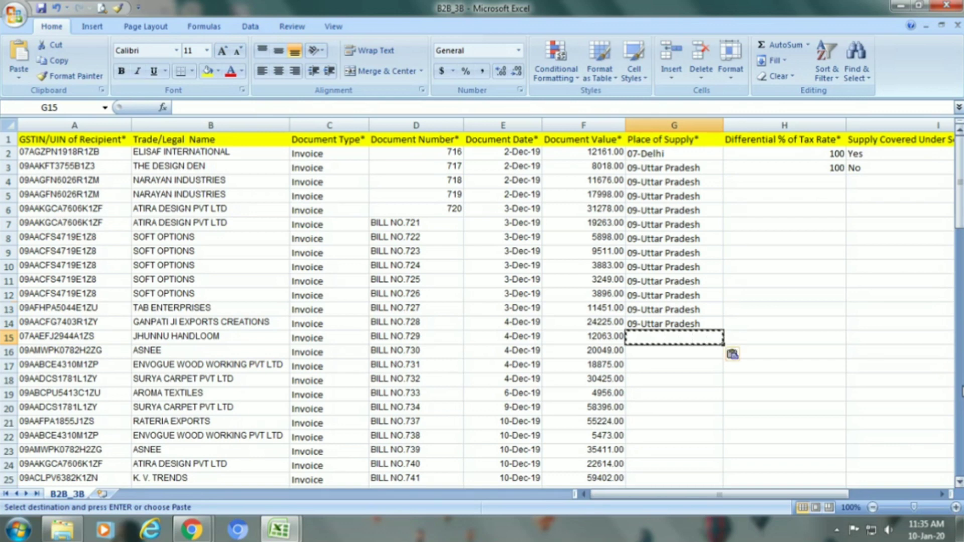
type("07")
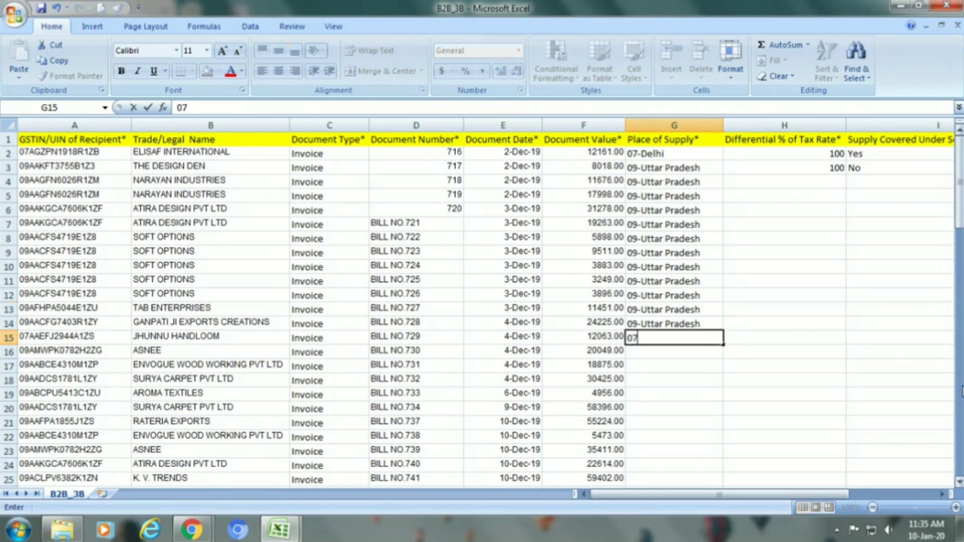
type("-Delhi")
key("Return")
Copy 09-Uttar Pradesh from G14 into the remaining Place of Supply cells G16:G91 and return to the column header.
left_click(674, 323)
key("ctrl+c")
left_click(674, 337)
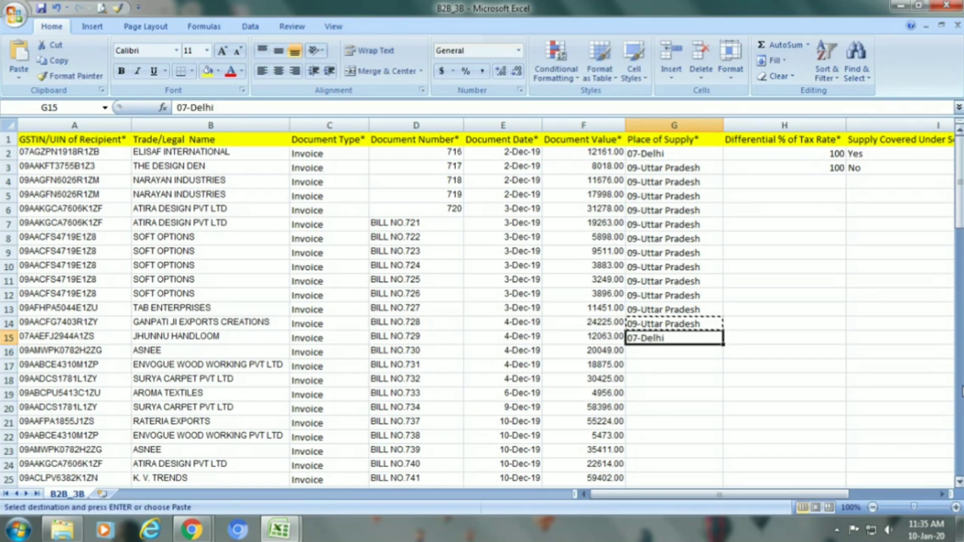
left_click_drag(674, 352, 723, 458)
key("ctrl+v")
key("Escape")
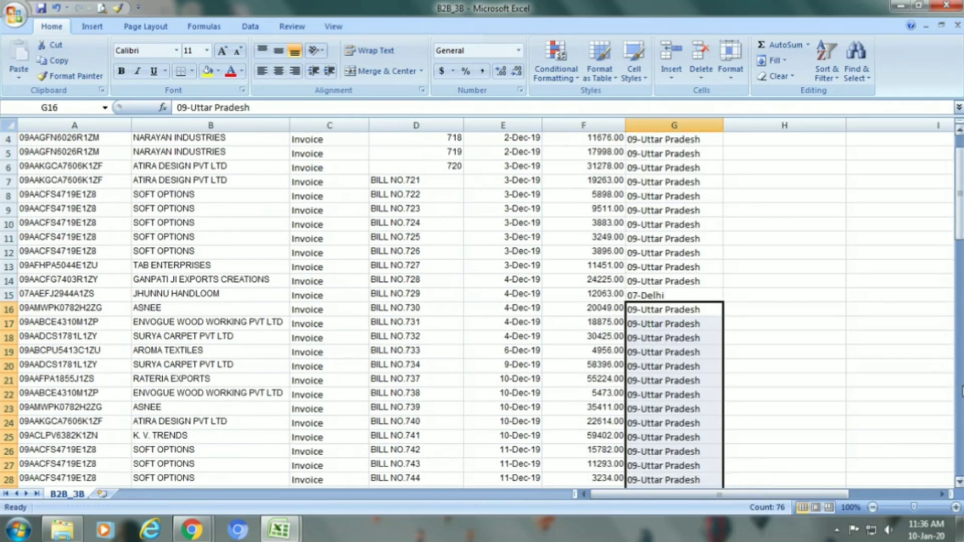
key("Up")
key("Up")
key("Up")
key("Up")
key("Up")
key("Up")
key("Up")
key("Up")
key("Up")
key("Up")
key("Up")
key("Up")
key("Up")
key("Up")
key("Up")
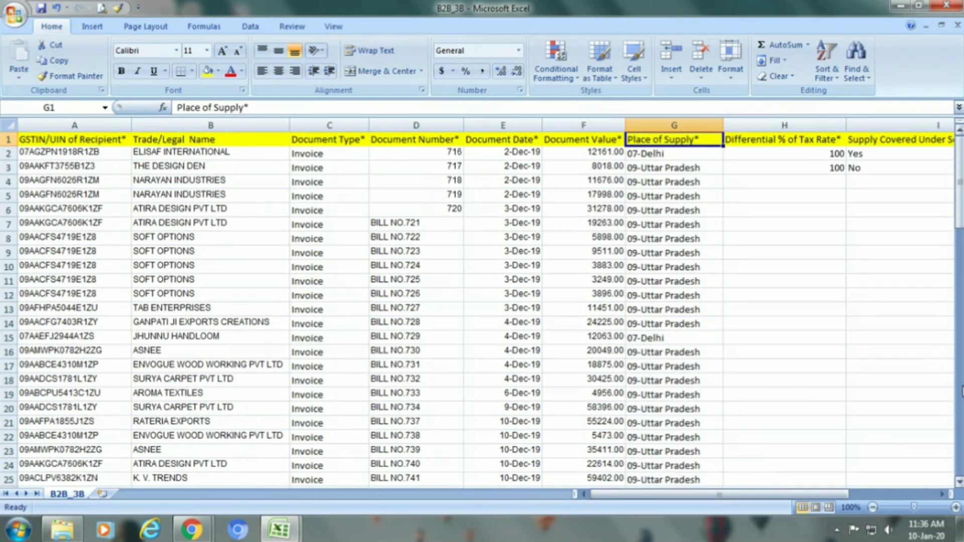
Clear the sample value 100 from the Differential % of Tax Rate cells H2 and H3.
left_click(784, 139)
key("Down")
key("Down")
key("Up")
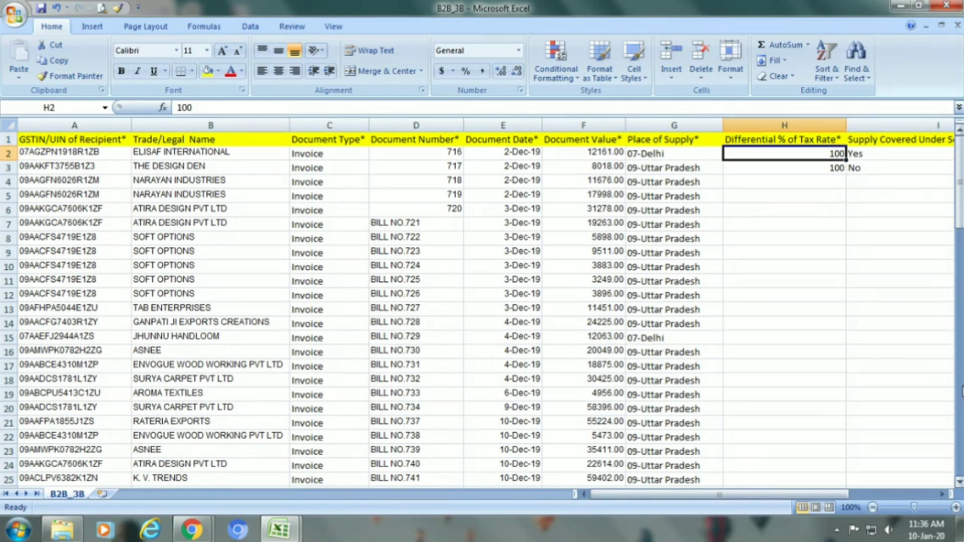
left_click(784, 167)
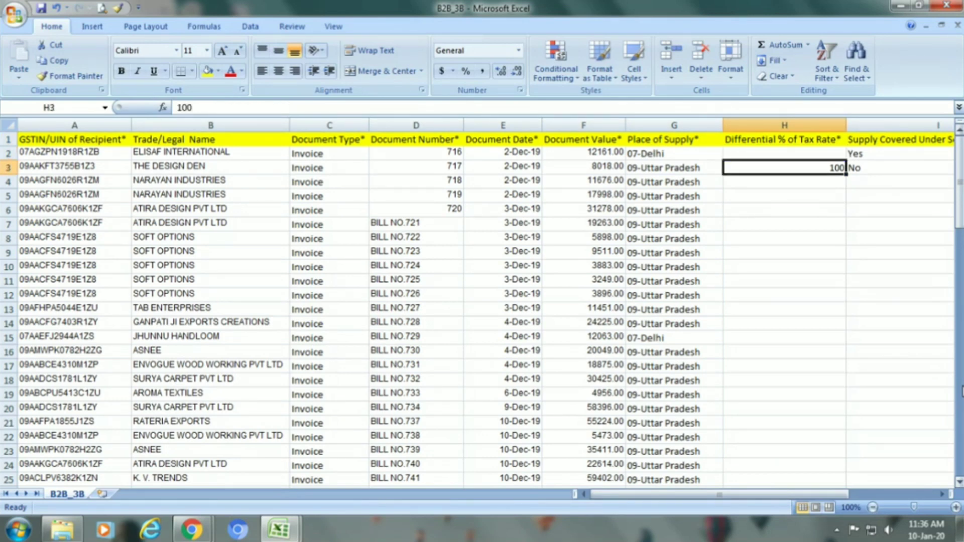
Set Supply Covered Under Sec 7 of IGST Act to No in I2.
left_click(884, 168)
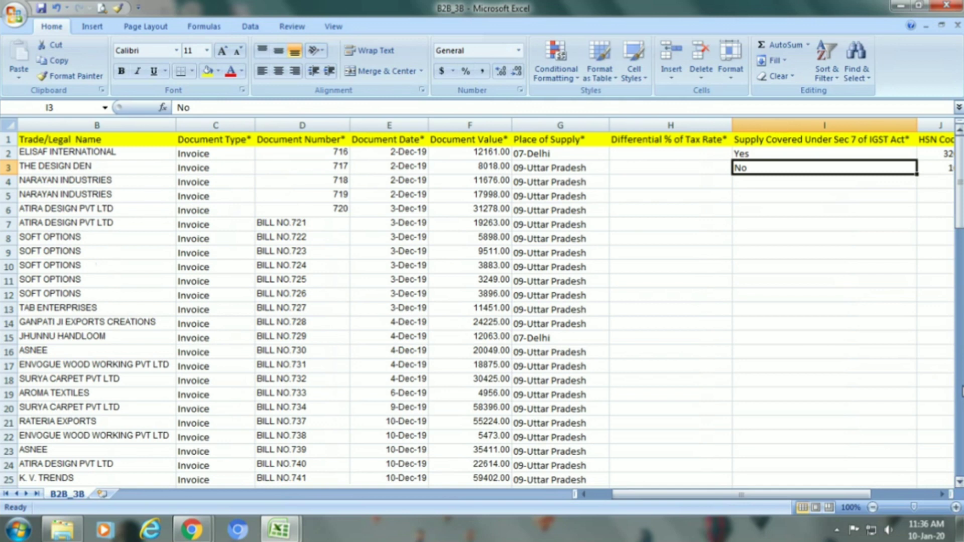
key("Up")
key("Up")
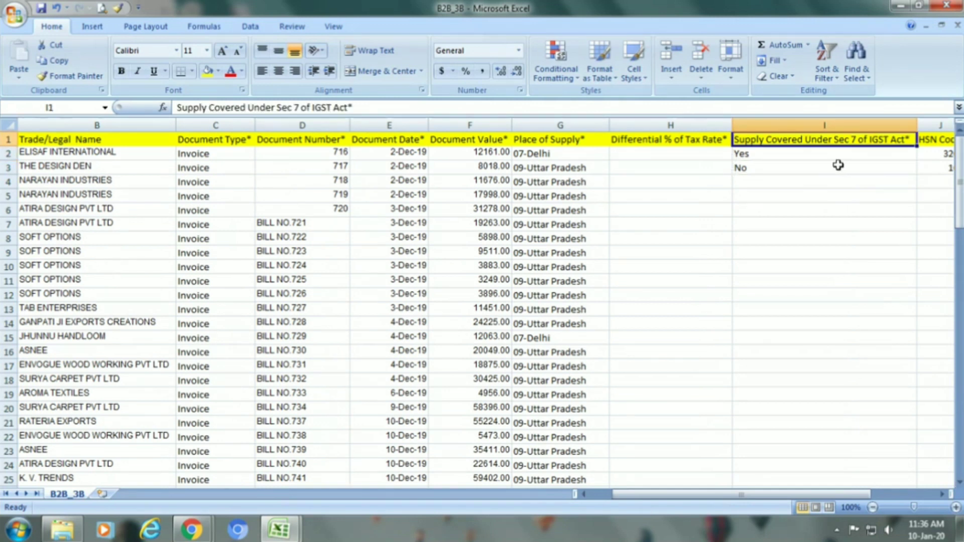
left_click(758, 156)
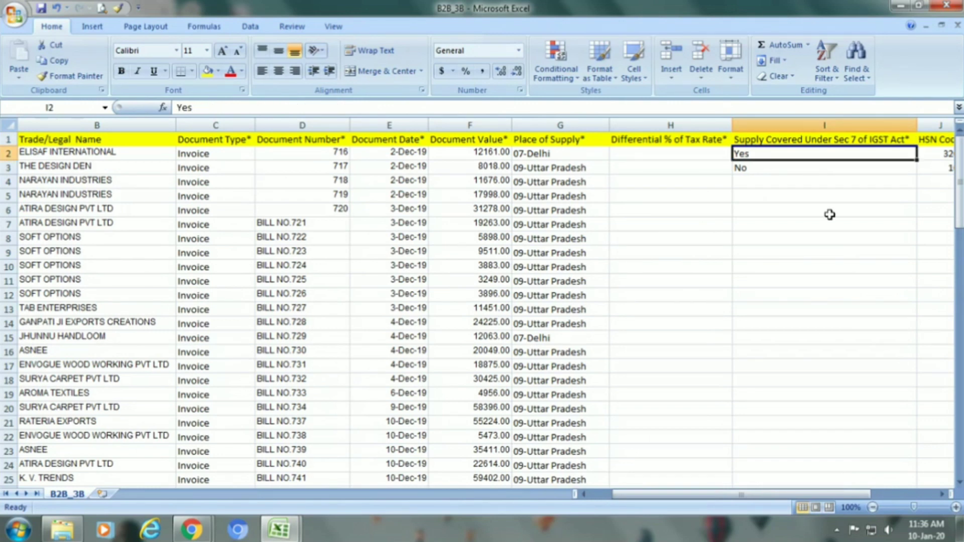
type("n")
key("Return")
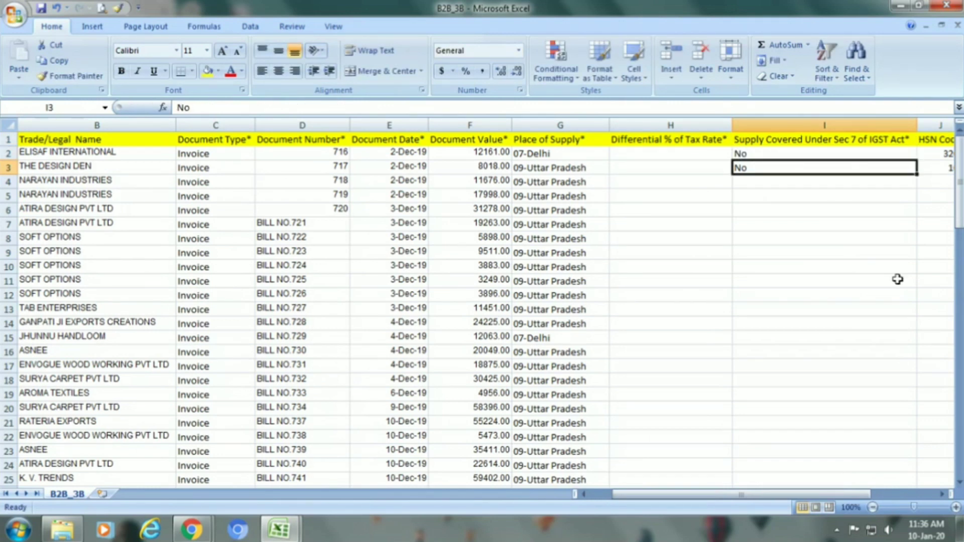
Copy No from I3 down the Supply Covered Under Sec 7 of IGST Act column to I4:I91.
key("ctrl+c")
key("Down")
key("shift+Down")
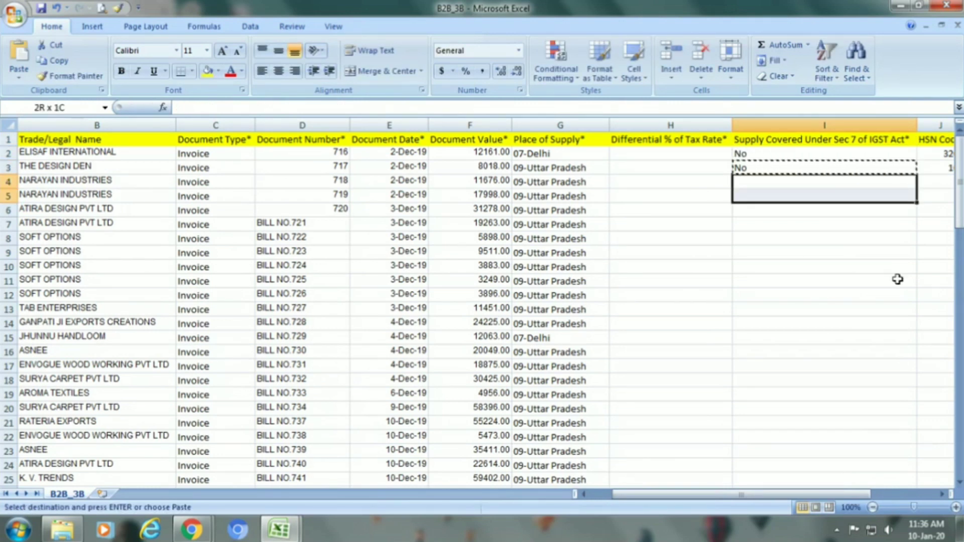
key("shift+Down")
key("shift+Down")
key("shift+Down")
key("shift+Down")
key("shift+Down")
key("shift+Down")
key("shift+Down")
key("shift+Down")
key("shift+Down")
key("shift+Down")
key("shift+Down")
key("shift+Down")
key("shift+Down")
key("shift+Down")
key("shift+Down")
key("shift+Down")
key("shift+Down")
key("shift+Down")
key("shift+Down")
key("shift+Down")
key("shift+Down")
key("shift+Down")
key("shift+Down")
key("shift+Down")
key("shift+Down")
key("shift+Down")
key("shift+Down")
key("shift+Down")
key("shift+Down")
key("shift+Down")
key("shift+Down")
key("shift+Down")
key("shift+Down")
key("shift+Down")
key("shift+Down")
key("shift+Down")
key("shift+Down")
key("shift+Down")
key("shift+Down")
key("shift+Down")
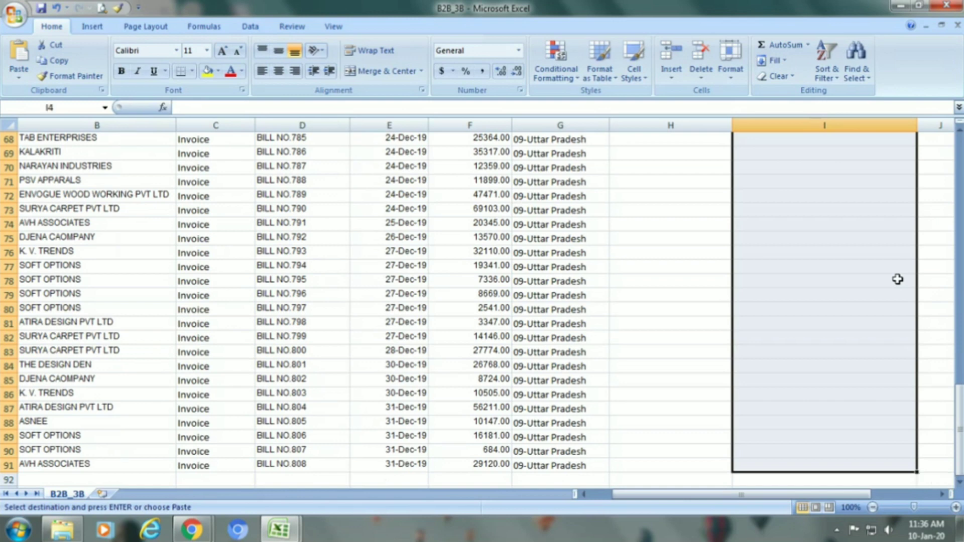
key("Return")
key("Up")
key("Right")
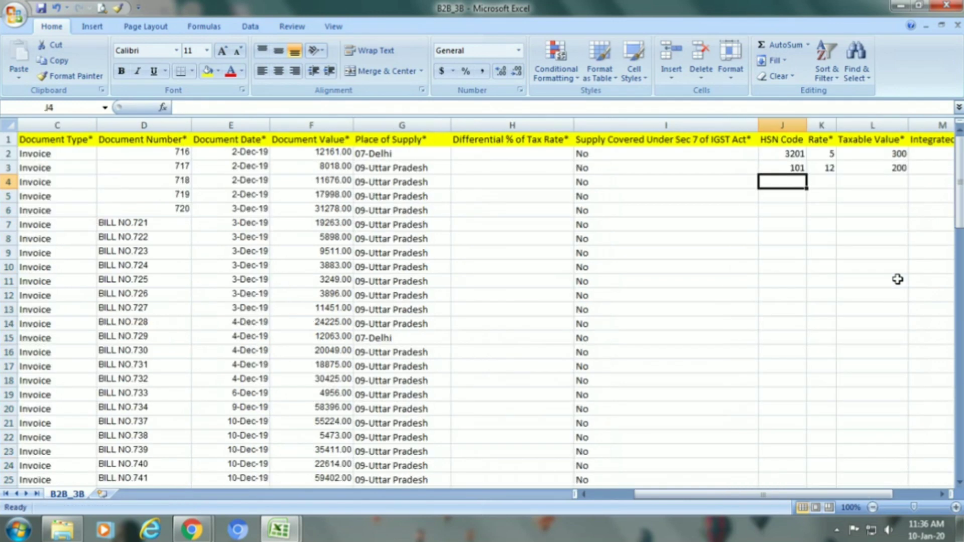
Delete the sample HSN codes in J2:J3.
key("Up")
key("Up")
key("Down")
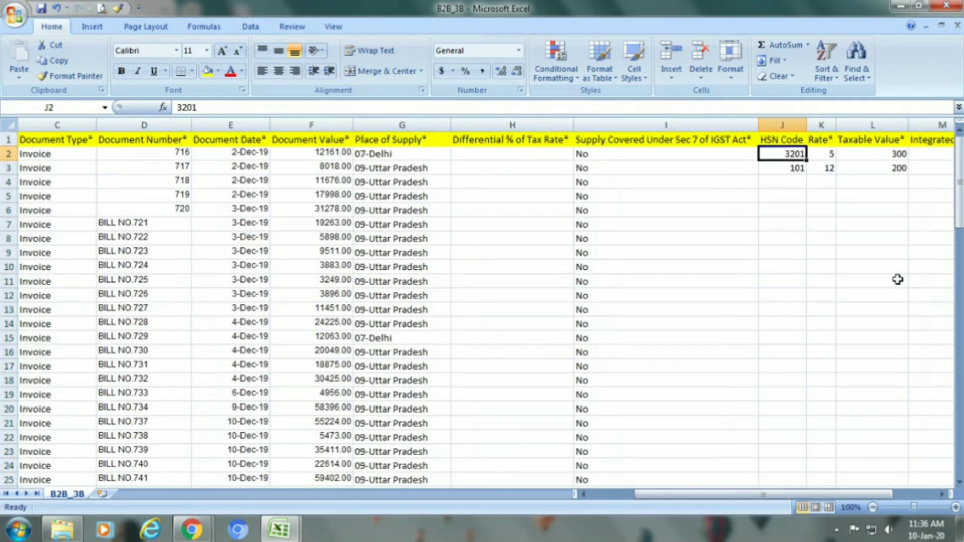
key("Down")
key("Up")
key("Down")
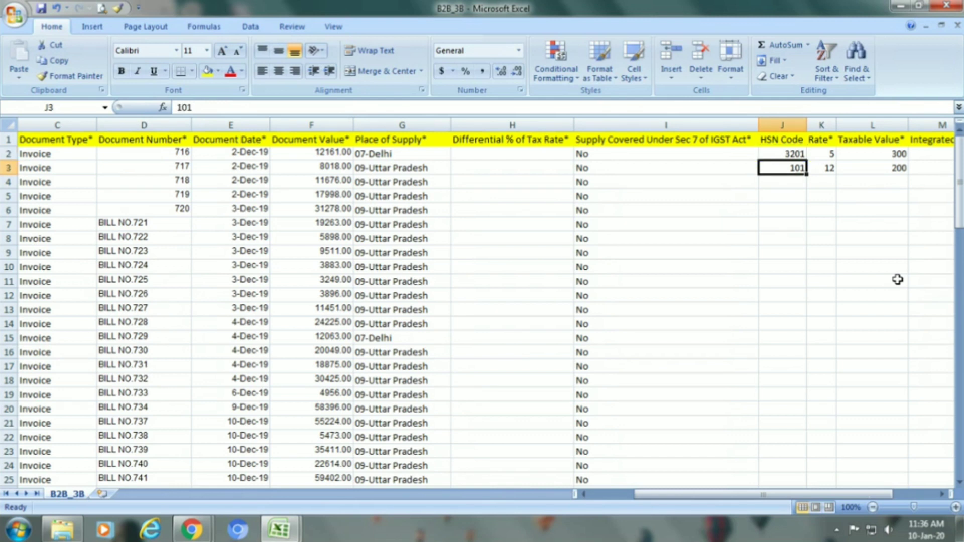
key("Up")
key("shift+Down")
key("Delete")
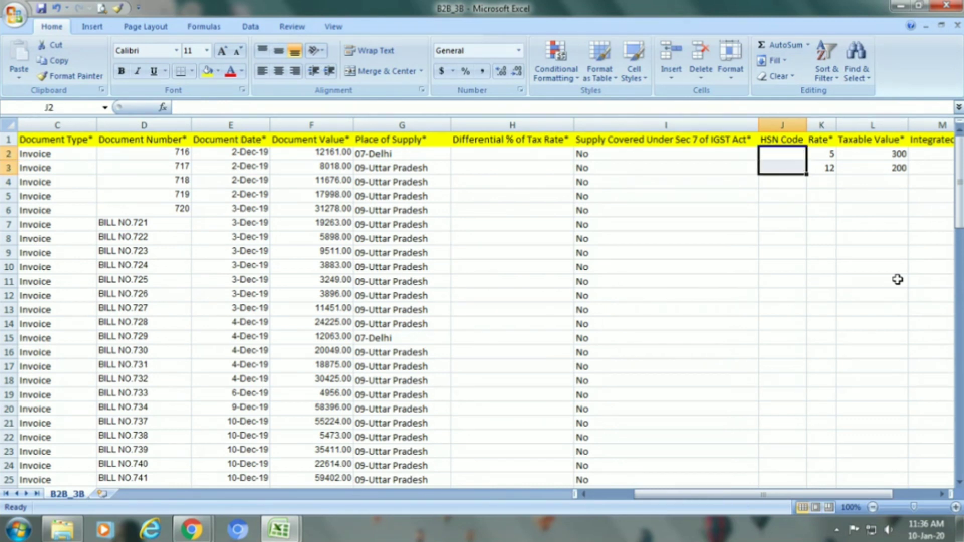
Copy the rate 5 from K2 down the Rate column to K3:K91.
key("Right")
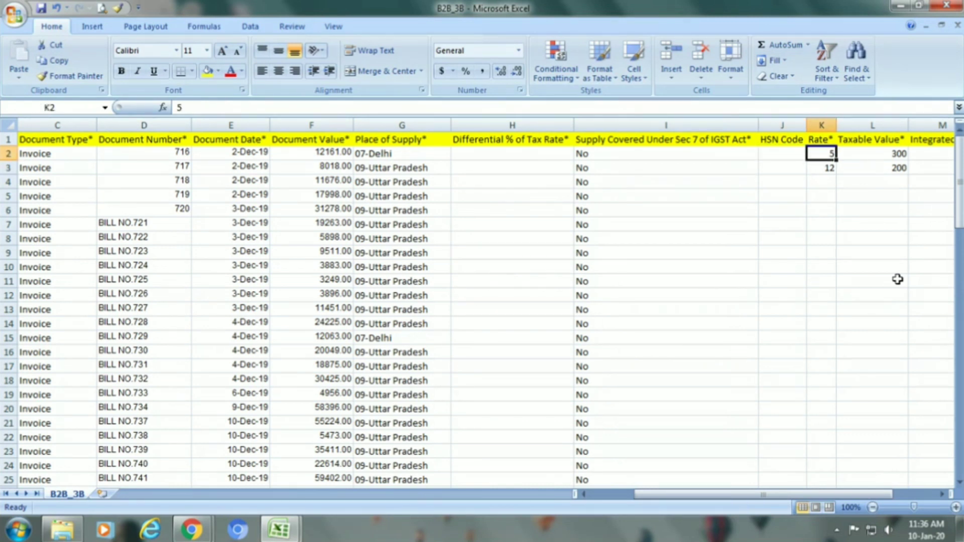
key("ctrl+c")
key("Down")
key("shift+Down")
key("shift+Down")
key("shift+Down")
key("shift+Down")
key("shift+Down")
key("shift+Down")
key("shift+Down")
key("shift+Down")
key("shift+Down")
key("shift+Down")
key("shift+Down")
key("shift+Down")
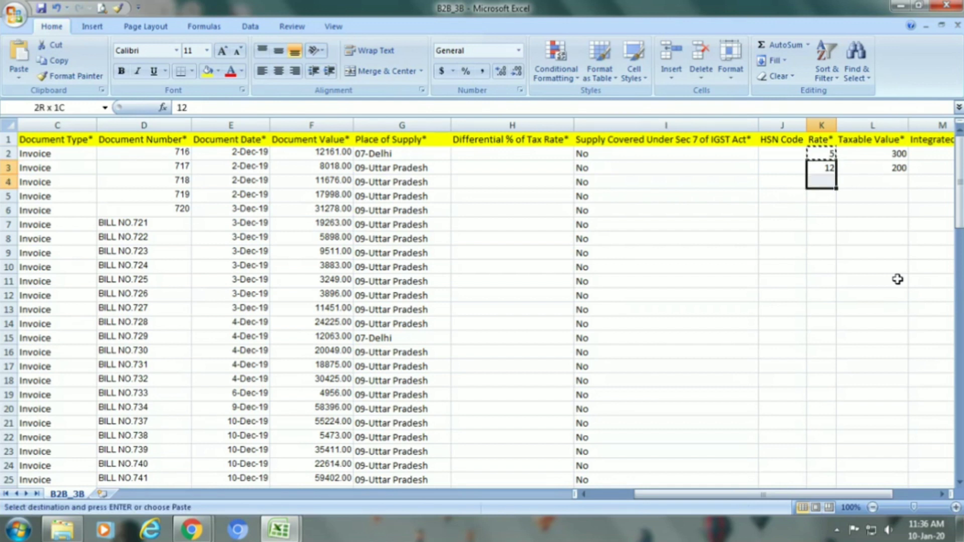
key("shift+Down")
key("shift+Down")
key("shift+Down")
key("shift+Down")
key("shift+Down")
key("shift+Down")
key("shift+Down")
key("shift+Down")
key("shift+Down")
key("shift+Down")
key("shift+Down")
key("shift+Down")
key("shift+Down")
key("shift+Down")
key("shift+Down")
key("shift+Down")
key("shift+Down")
key("shift+Down")
key("shift+Down")
key("shift+Down")
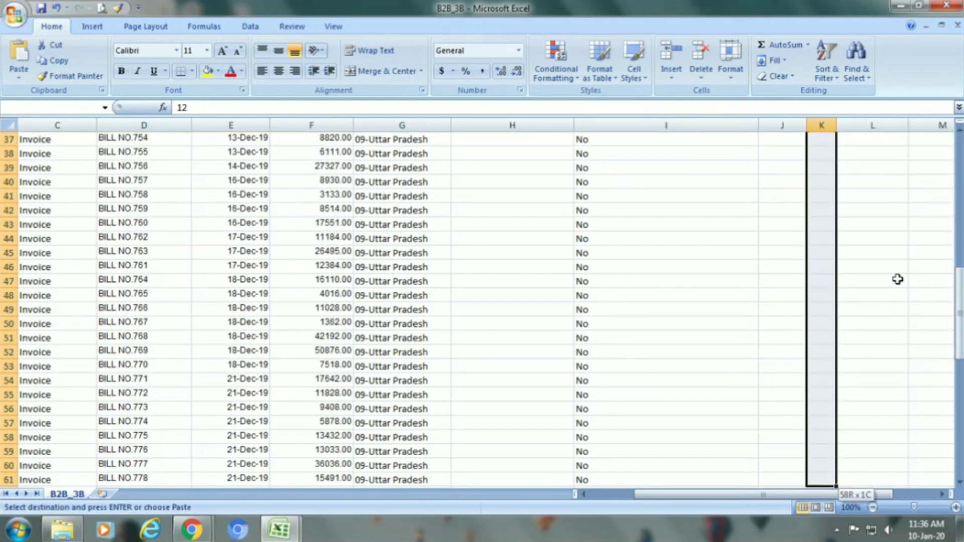
key("shift+Down")
key("shift+Down")
key("shift+Down")
key("shift+Down")
key("shift+Down")
key("shift+Down")
key("shift+Down")
key("shift+Down")
key("shift+Down")
key("shift+Down")
key("shift+Down")
key("shift+Down")
key("shift+Down")
key("shift+Down")
scroll(898, 279, "down", 1)
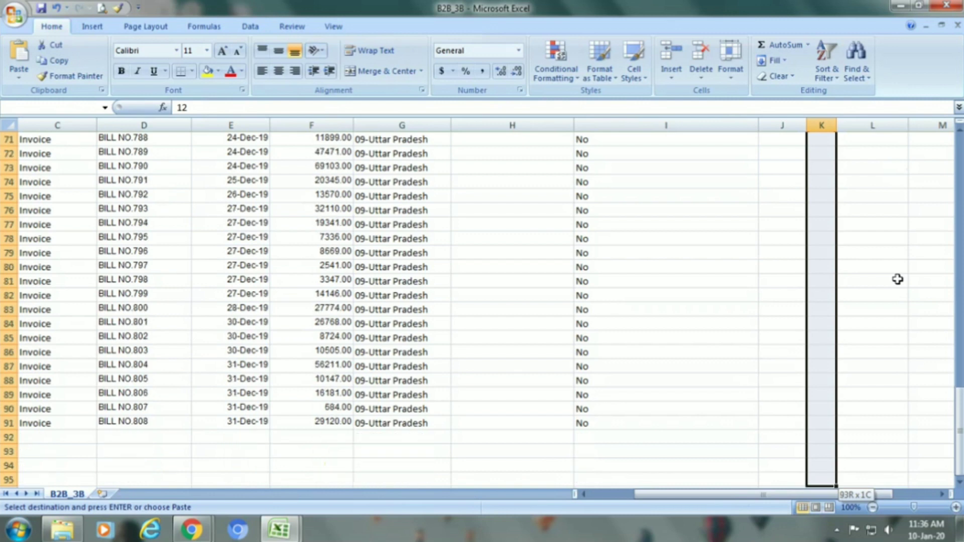
scroll(898, 279, "up", 20)
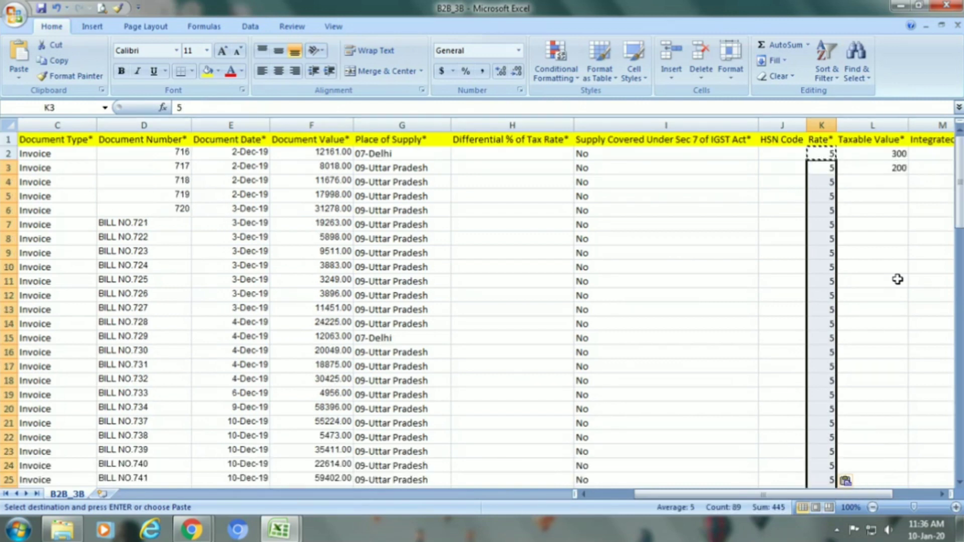
Compare the CGST, SGST and IGST output columns of the YASH ENTERPRIES workbook with the B2B_3B taxable value and tax columns.
key("ctrl+Tab")
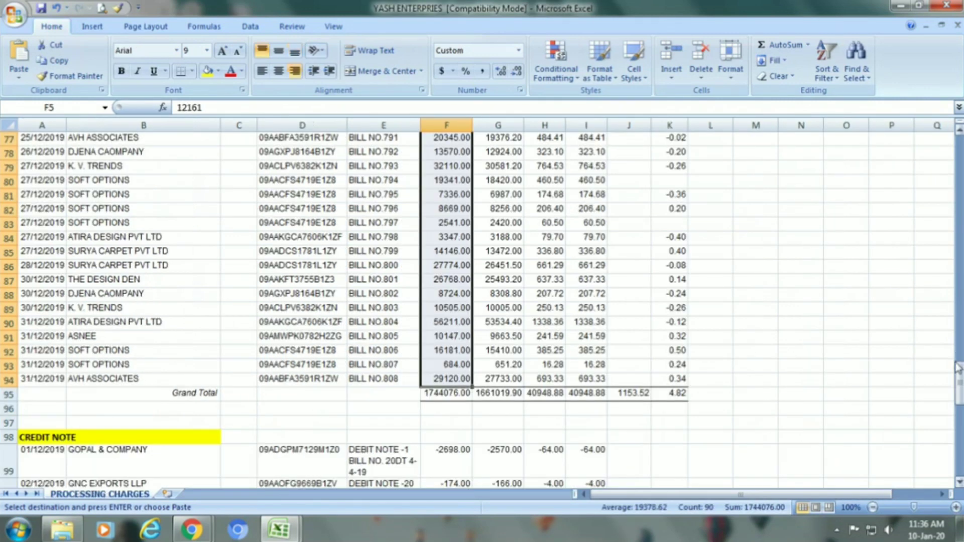
left_click_drag(958, 368, 959, 145)
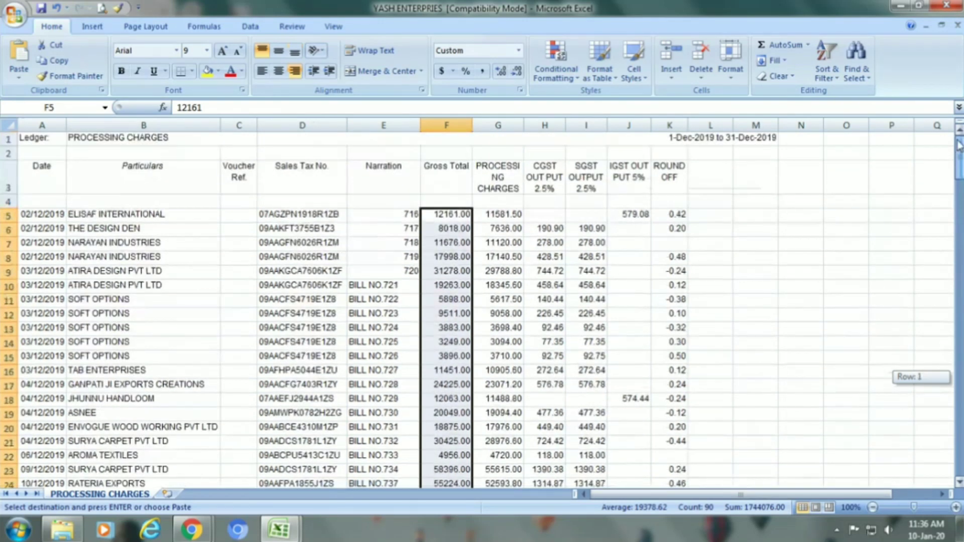
left_click(551, 180)
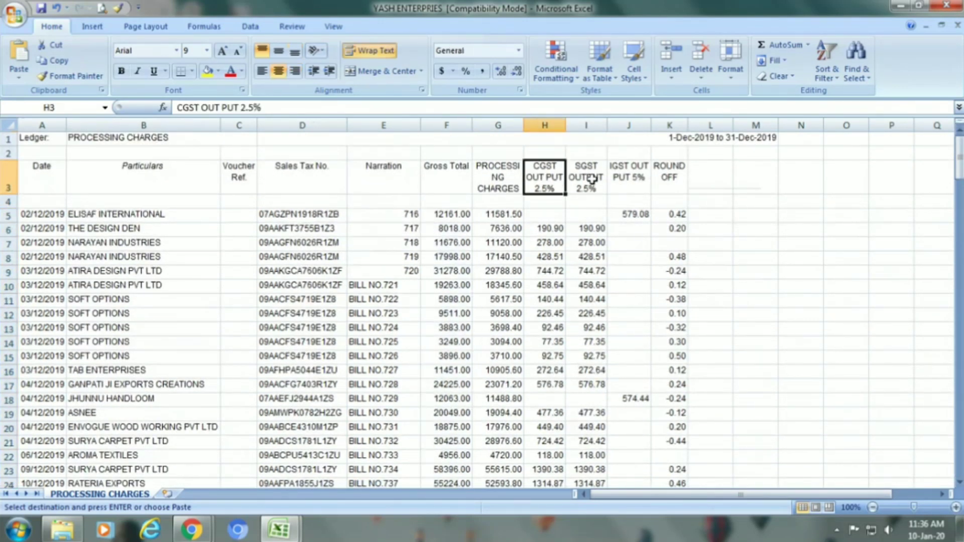
left_click(592, 180)
key("ctrl+Tab")
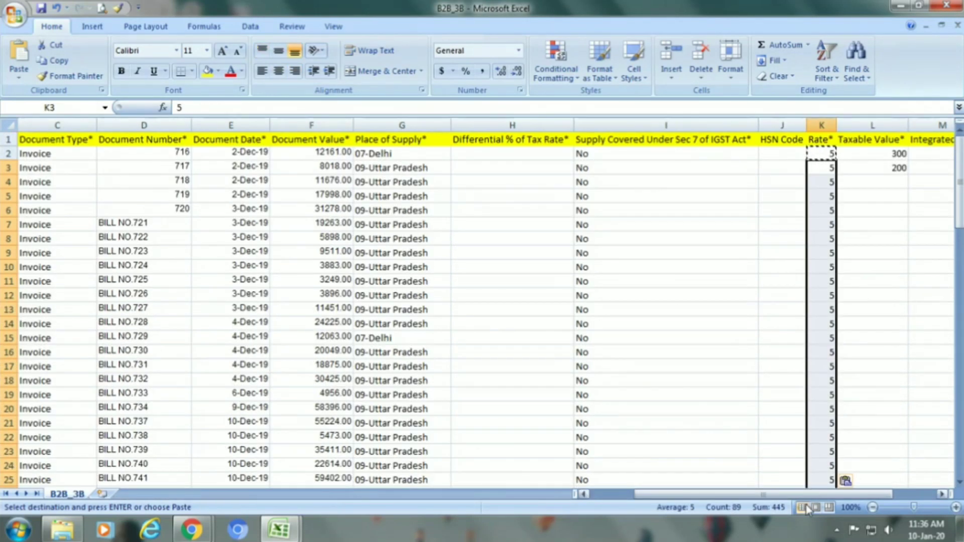
left_click_drag(806, 494, 867, 493)
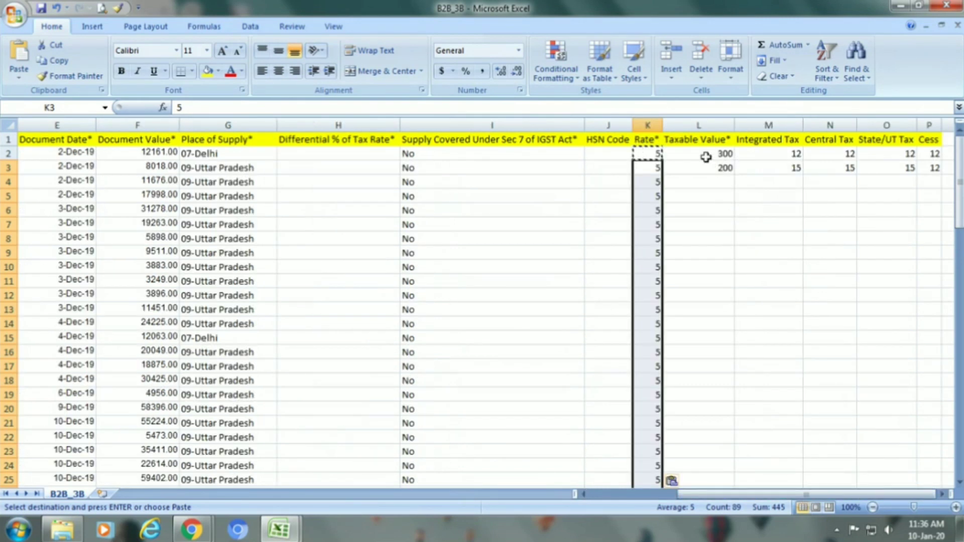
key("ctrl+Tab")
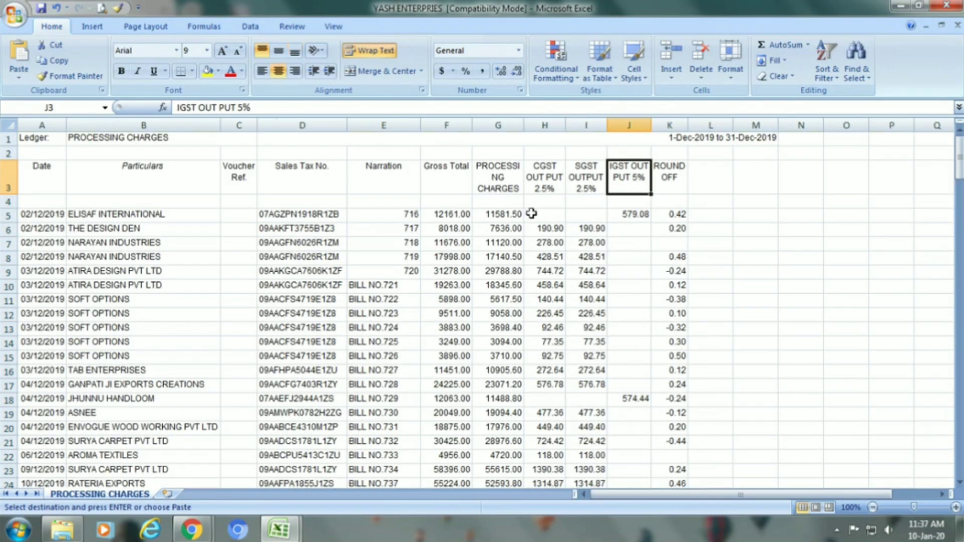
Copy the processing charges amounts G5:G94 from the YASH ENTERPRIES workbook into the B2B_3B Taxable Value column starting at L2.
left_click(503, 215)
key("shift+Down")
key("shift+Down")
key("shift+Down")
key("shift+Down")
key("shift+Down")
key("shift+Down")
key("shift+Down")
key("shift+Down")
key("shift+Down")
key("shift+Down")
key("shift+Down")
key("shift+Down")
key("shift+Down")
key("shift+Down")
key("shift+Down")
key("shift+Down")
key("shift+Down")
key("shift+Down")
key("shift+Down")
key("shift+Down")
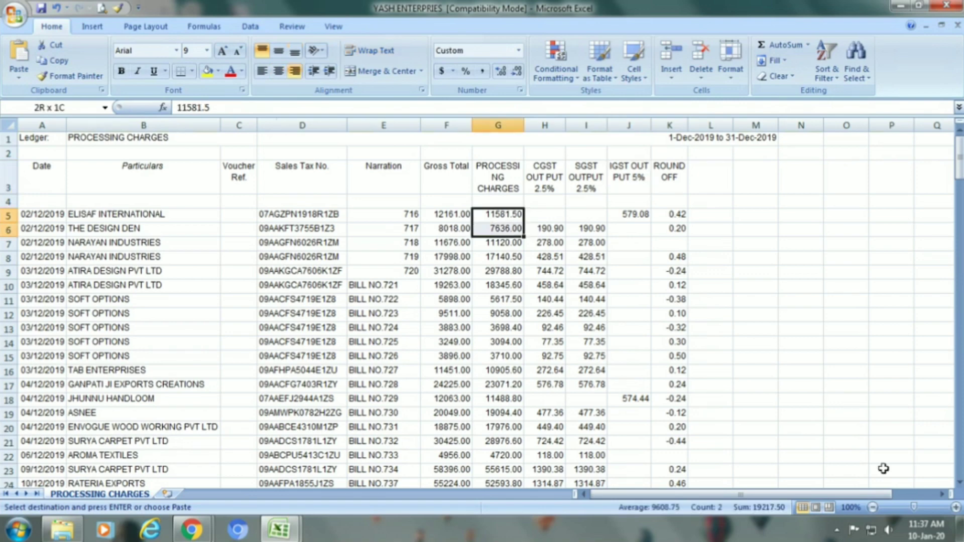
key("shift+Down")
key("shift+Down")
key("shift+Down")
key("shift+Down")
key("shift+Down")
key("shift+Down")
key("shift+Down")
key("shift+Down")
key("shift+Down")
key("shift+Down")
key("shift+Down")
key("shift+Down")
key("shift+Down")
key("shift+Down")
key("shift+Down")
key("shift+Down")
key("shift+Down")
key("shift+Down")
key("shift+Down")
key("shift+Down")
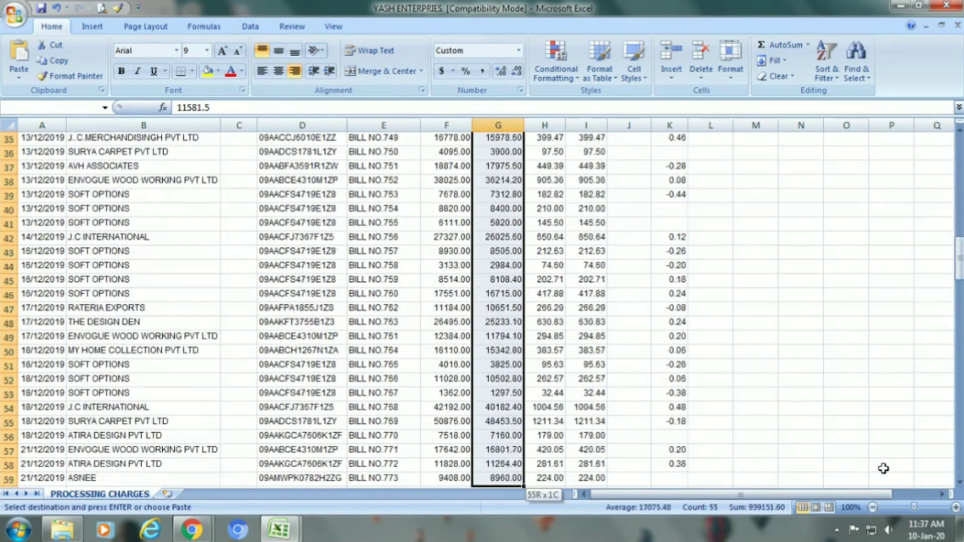
key("shift+Down")
key("shift+Down")
key("shift+Down")
key("shift+Down")
key("shift+Down")
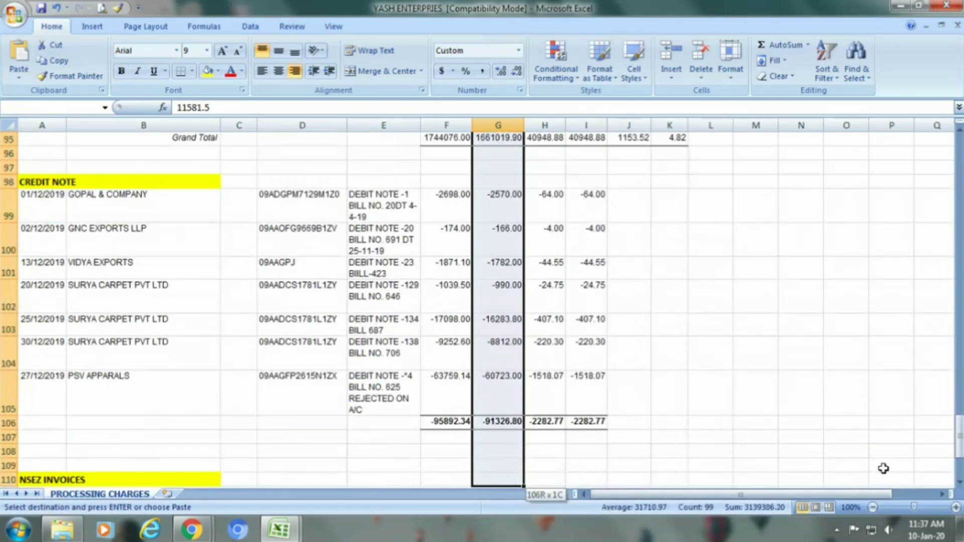
key("shift+Up")
key("shift+Up")
key("shift+Up")
key("shift+Up")
key("shift+Up")
key("shift+Up")
key("shift+Up")
key("shift+Up")
key("shift+Up")
key("shift+Up")
key("shift+Up")
key("shift+Up")
key("shift+Up")
key("shift+Up")
key("shift+Up")
key("shift+Up")
key("shift+Down")
key("shift+Down")
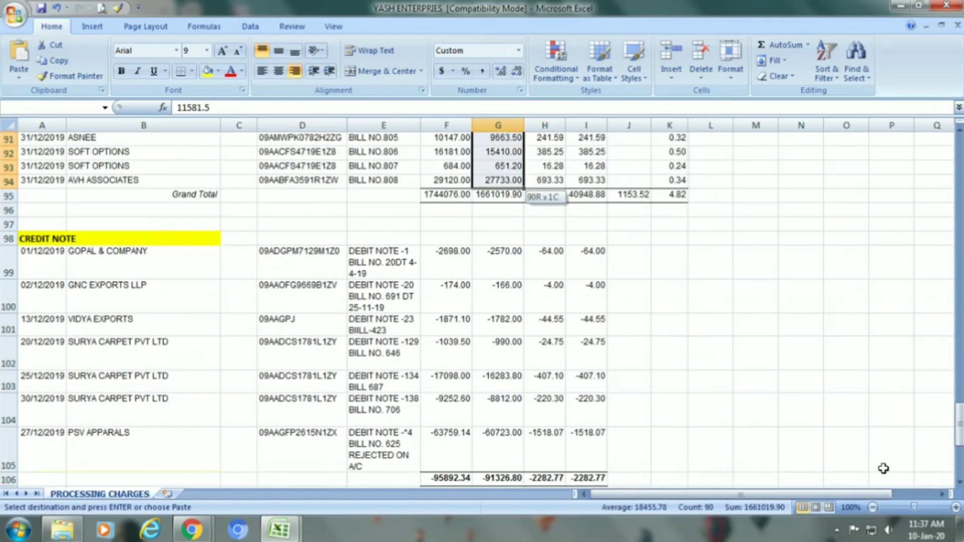
key("ctrl+c")
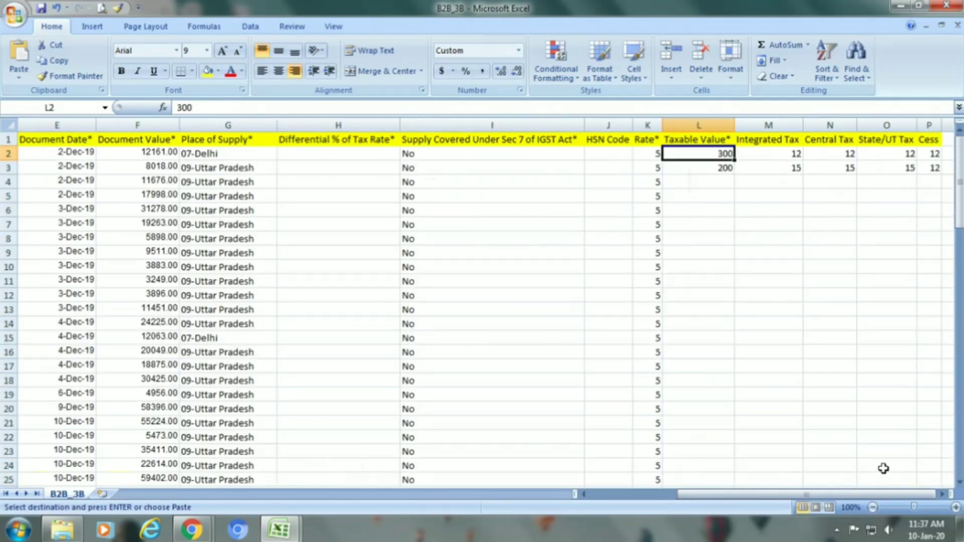
key("ctrl+Tab")
key("ctrl+v")
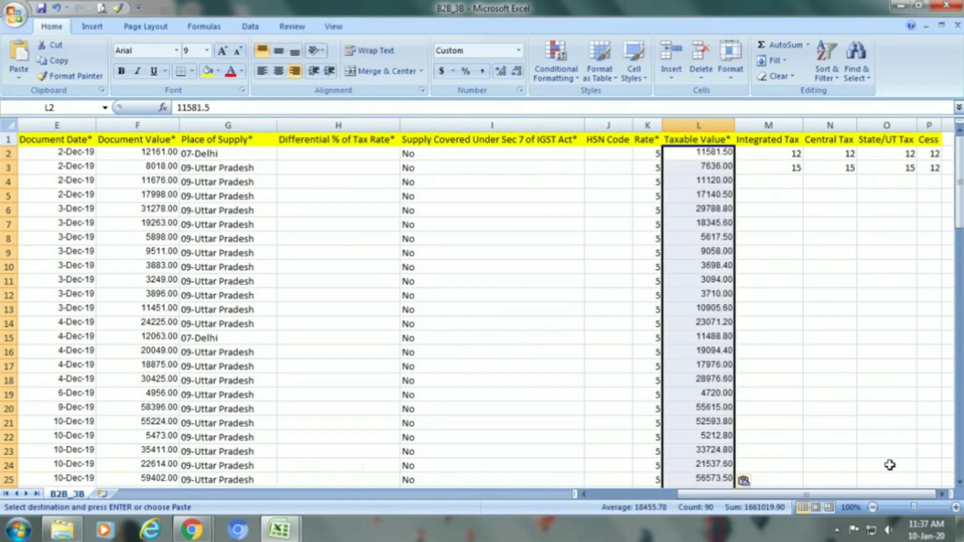
Copy the IGST output 5% cells J5:J94 from the YASH ENTERPRIES workbook into the B2B_3B Integrated Tax column starting at M2.
key("alt+Tab")
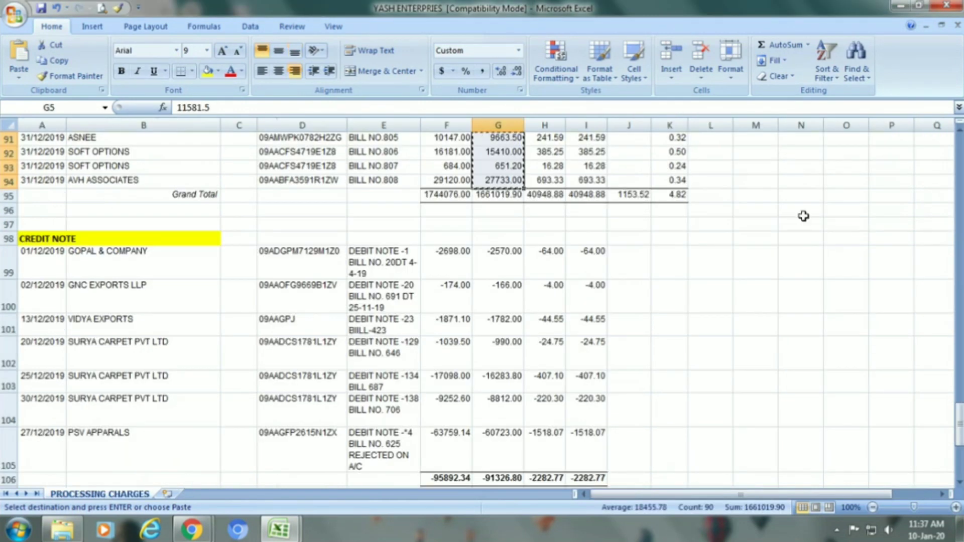
left_click_drag(958, 424, 958, 168)
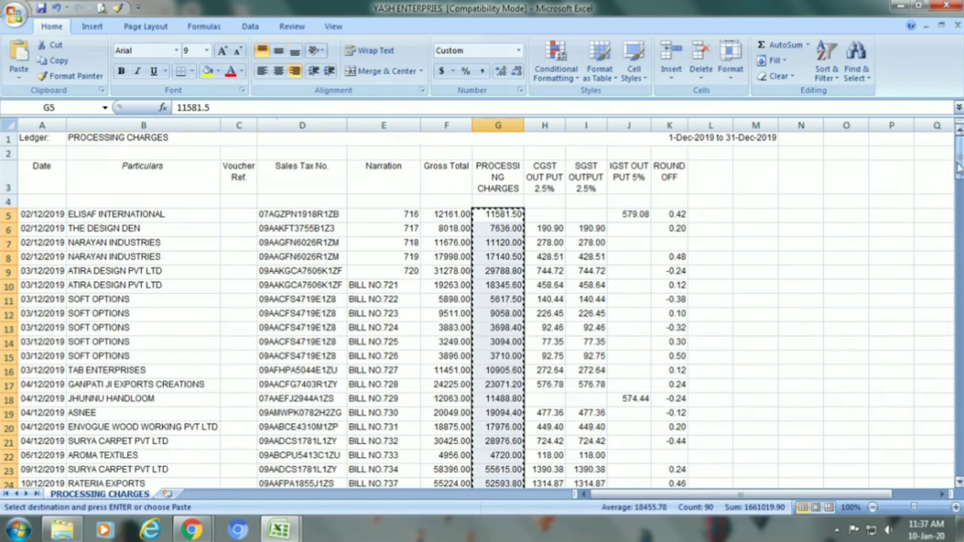
left_click(630, 214)
key("shift+Down")
key("shift+Down")
key("shift+Down")
key("shift+Down")
key("shift+Down")
key("shift+Down")
key("shift+Down")
key("shift+Down")
key("shift+Down")
key("shift+Down")
key("shift+Down")
key("shift+Down")
key("shift+Down")
key("shift+Down")
key("shift+Down")
key("shift+Down")
key("shift+Down")
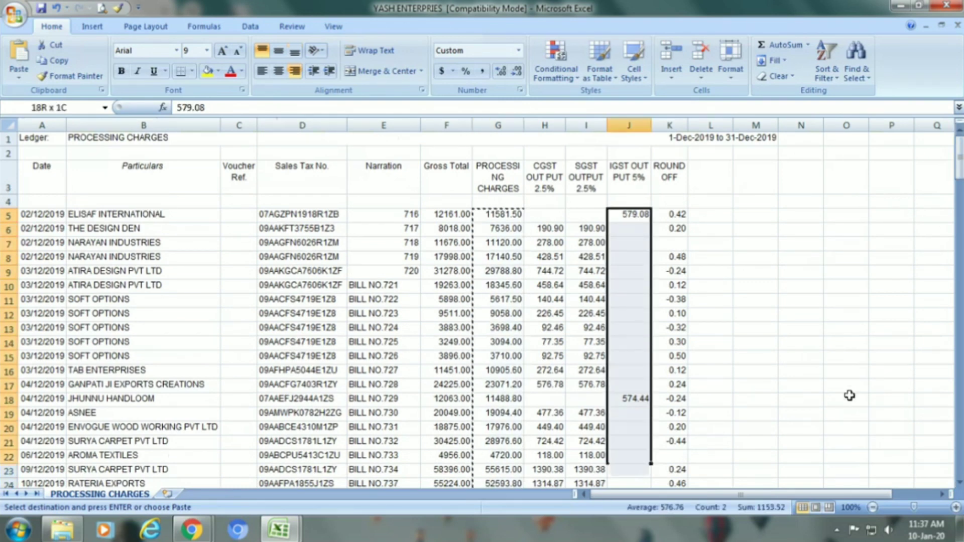
key("shift+Down")
key("shift+Down")
key("shift+Down")
key("shift+Down")
key("shift+Down")
key("shift+Down")
key("shift+Down")
key("shift+Down")
key("shift+Down")
key("shift+Down")
key("shift+Down")
key("shift+Down")
key("shift+Down")
key("shift+Down")
key("shift+Down")
key("shift+Down")
key("shift+Down")
key("shift+Down")
key("shift+Down")
key("shift+Down")
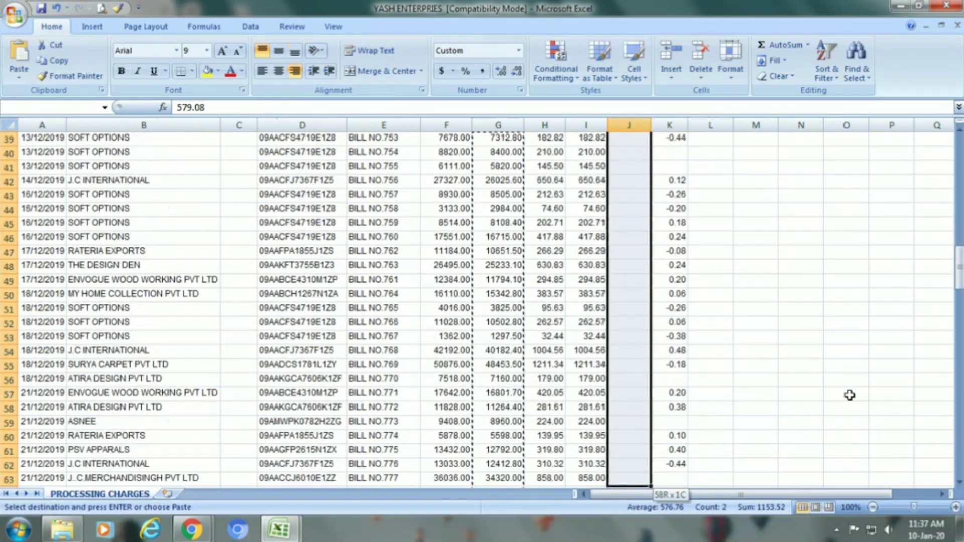
key("shift+Down")
key("shift+Down")
key("shift+Down")
key("shift+Down")
key("shift+Down")
key("shift+Down")
key("shift+Down")
key("shift+Down")
key("shift+Down")
key("shift+Down")
key("shift+Down")
key("shift+Down")
key("shift+Down")
key("shift+Down")
key("shift+Down")
key("shift+Down")
key("shift+Down")
key("shift+Down")
key("shift+Down")
key("shift+Down")
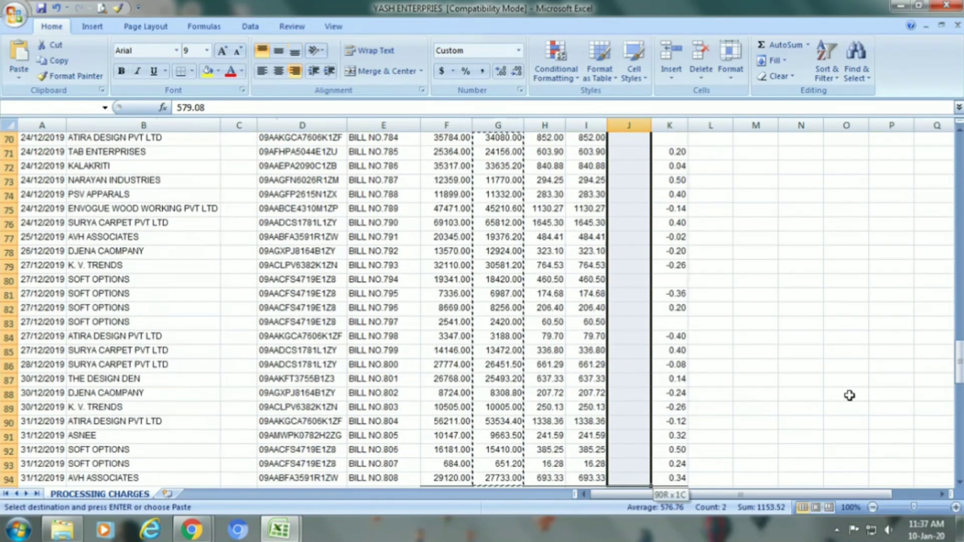
scroll(850, 396, "down", 4)
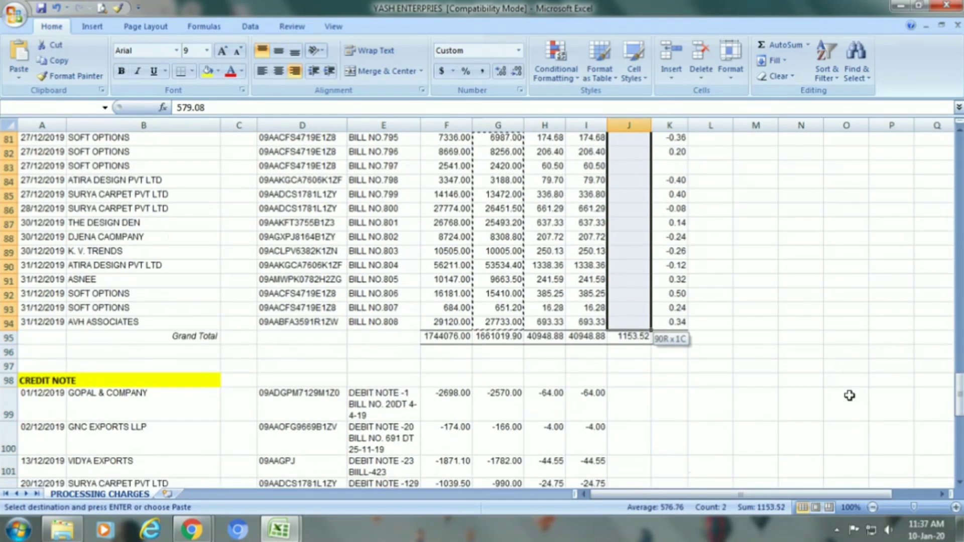
key("ctrl+Tab")
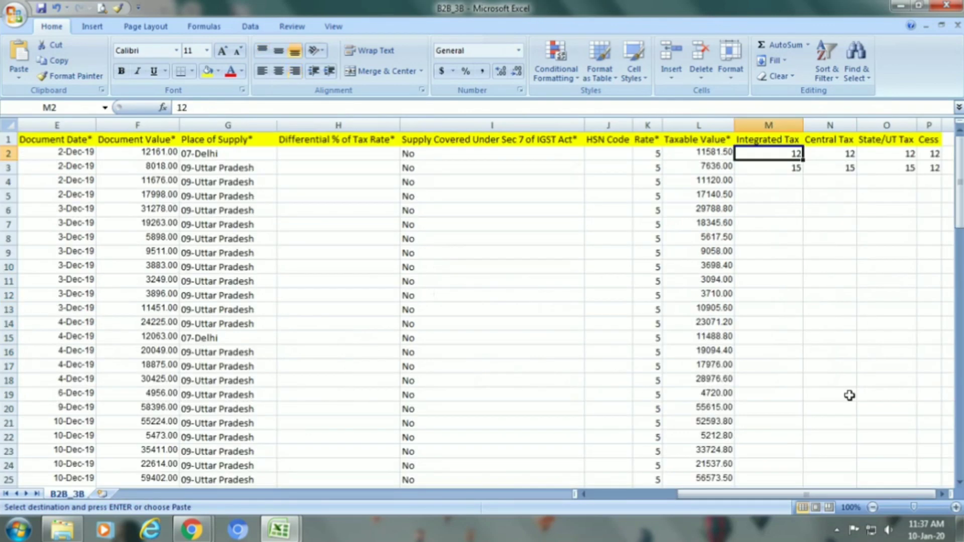
key("ctrl+v")
key("Escape")
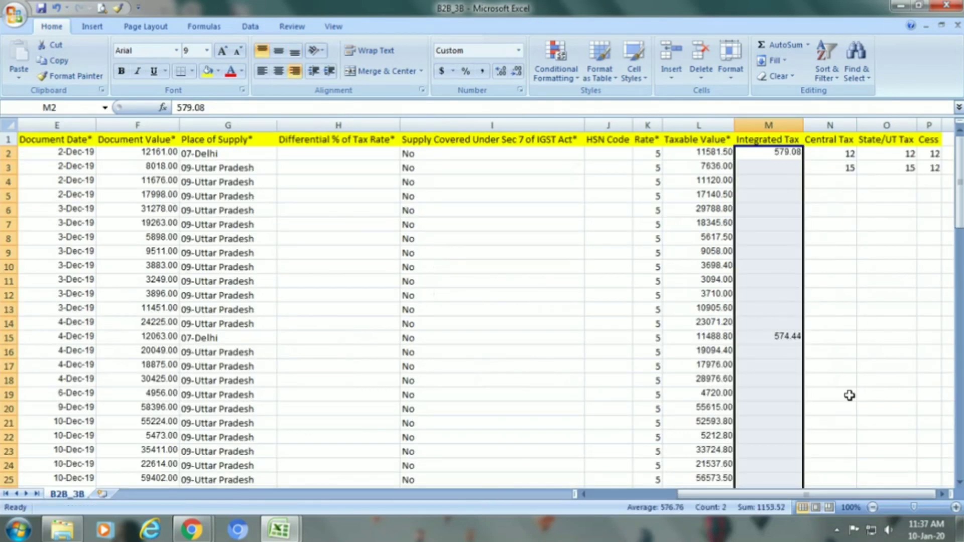
Examine the B2B_3B rows down to row 92 to check the Integrated Tax entries and the end of the data.
key("Right")
key("Down")
key("Down")
key("Down")
key("Down")
key("Down")
key("Down")
key("Down")
key("Down")
key("Down")
key("Down")
key("Down")
key("Down")
key("Down")
key("Down")
key("Down")
key("Down")
key("Down")
key("Down")
key("Down")
key("Down")
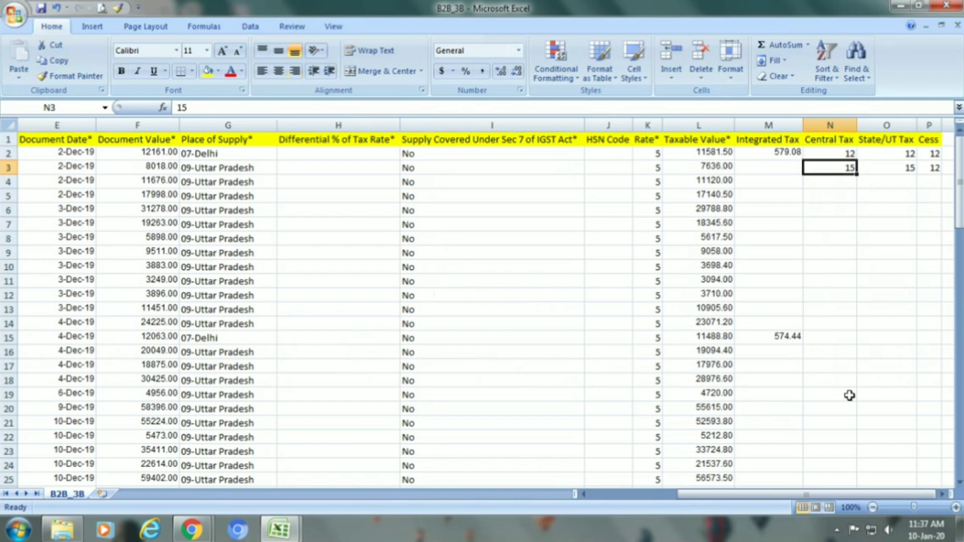
key("Down")
key("Down")
key("Down")
key("Down")
key("Down")
key("Down")
key("Down")
key("Down")
key("Down")
key("Down")
key("Down")
key("Down")
key("Down")
key("Down")
key("Down")
key("Down")
key("Down")
key("Down")
key("Down")
key("Down")
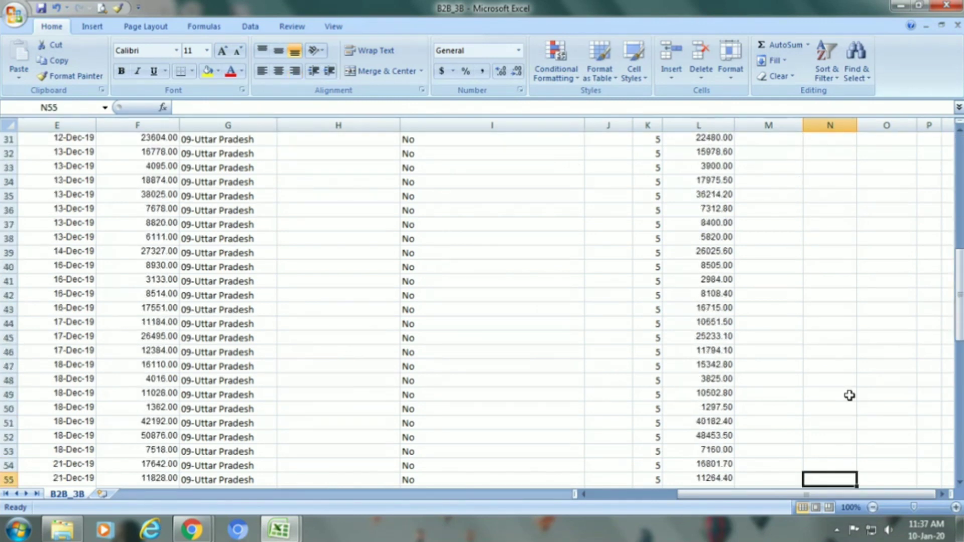
key("Down")
key("Down")
key("Down")
key("Down")
key("Down")
key("Down")
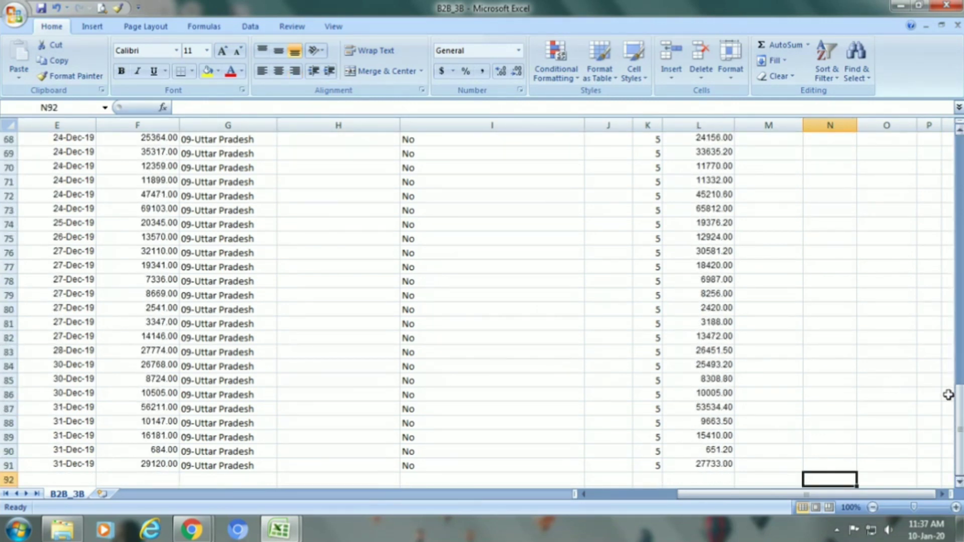
left_click_drag(950, 393, 956, 158)
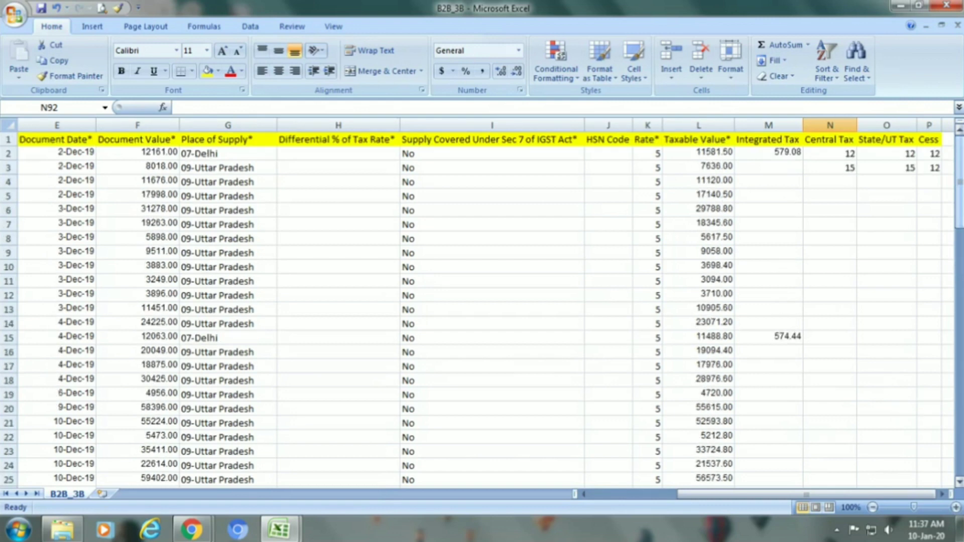
Copy the CGST output 2.5% cells H5:H94 from the YASH ENTERPRIES workbook into the B2B_3B Central Tax column starting at N2.
left_click(835, 141)
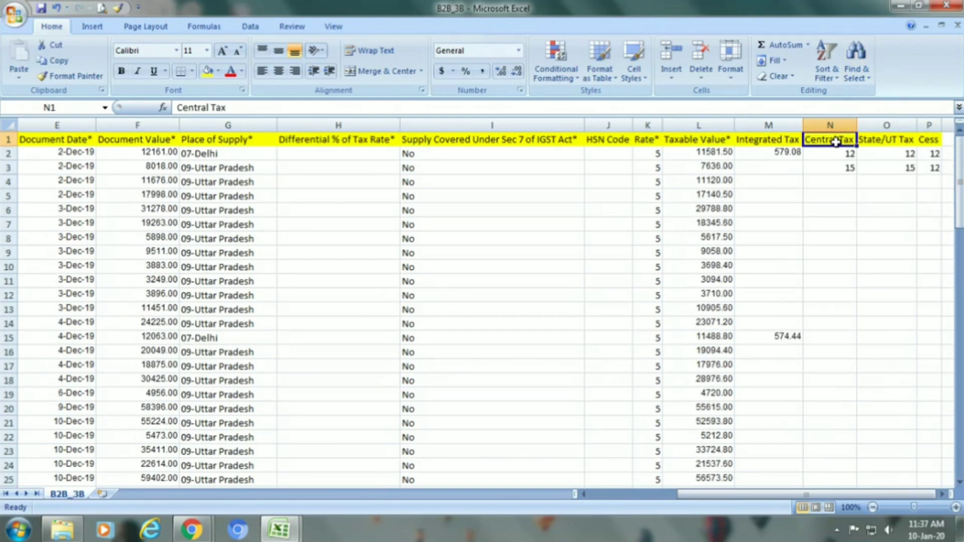
key("ctrl+Tab")
left_click_drag(960, 364, 958, 129)
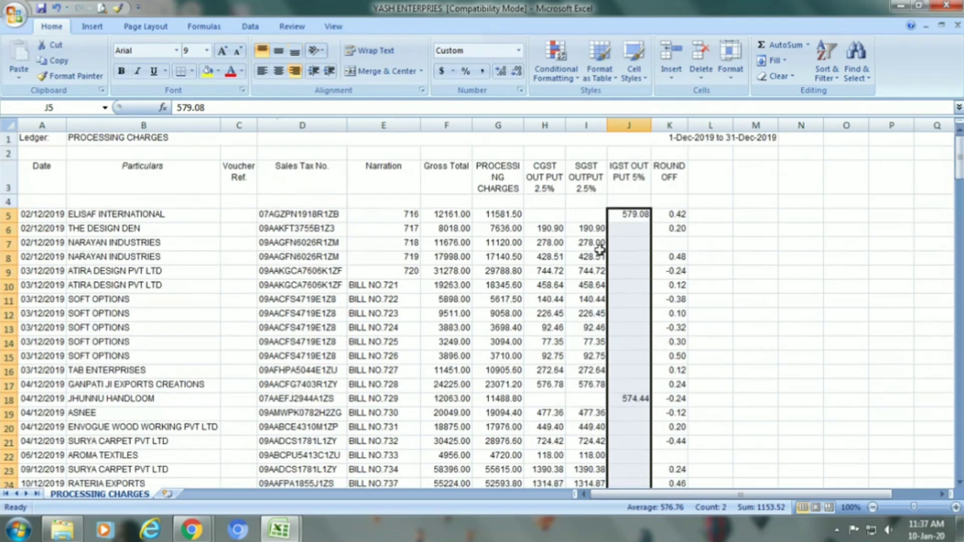
left_click(553, 231)
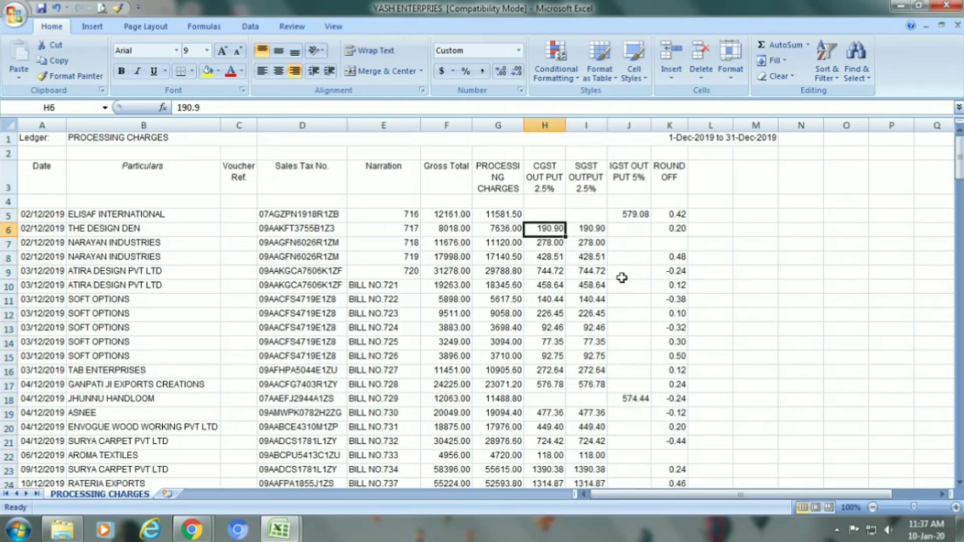
left_click(549, 220)
key("shift+Down")
key("shift+Down")
key("shift+Down")
key("shift+Down")
key("shift+Down")
key("shift+Down")
key("shift+Down")
key("shift+Down")
key("shift+Down")
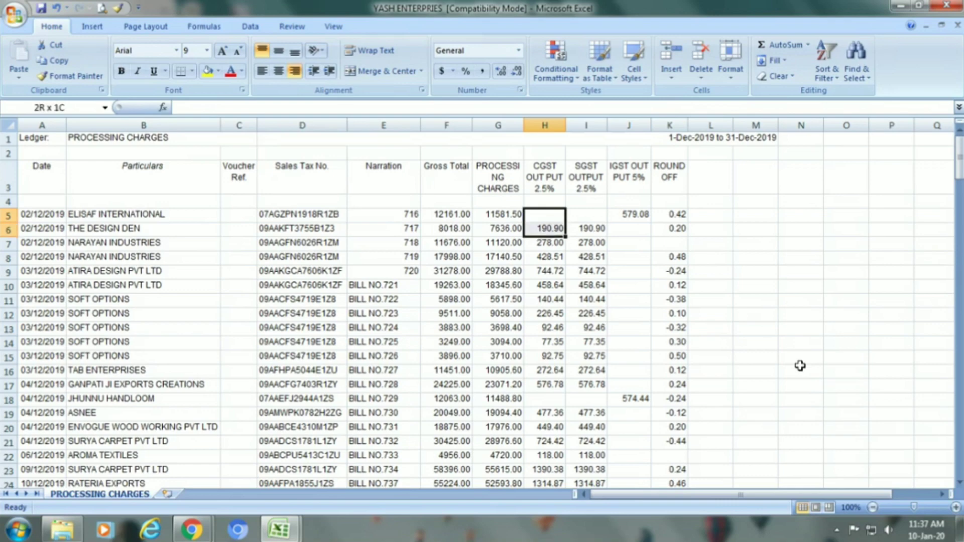
key("shift+Down")
key("shift+Down")
key("shift+Down")
key("shift+Down")
key("shift+Down")
key("shift+Down")
key("shift+Down")
key("shift+Down")
key("shift+Down")
key("shift+Down")
key("shift+Down")
key("shift+Down")
key("shift+Down")
key("shift+Down")
key("shift+Down")
key("shift+Down")
key("shift+Down")
key("shift+Down")
key("shift+Down")
key("shift+Down")
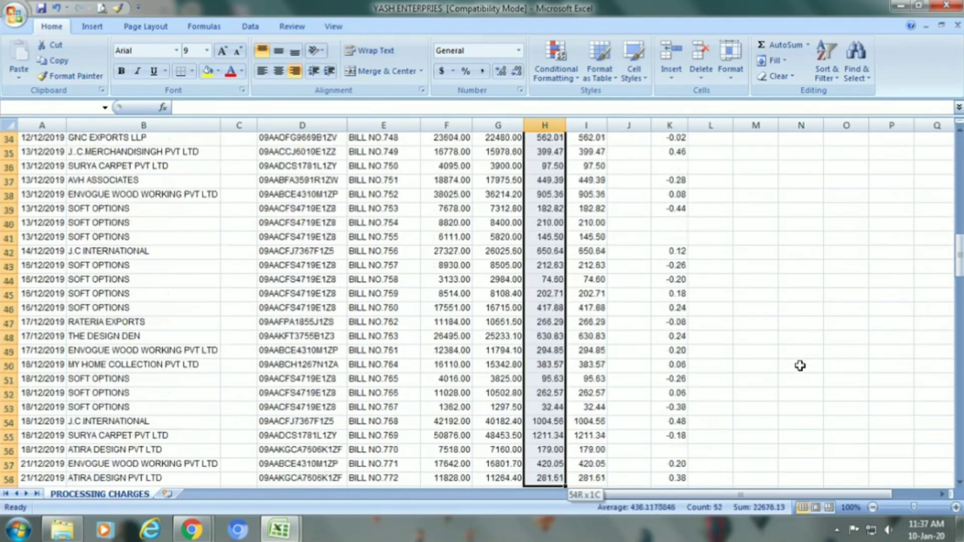
key("shift+Down")
key("shift+Down")
key("shift+Down")
key("shift+Down")
key("shift+Down")
key("shift+Down")
key("shift+Down")
key("shift+Down")
key("shift+Down")
key("shift+Down")
key("shift+Down")
key("shift+Down")
key("shift+Down")
key("shift+Down")
key("shift+Down")
key("shift+Down")
key("shift+Down")
key("shift+Down")
key("shift+Down")
key("shift+Down")
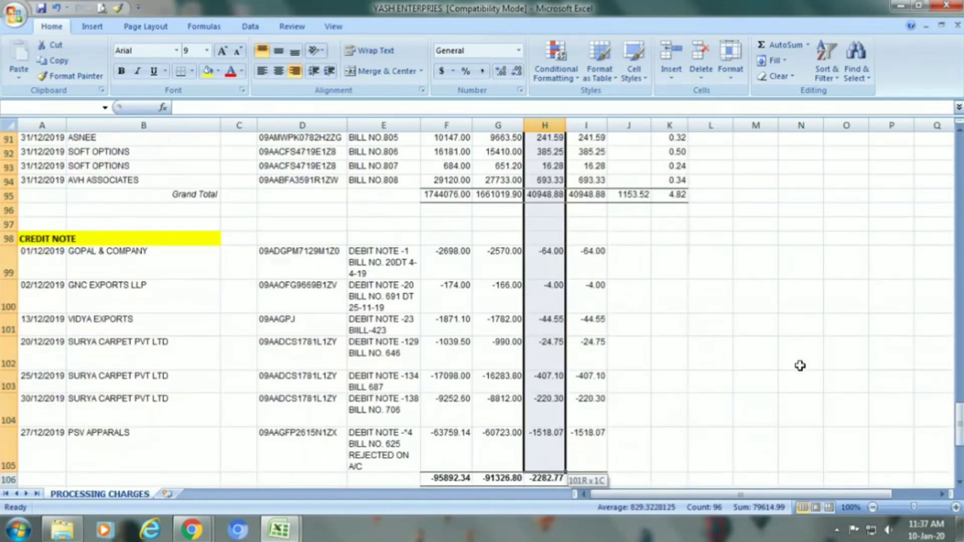
key("shift+Up")
key("shift+Up")
key("shift+Up")
key("ctrl+c")
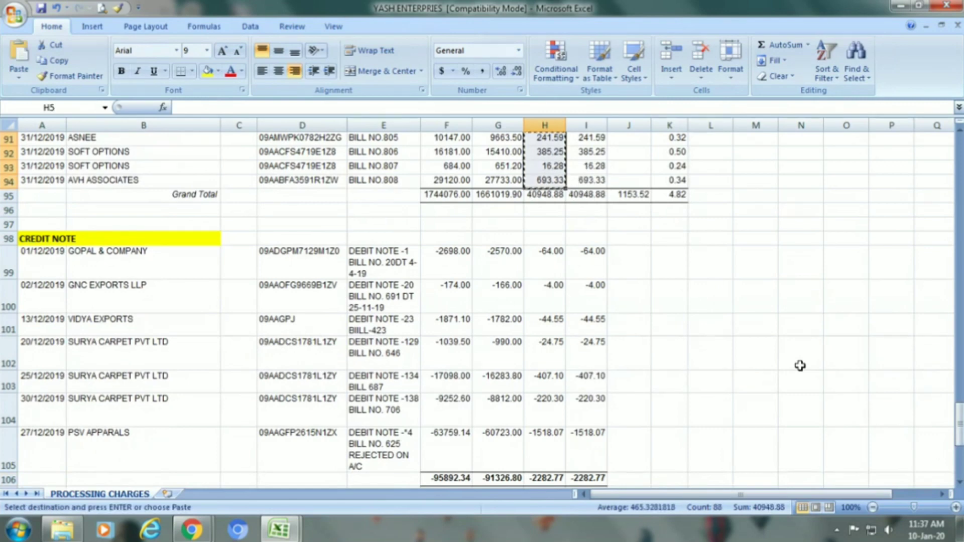
key("alt+Tab")
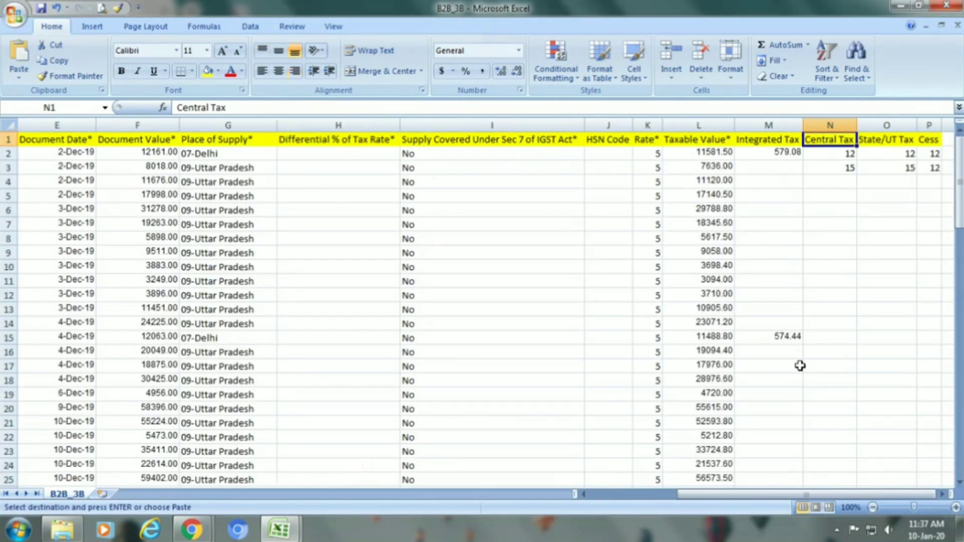
key("Down")
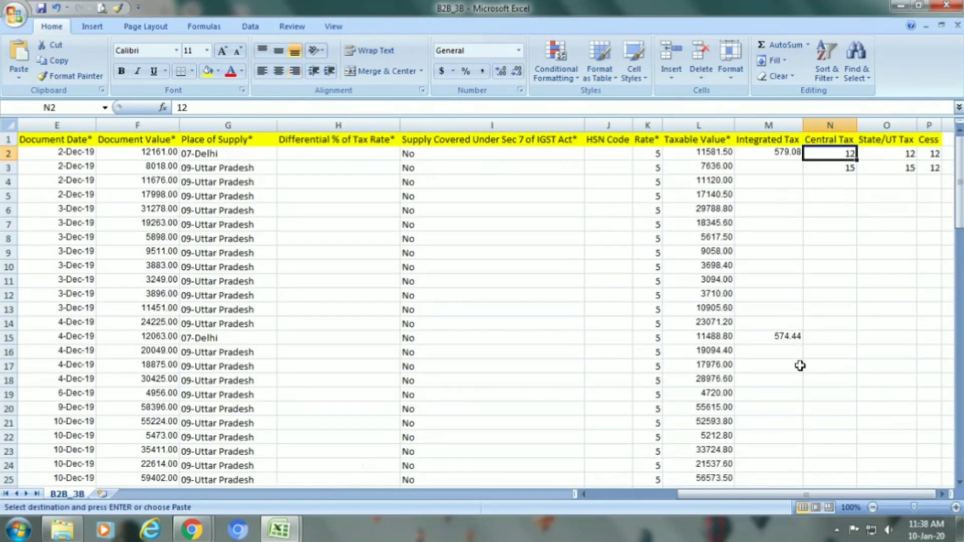
key("Return")
Copy the SGST output 2.5% cells I5:I94 from the YASH ENTERPRIES workbook into the B2B_3B State/UT Tax column starting at O2.
key("Right")
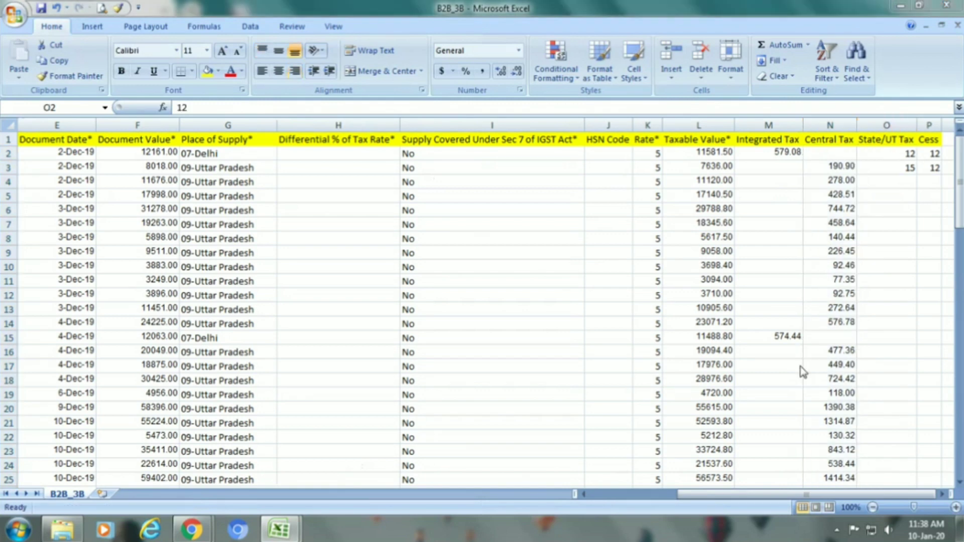
key("alt+Tab")
key("alt+Tab")
left_click(888, 140)
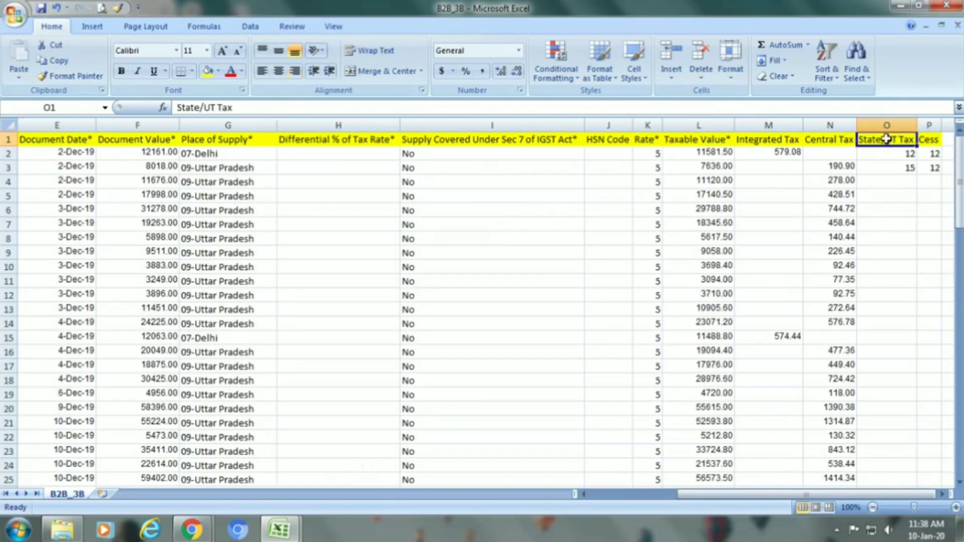
key("alt+Tab")
left_click_drag(957, 400, 957, 145)
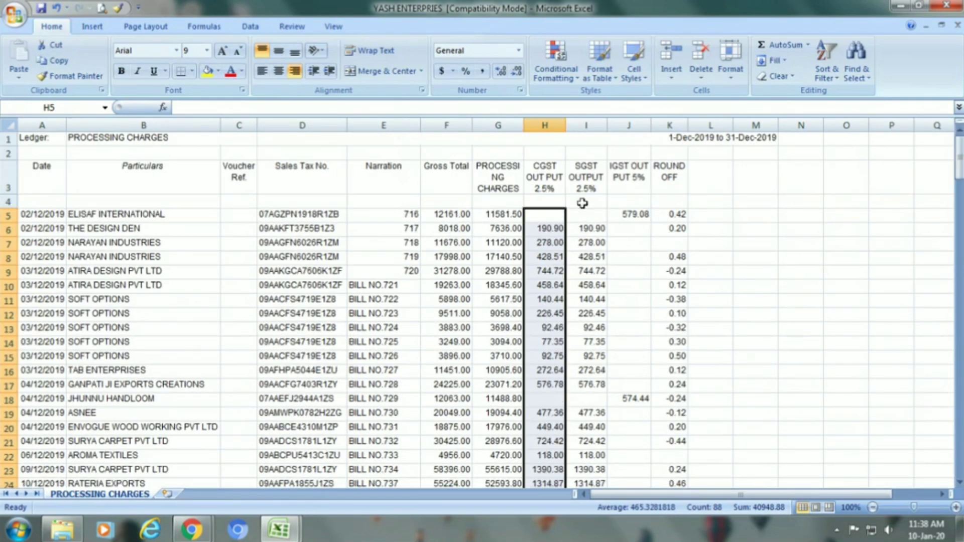
left_click(580, 188)
left_click(589, 215)
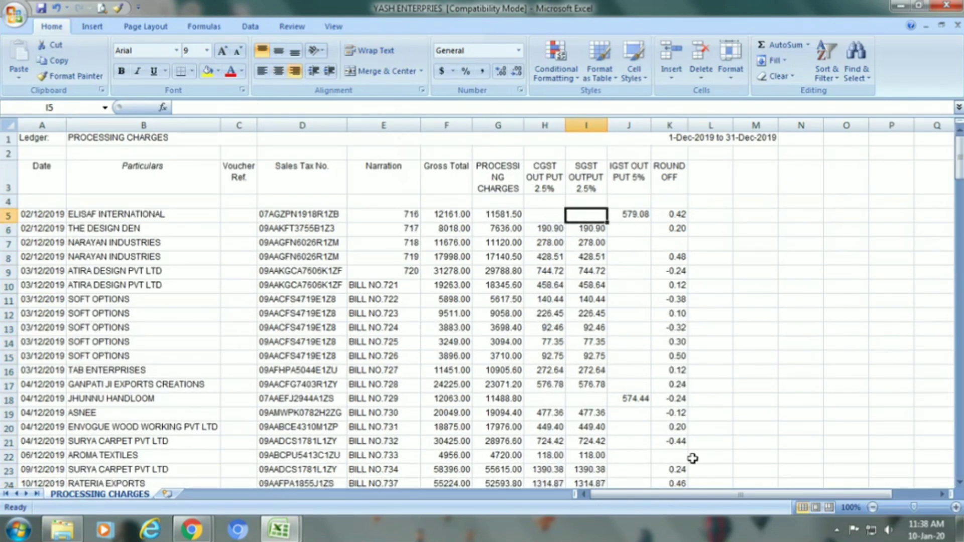
key("shift+Down")
key("shift+Down")
key("shift+Down")
key("shift+Down")
key("shift+Down")
key("shift+Down")
key("shift+Down")
key("shift+Down")
key("shift+Down")
key("shift+Down")
key("shift+Down")
key("shift+Down")
key("shift+Down")
key("shift+Down")
key("shift+Down")
key("shift+Down")
key("shift+Down")
key("shift+Down")
key("shift+Down")
key("shift+Down")
key("shift+Down")
key("shift+Down")
key("shift+Down")
key("shift+Down")
key("shift+Down")
key("shift+Down")
key("shift+Down")
key("shift+Down")
key("shift+Down")
key("shift+Down")
key("shift+Down")
key("shift+Down")
key("shift+Down")
key("shift+Down")
key("shift+Down")
key("shift+Down")
key("shift+Down")
key("shift+Down")
key("shift+Down")
key("shift+Down")
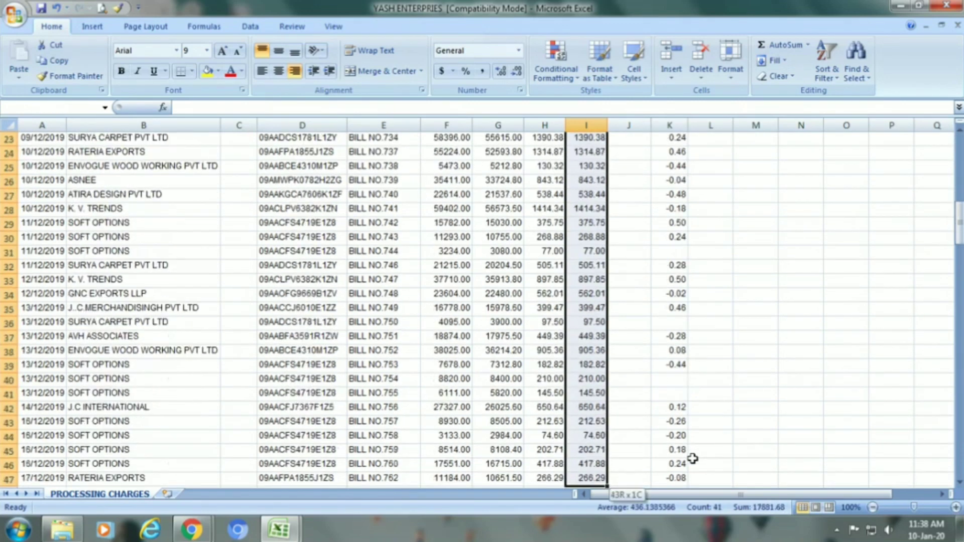
key("shift+Down")
key("shift+Down")
key("shift+Down")
key("shift+Down")
key("shift+Down")
key("shift+Down")
key("shift+Down")
key("shift+Down")
key("shift+Down")
key("shift+Down")
key("shift+Down")
key("shift+Down")
key("shift+Down")
key("shift+Down")
key("shift+Down")
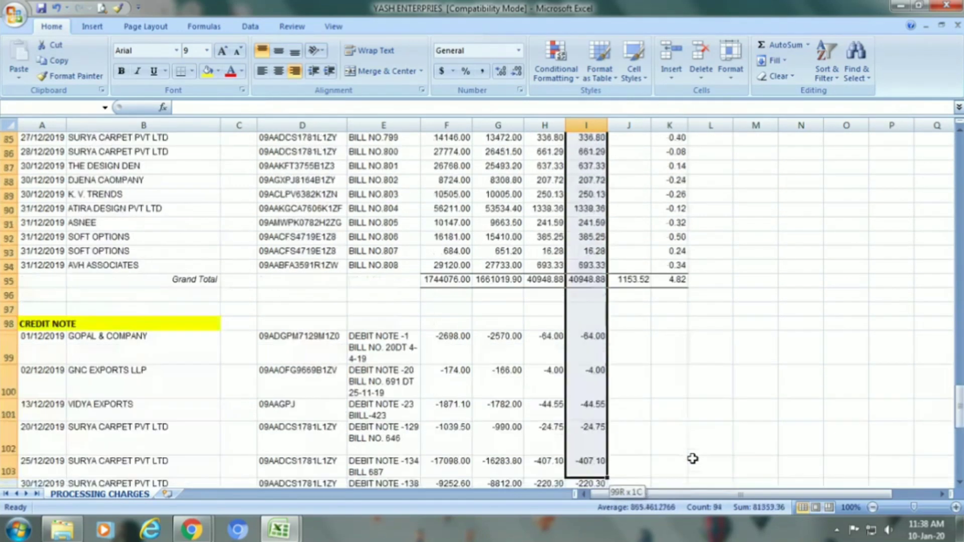
key("shift+Up")
key("shift+Up")
key("shift+Up")
key("shift+Up")
key("shift+Up")
key("shift+Up")
key("shift+Up")
key("shift+Up")
key("shift+Up")
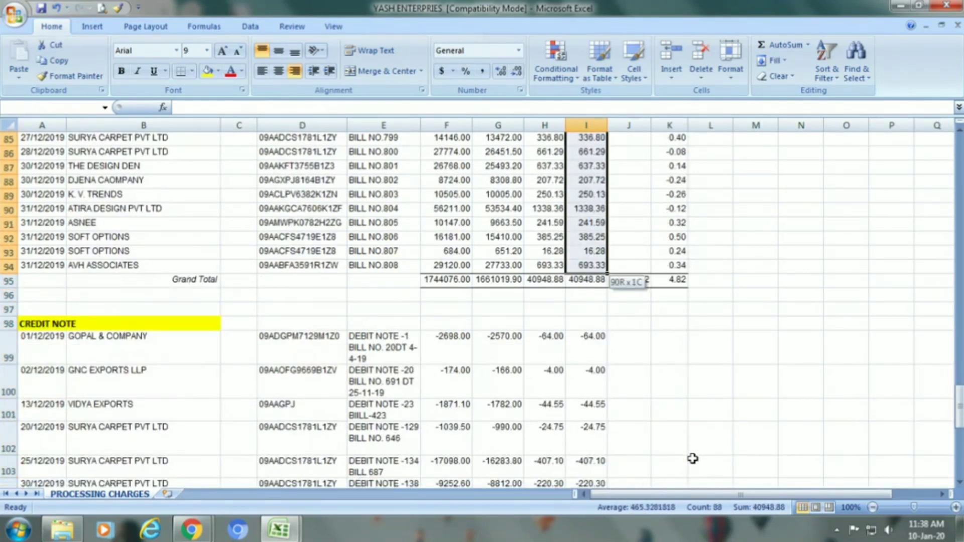
key("ctrl+c")
key("ctrl+Tab")
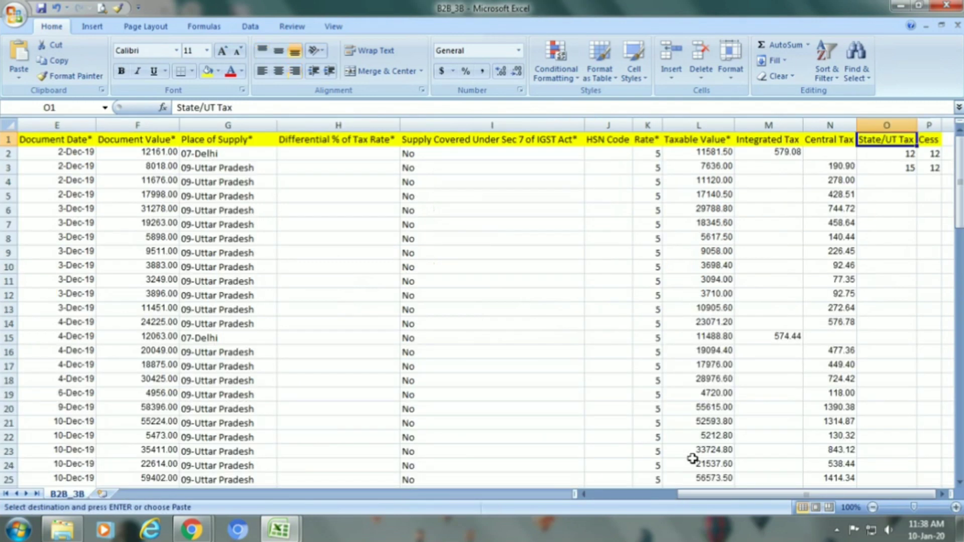
key("Down")
key("ctrl+v")
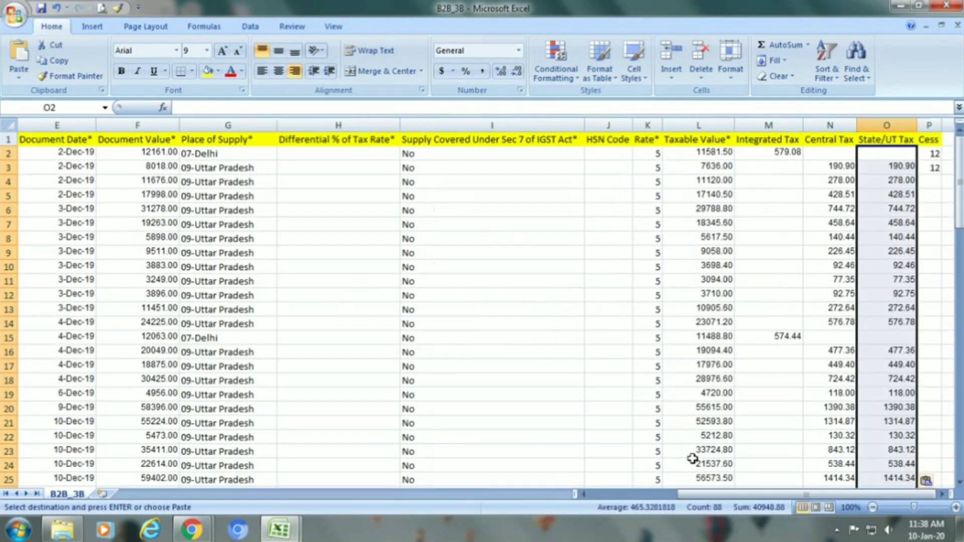
key("Escape")
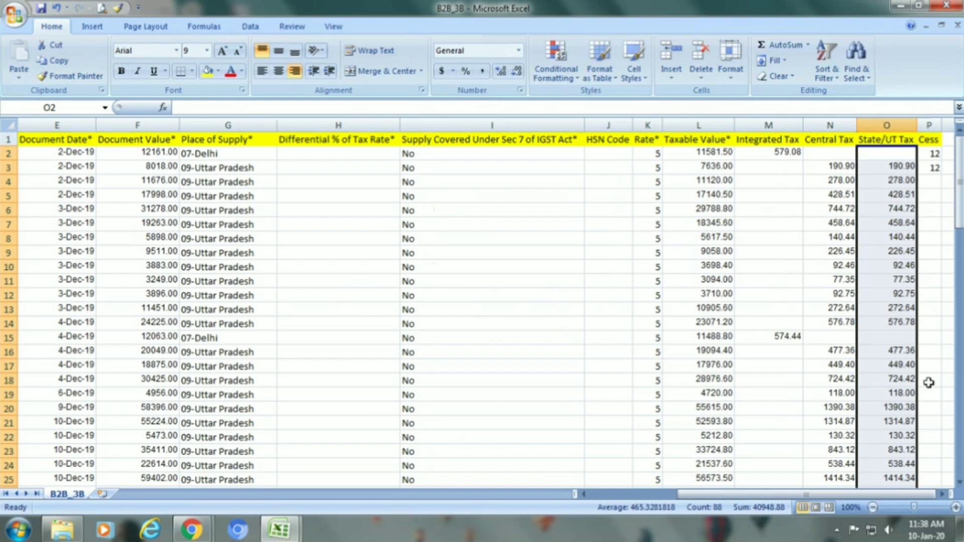
Clear the sample Cess values in cells P2:P3 of the B2B_3B sheet.
left_click(902, 169)
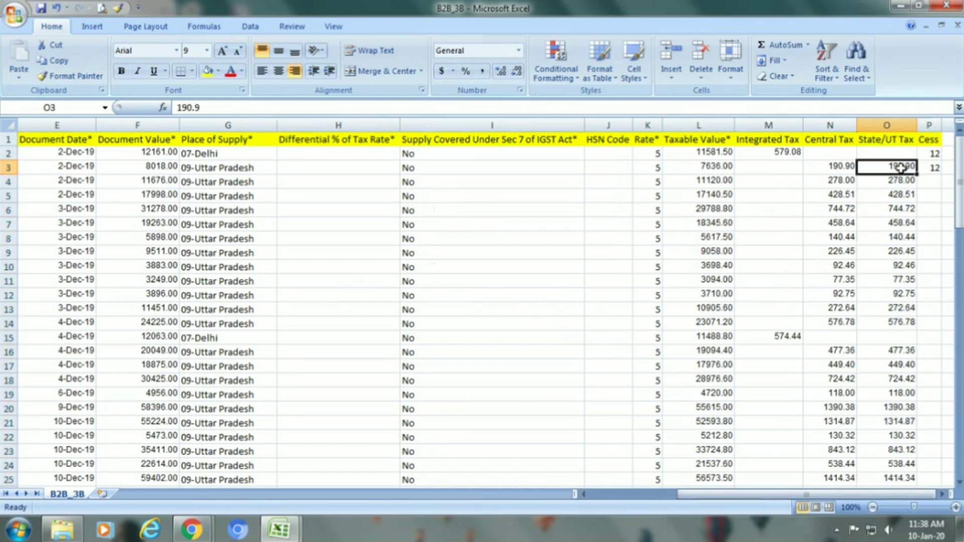
key("Right")
key("Right")
key("Left")
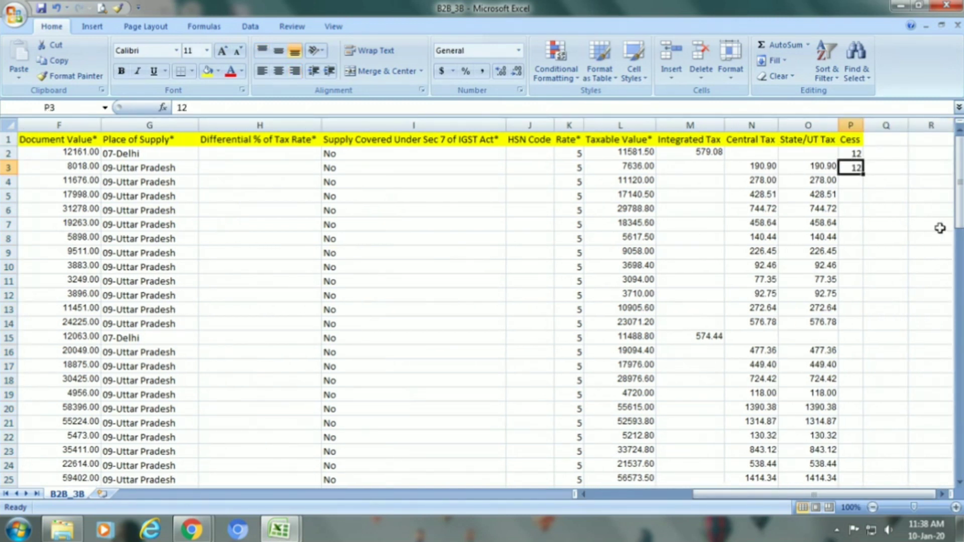
key("Up")
key("shift+Down")
key("Delete")
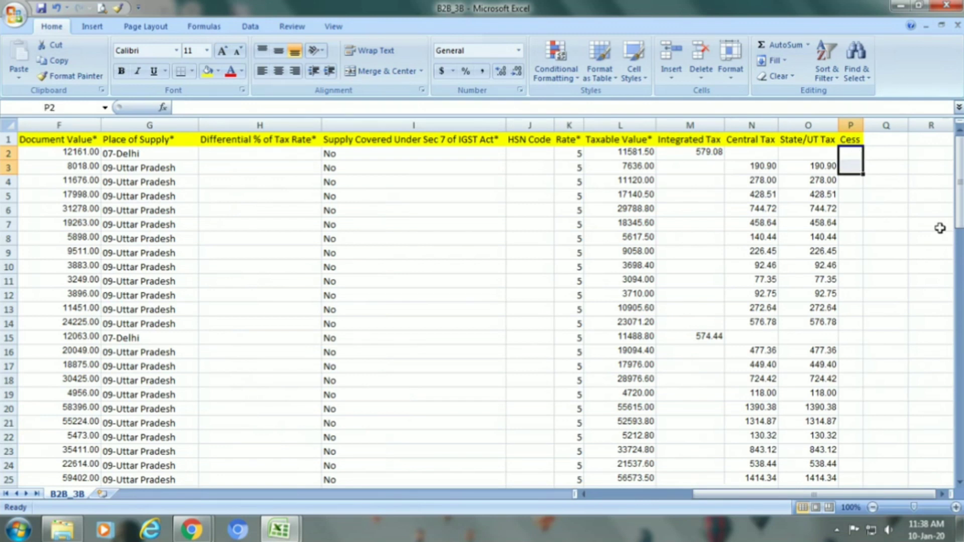
Save the B2B_3B file, keeping the CSV (Comma delimited) format.
left_click(517, 278)
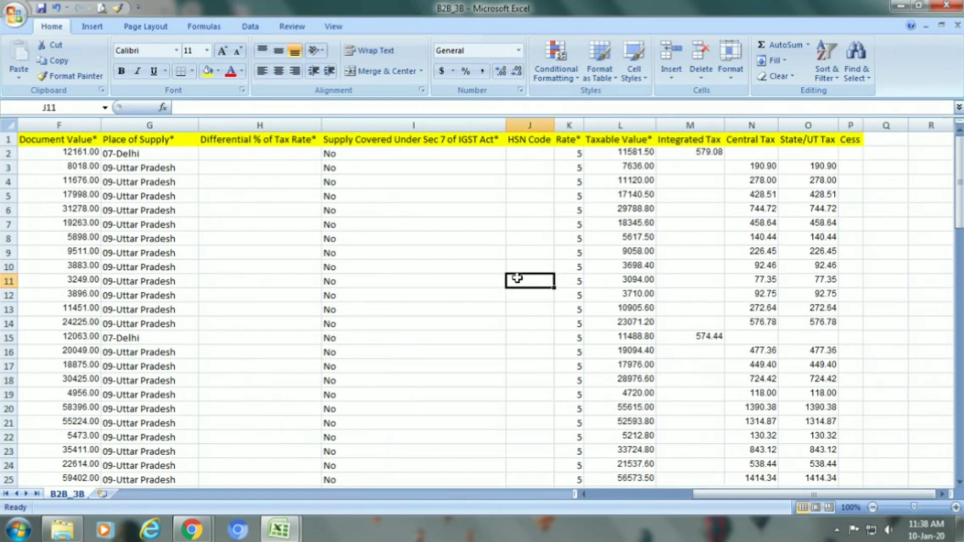
key("ctrl+s")
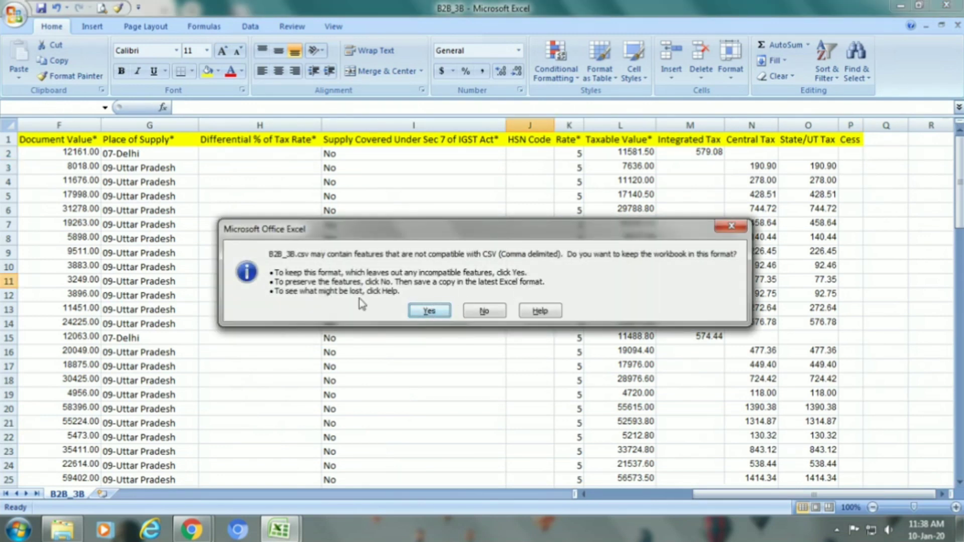
left_click(429, 311)
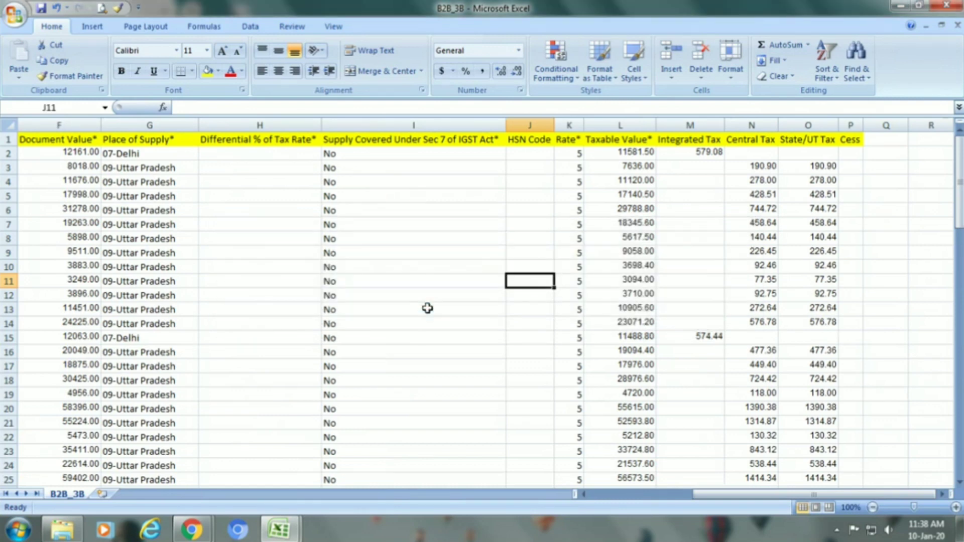
left_click(437, 252)
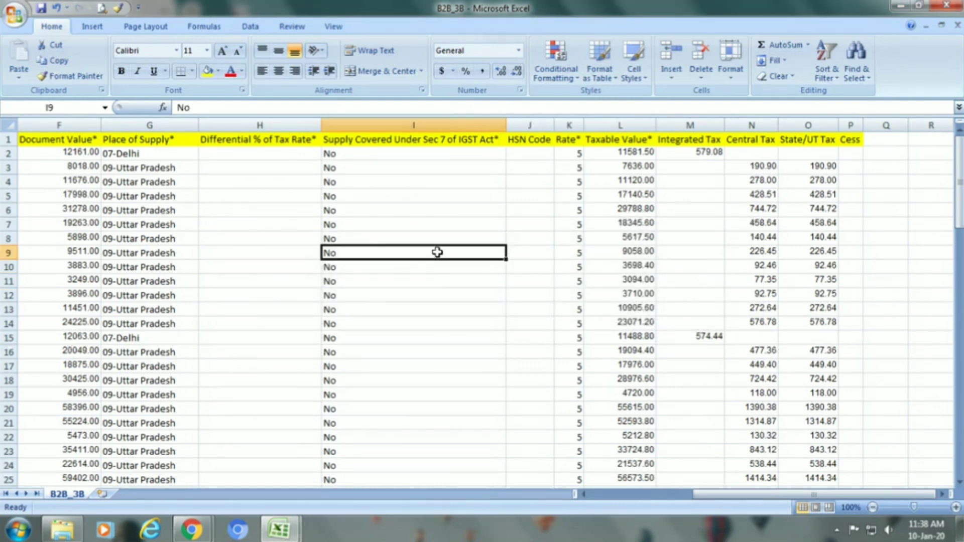
key("ctrl+s")
left_click(452, 306)
left_click_drag(796, 494, 493, 515)
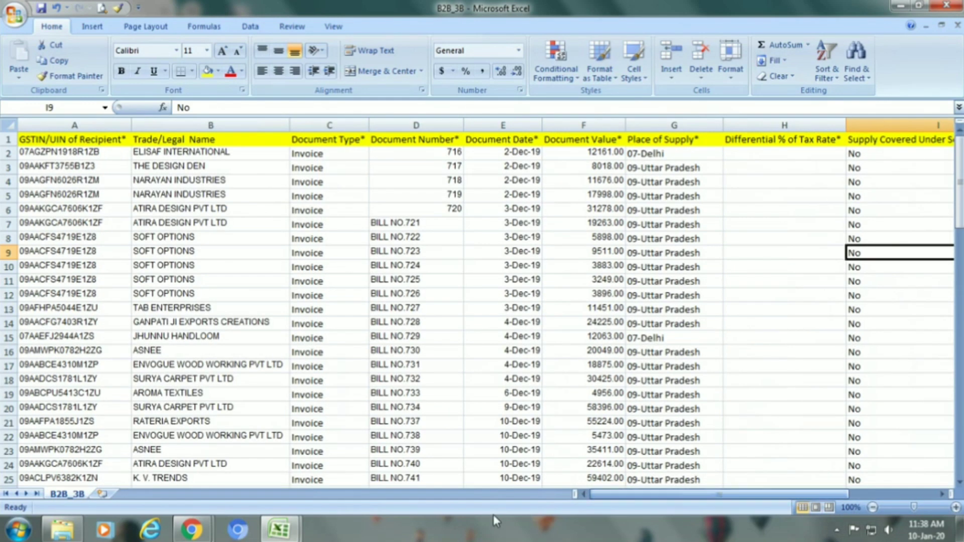